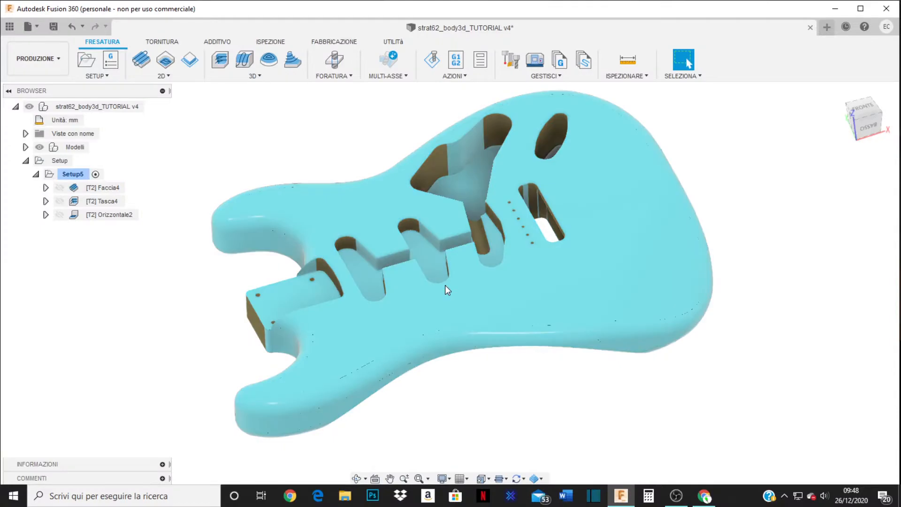
# - Display the Orizzontale2 toolpath and the Tasca4 toolpath on the guitar body
pyautogui.moveTo(442, 286); pyautogui.dragTo(463, 284, button='middle')
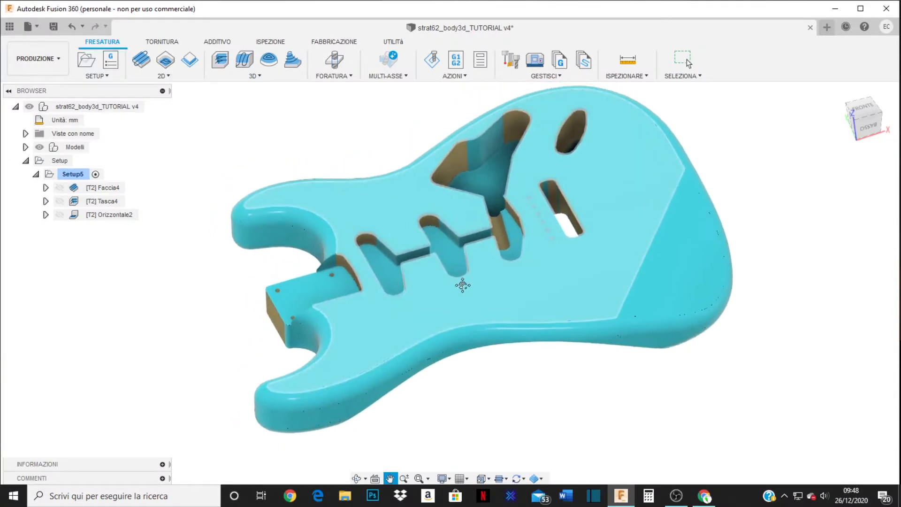
pyautogui.click(78, 214)
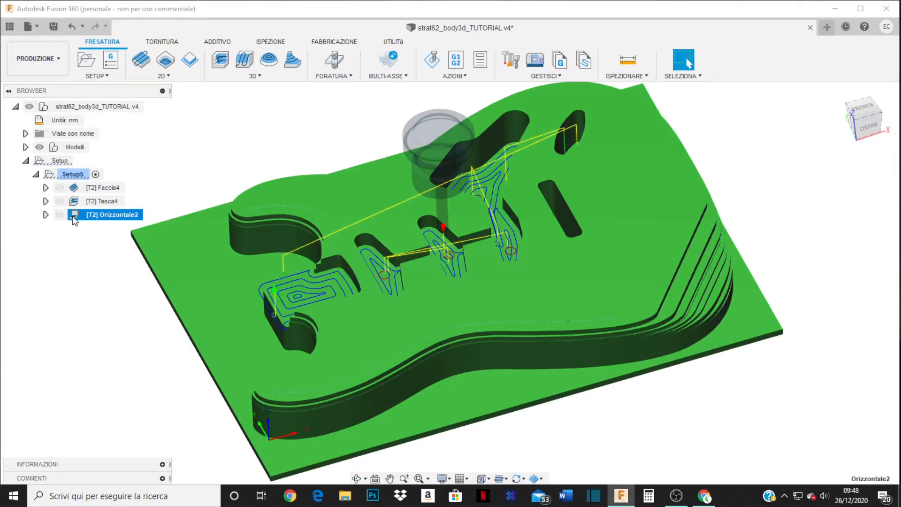
pyautogui.click(73, 201)
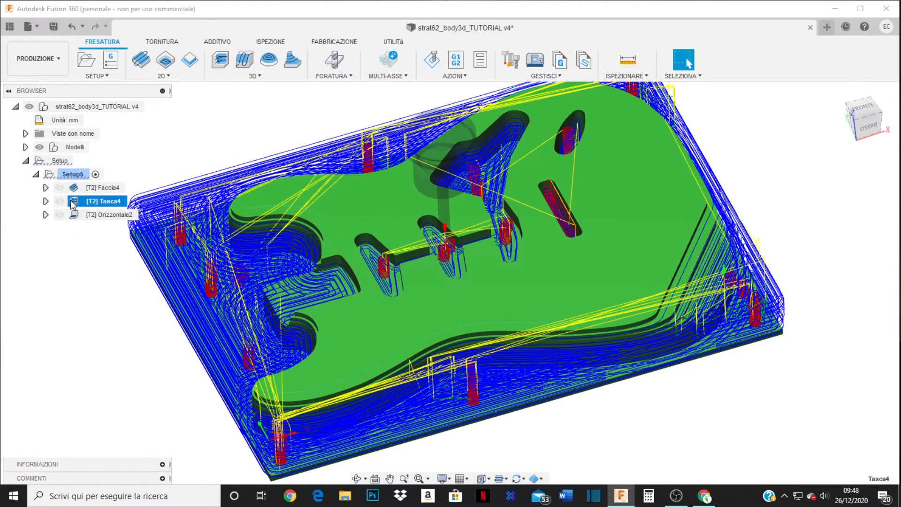
# - Check the geometry and pass settings of Tasca4 without changing them, and show the Orizzontale2 toolpath again
pyautogui.doubleClick(72, 202)
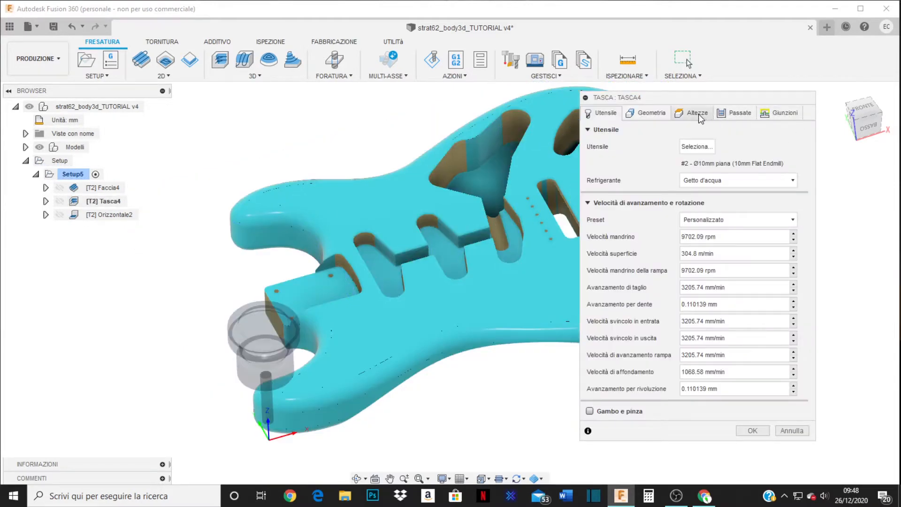
pyautogui.click(655, 114)
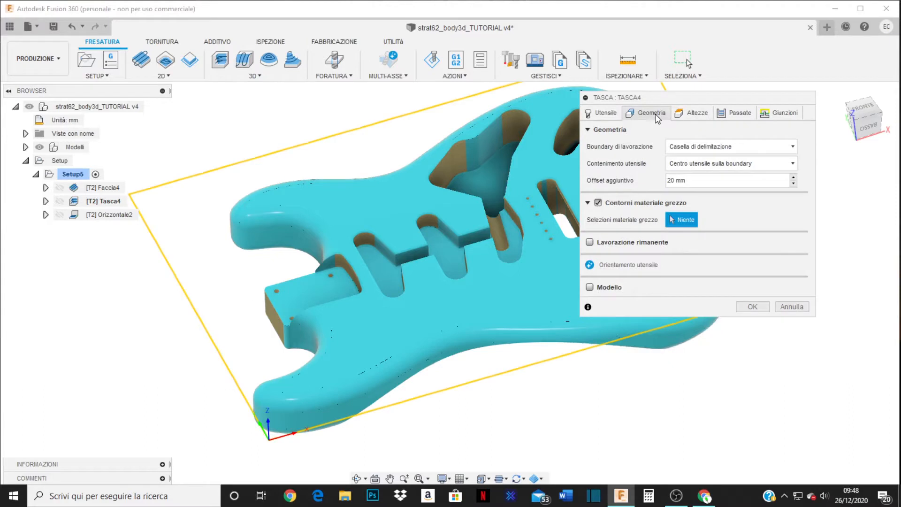
pyautogui.click(746, 115)
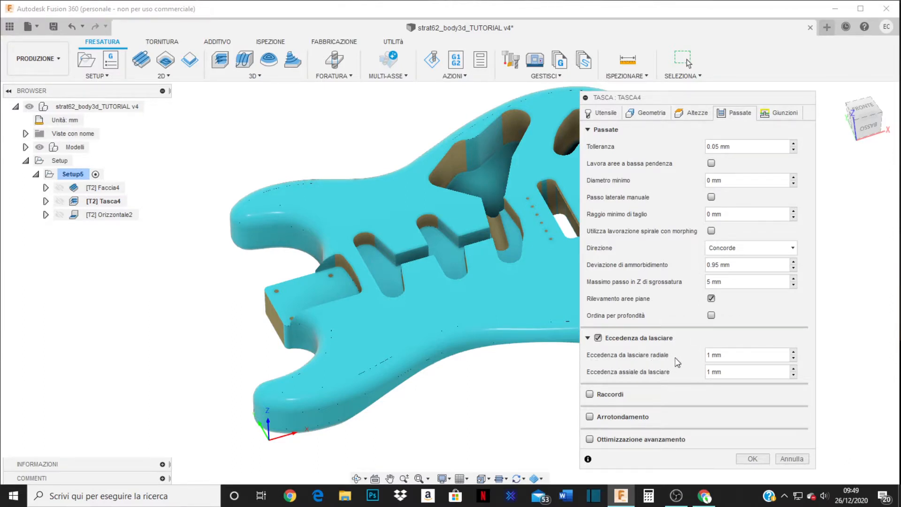
pyautogui.click(785, 458)
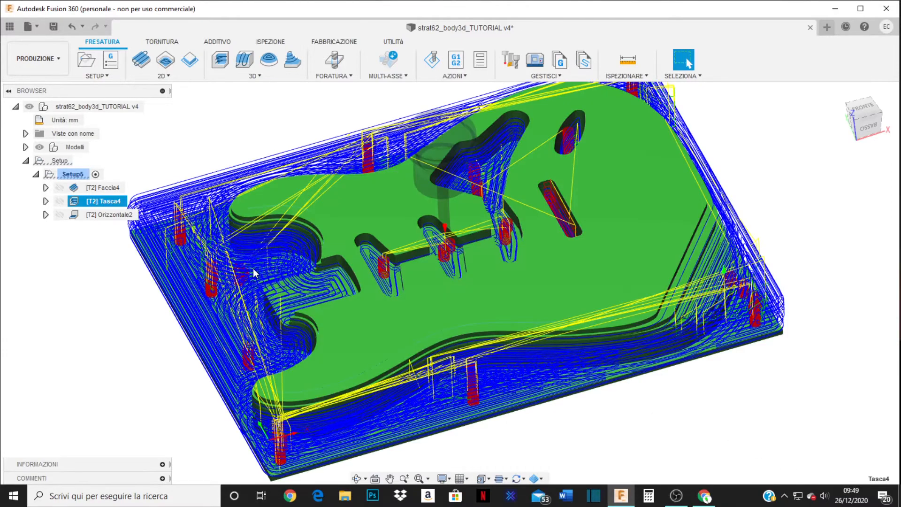
pyautogui.click(74, 216)
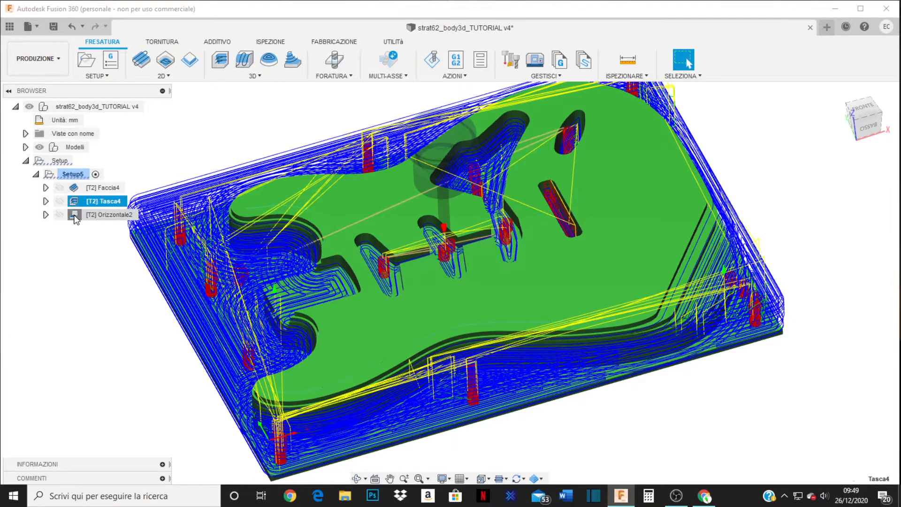
# - Create a 2D Contour operation and select the floor outline of the neck pocket as its contour
pyautogui.click(167, 77)
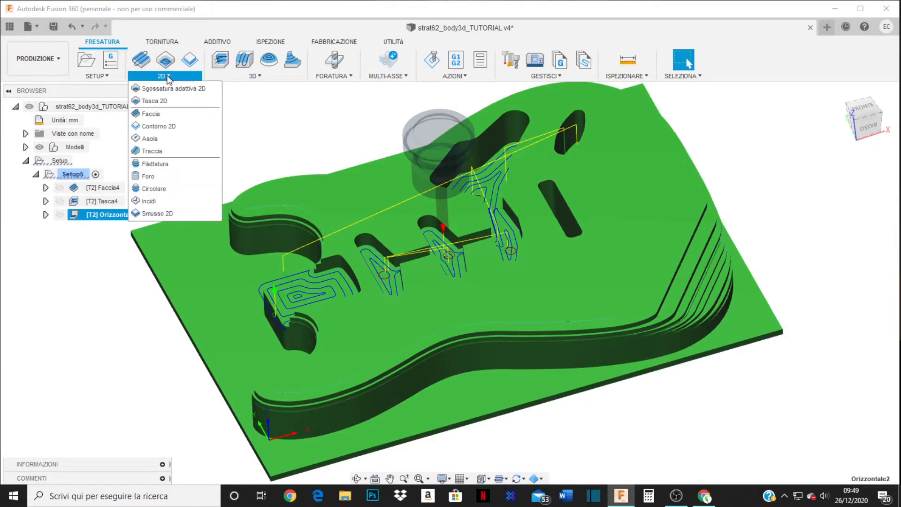
pyautogui.click(159, 126)
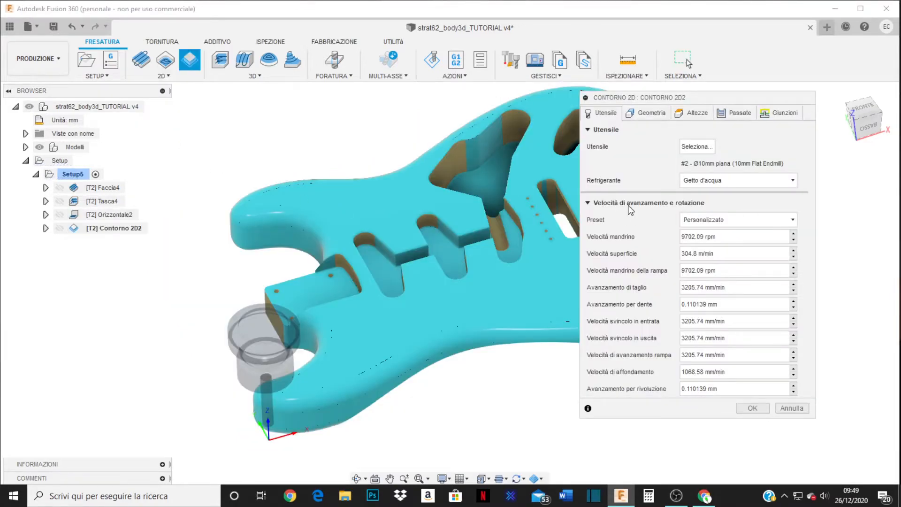
pyautogui.click(650, 115)
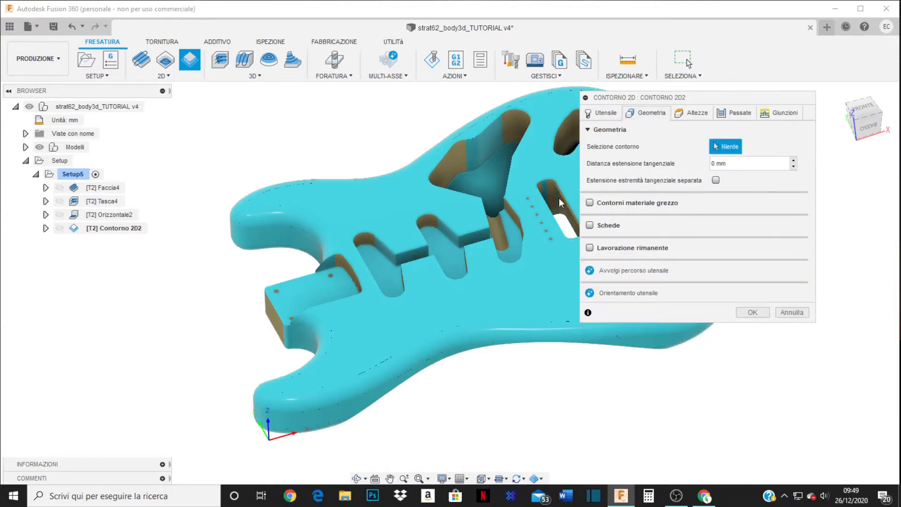
pyautogui.moveTo(391, 278); pyautogui.dragTo(423, 265, button='middle')
pyautogui.scroll(6, 396, 255)
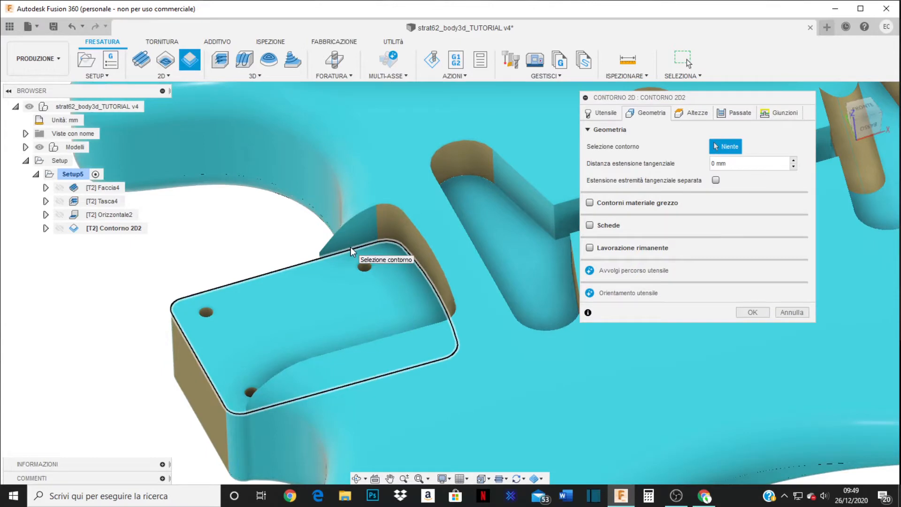
pyautogui.click(350, 247)
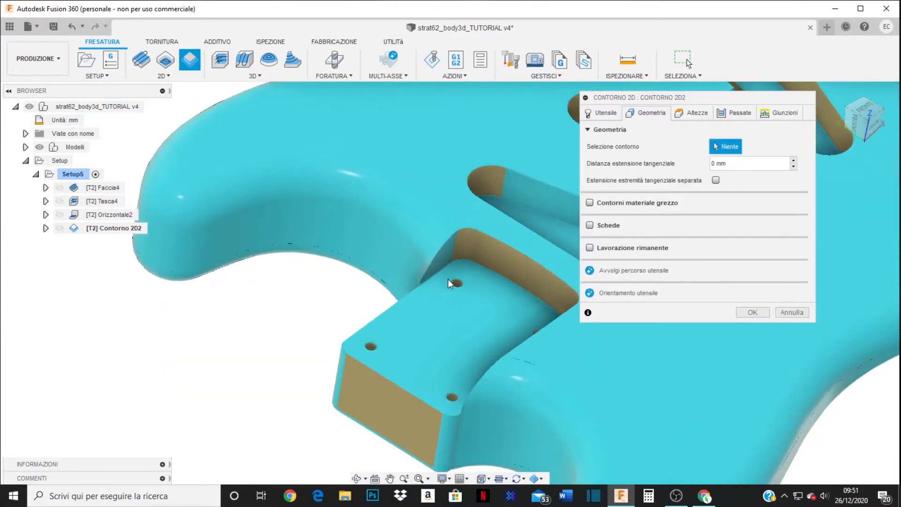
pyautogui.scroll(5, 446, 269)
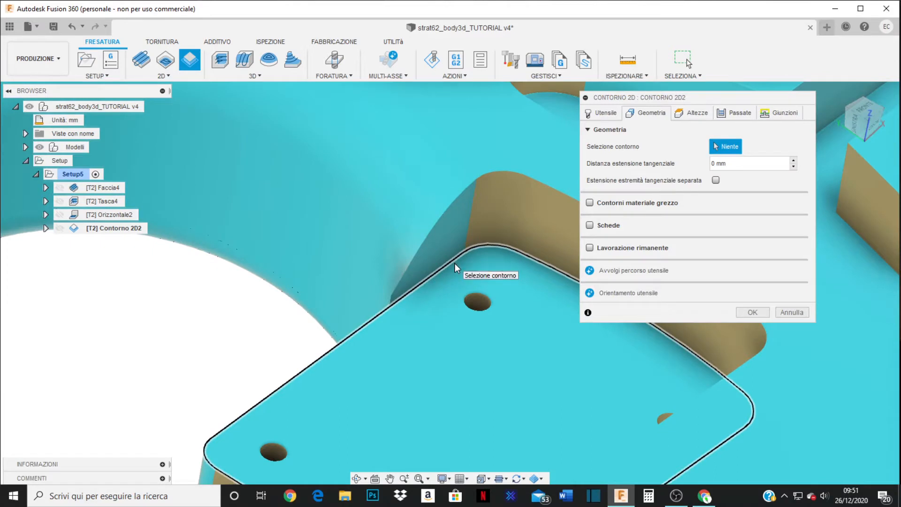
pyautogui.click(491, 244)
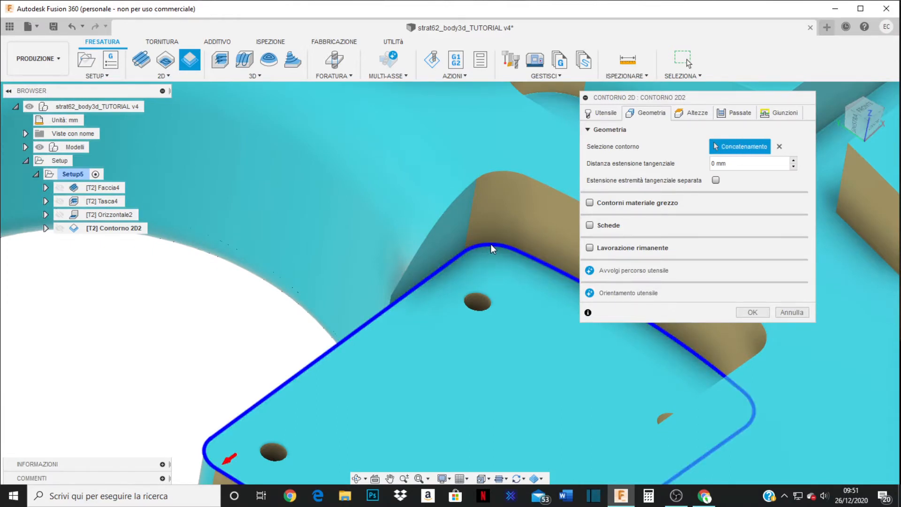
# - Reduce the contour selection to an open chain of edges along the neck pocket's walls and accept the chain
pyautogui.click(591, 272)
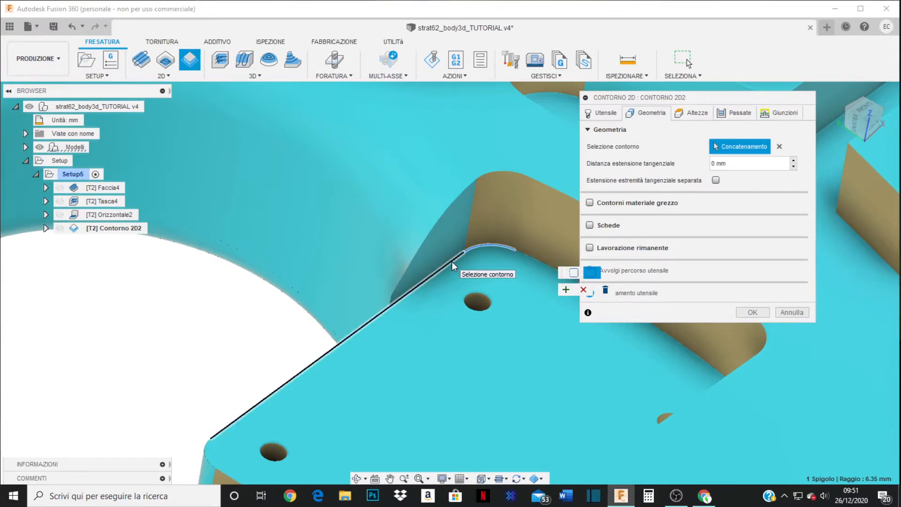
pyautogui.click(419, 285)
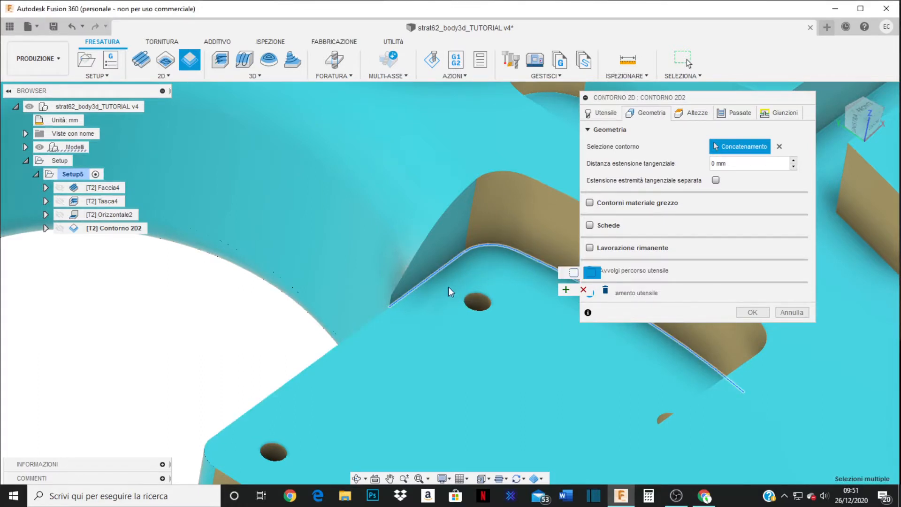
pyautogui.keyDown('shift'); pyautogui.moveTo(449, 287); pyautogui.dragTo(231, 275, button='middle'); pyautogui.keyUp('shift')
pyautogui.scroll(3, 235, 278)
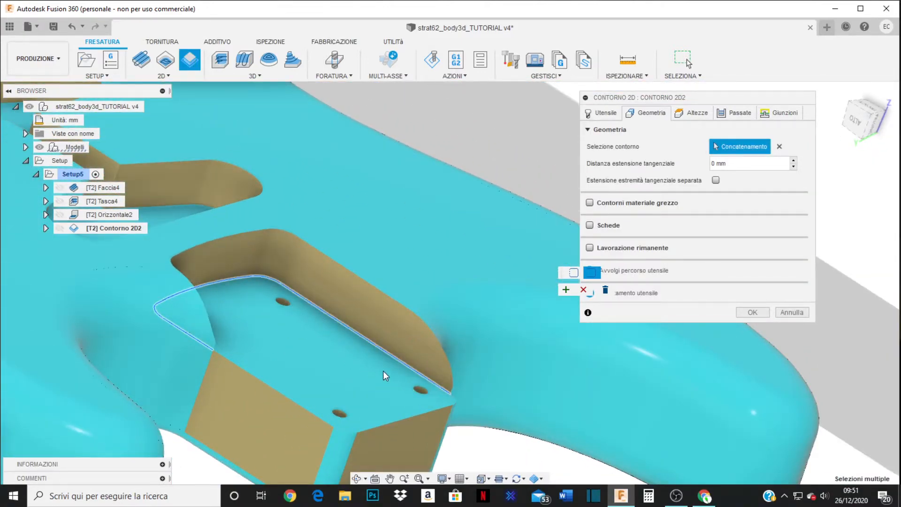
pyautogui.click(566, 289)
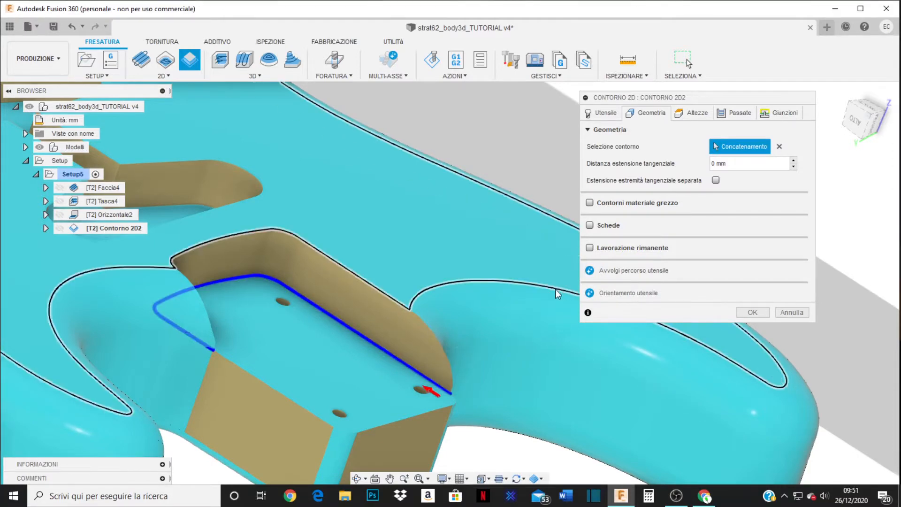
# - Review the contour's heights and pass settings, keeping the sideways compensation at Sinistra (concorde)
pyautogui.keyDown('shift'); pyautogui.moveTo(439, 313); pyautogui.dragTo(490, 206, button='middle'); pyautogui.keyUp('shift')
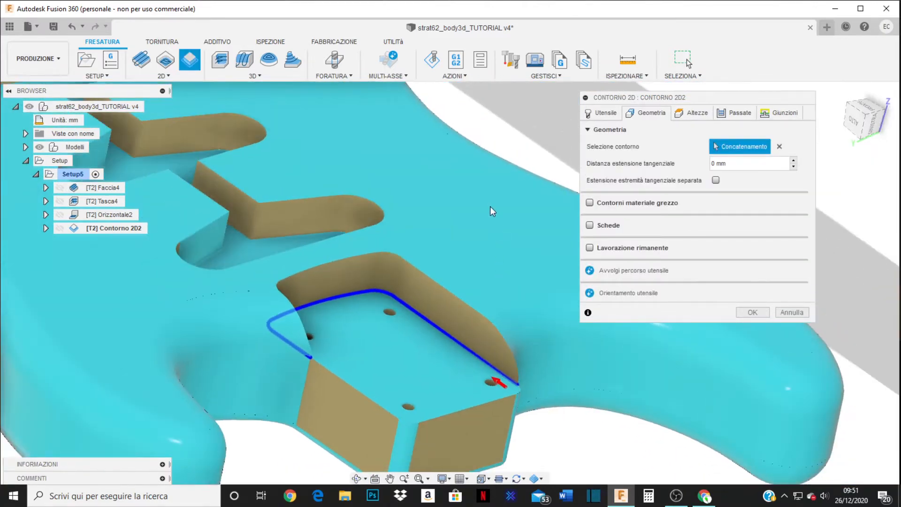
pyautogui.scroll(2, 425, 333)
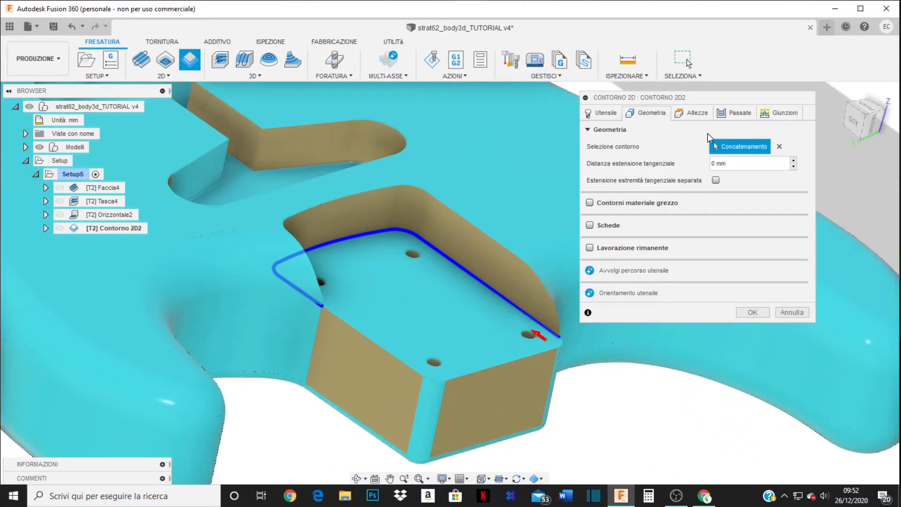
pyautogui.click(698, 114)
pyautogui.click(741, 111)
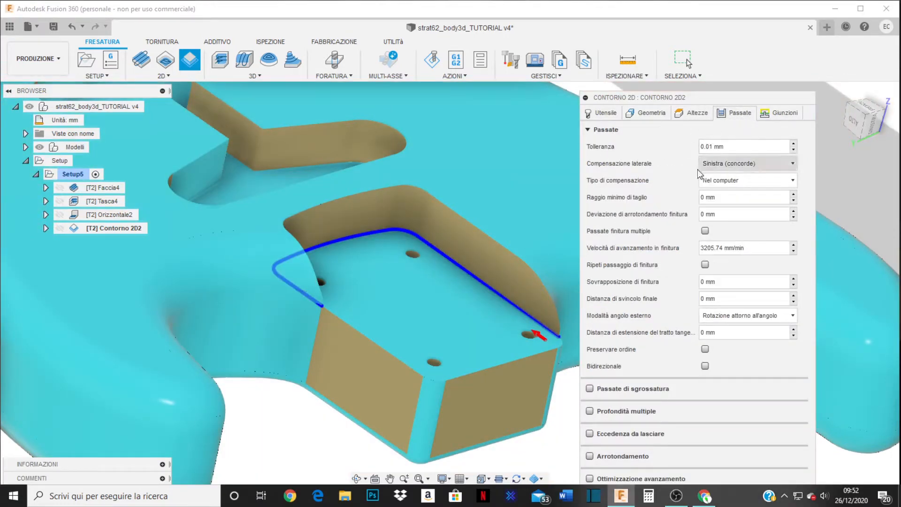
pyautogui.click(780, 165)
pyautogui.click(740, 178)
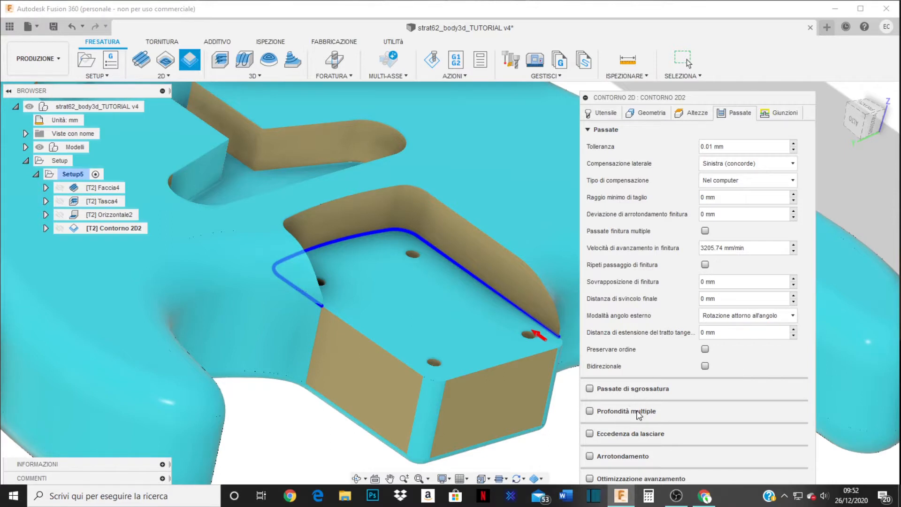
# - Enable stock to leave with 0 mm radial and 0 mm axial allowance, and generate the contour toolpath
pyautogui.click(590, 434)
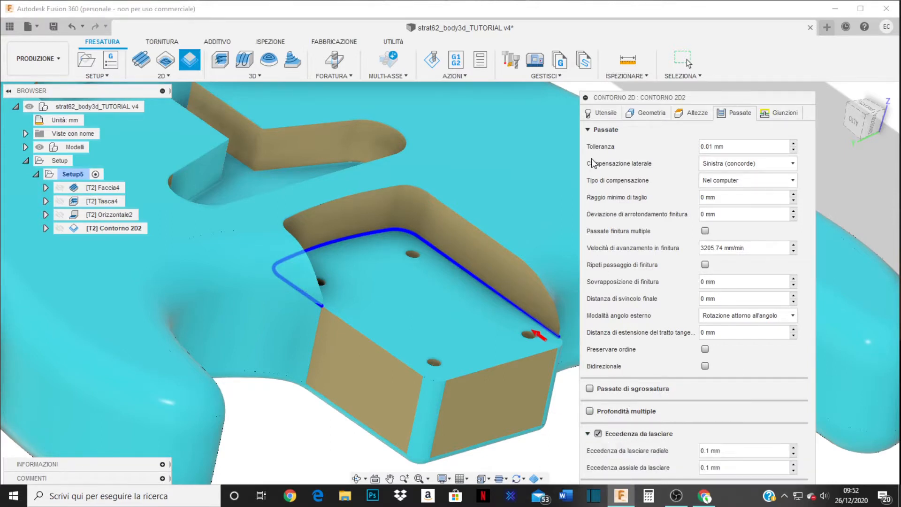
pyautogui.click(589, 130)
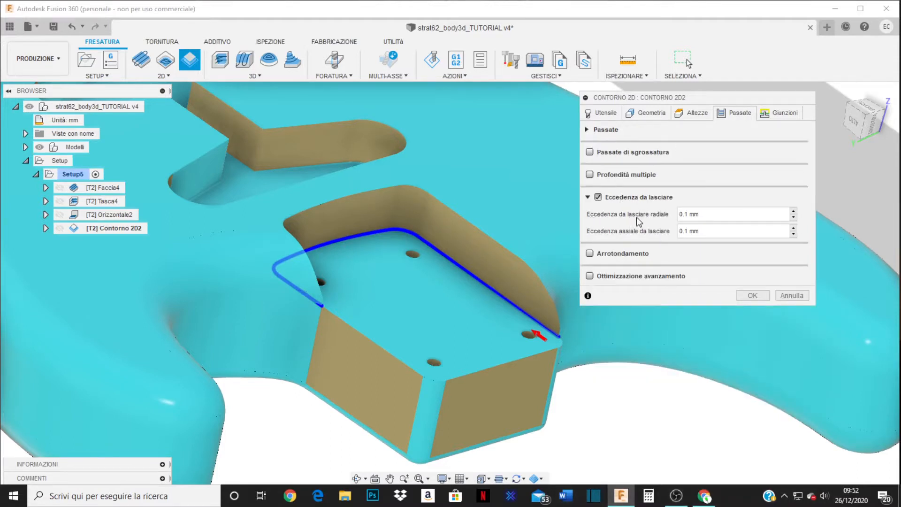
pyautogui.click(718, 219)
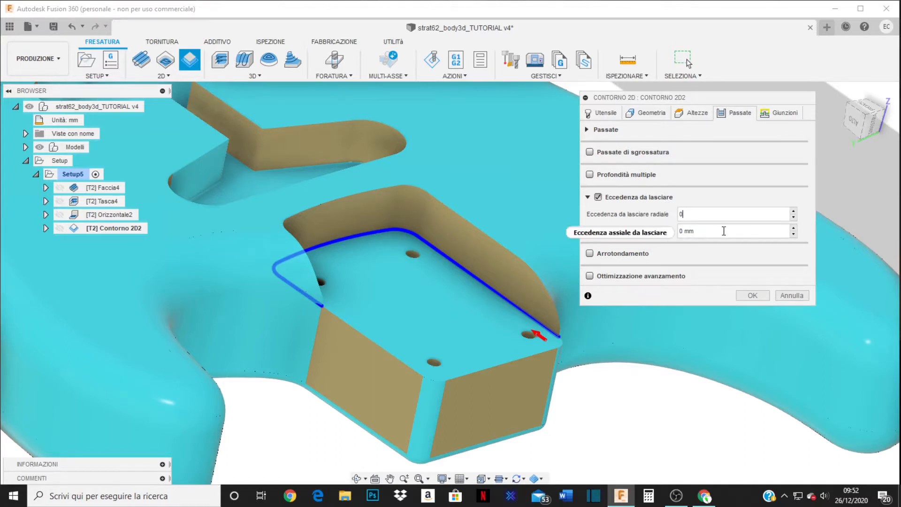
pyautogui.click(674, 232)
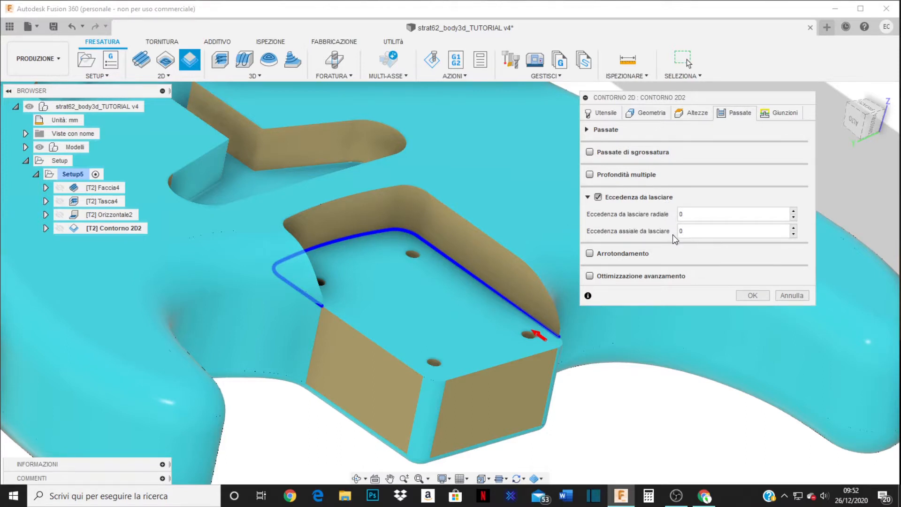
pyautogui.click(746, 293)
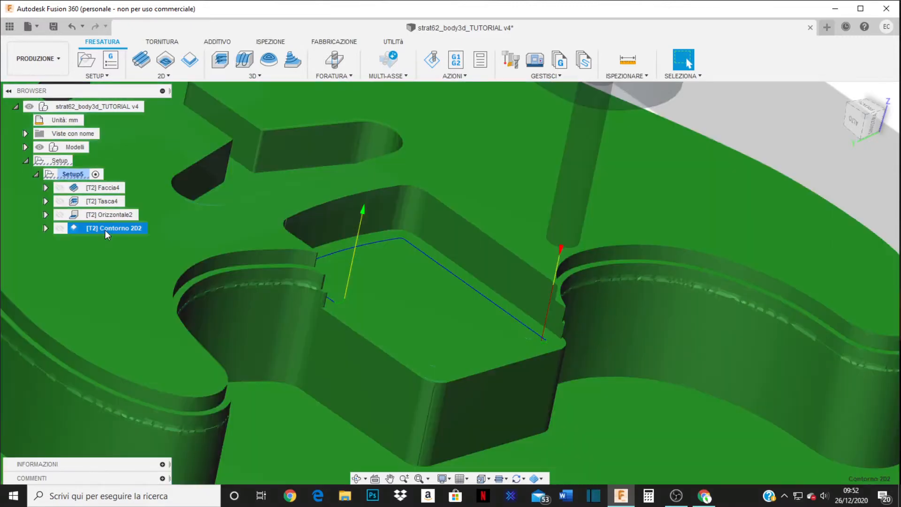
# - Simulate the Contorno 2D2 operation, playing the cut around the neck pocket and then pausing it
pyautogui.rightClick(105, 230)
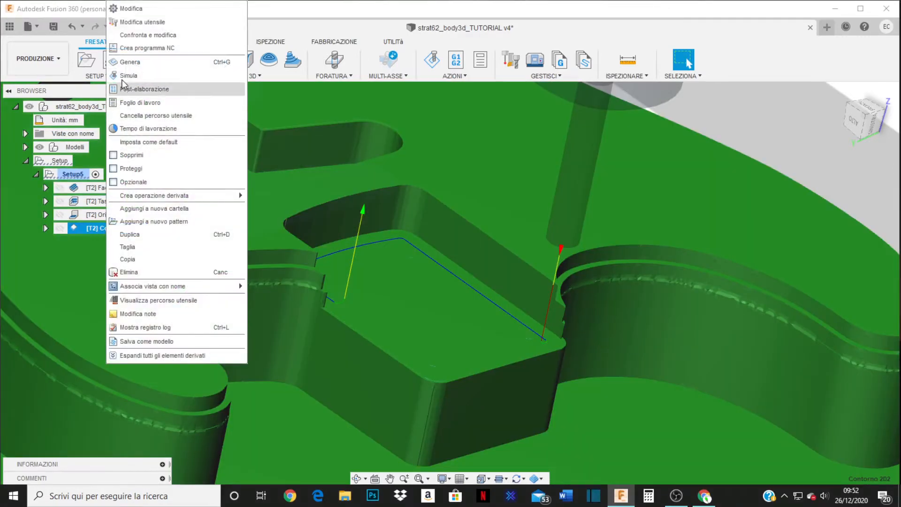
pyautogui.click(135, 76)
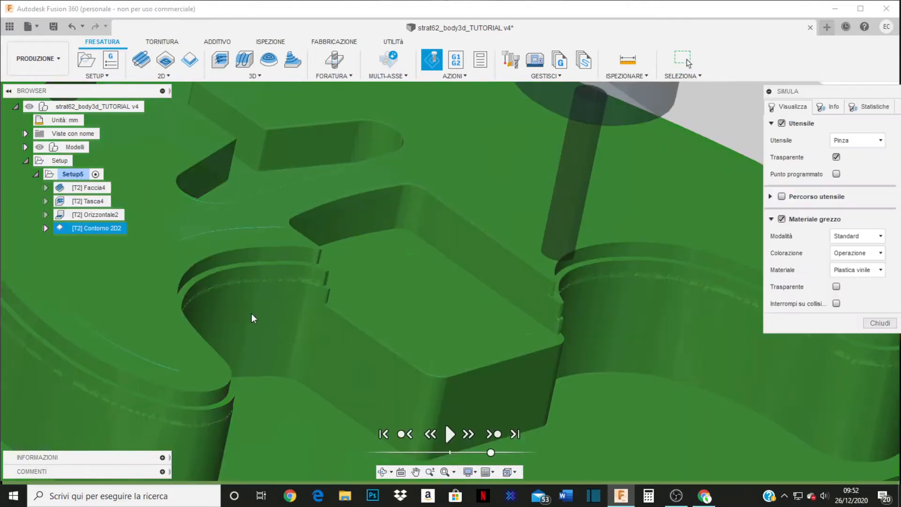
pyautogui.click(448, 433)
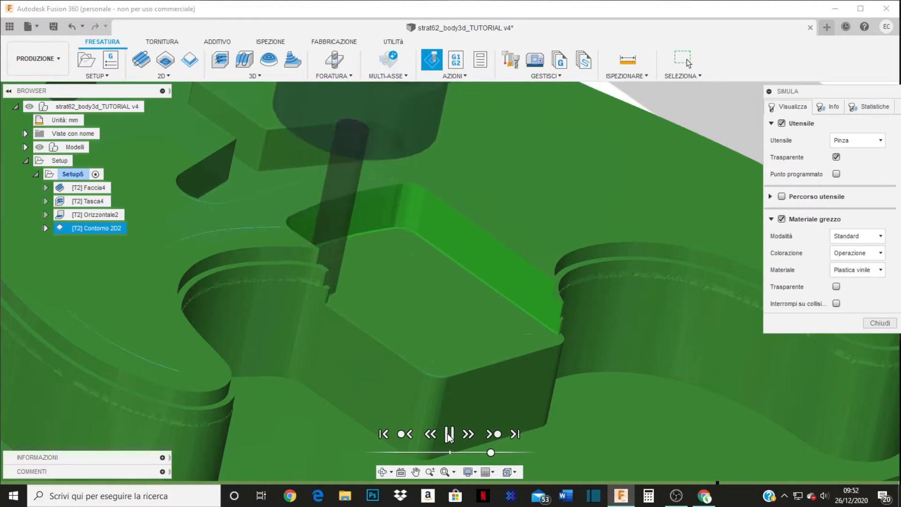
pyautogui.click(448, 433)
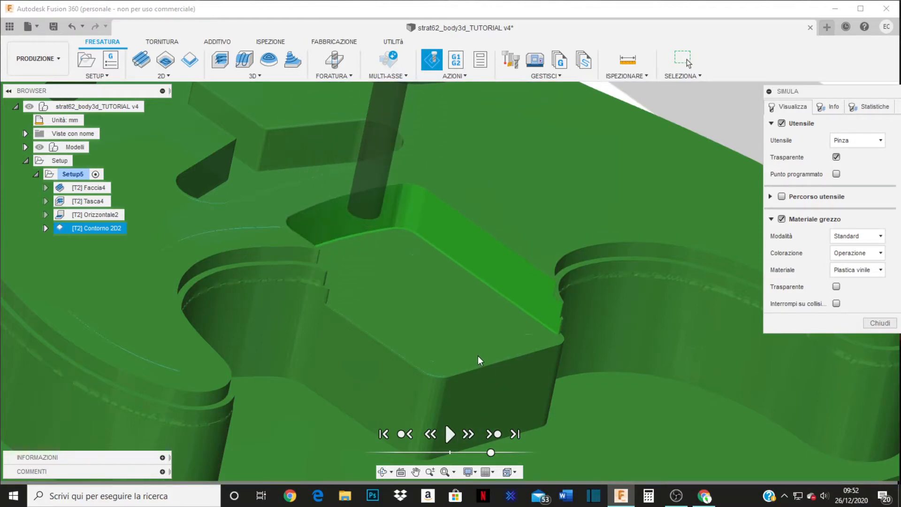
# - Examine the simulated neck pocket's walls, floor edge and corners closely from several angles
pyautogui.keyDown('shift'); pyautogui.moveTo(480, 350); pyautogui.dragTo(352, 332, button='middle'); pyautogui.keyUp('shift')
pyautogui.scroll(-5, 336, 290)
pyautogui.scroll(8, 322, 277)
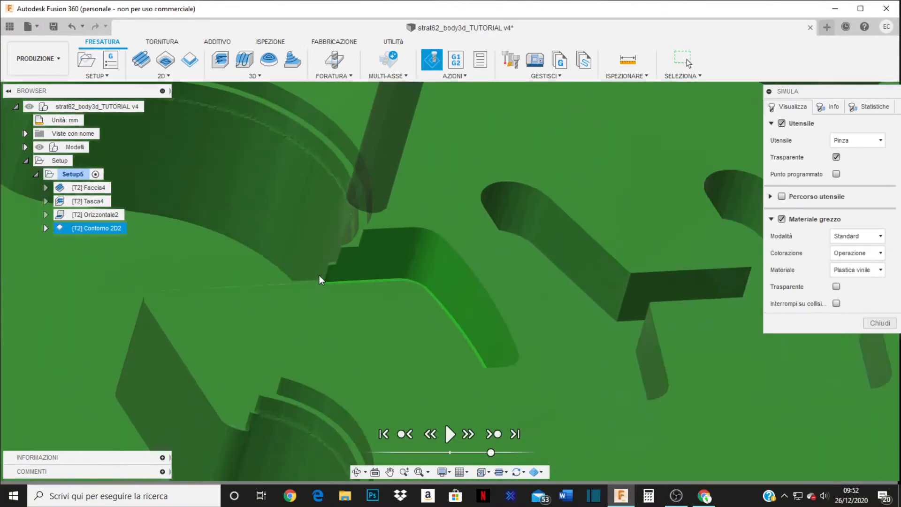
pyautogui.scroll(2, 376, 300)
pyautogui.keyDown('shift'); pyautogui.moveTo(436, 315); pyautogui.dragTo(413, 233, button='middle'); pyautogui.keyUp('shift')
pyautogui.scroll(1, 415, 233)
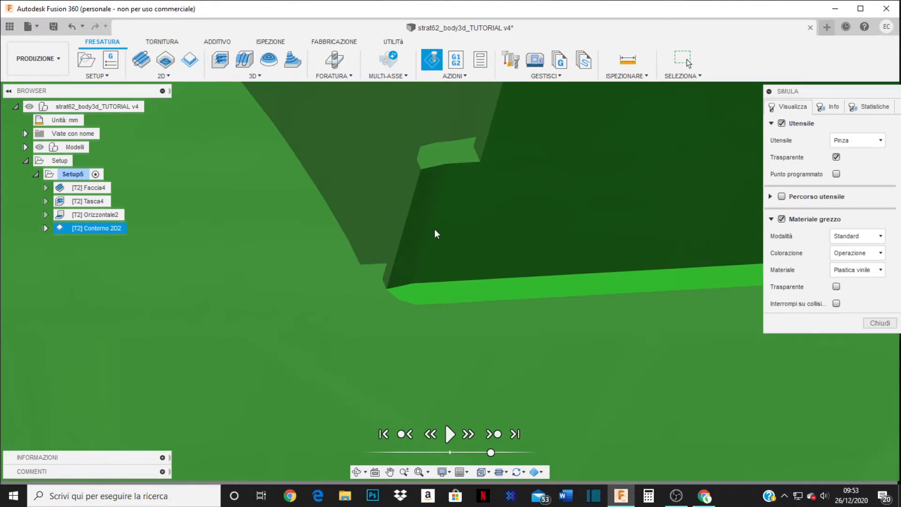
pyautogui.scroll(-5, 382, 206)
pyautogui.keyDown('shift'); pyautogui.moveTo(428, 379); pyautogui.dragTo(551, 356, button='middle'); pyautogui.keyUp('shift')
pyautogui.scroll(3, 304, 334)
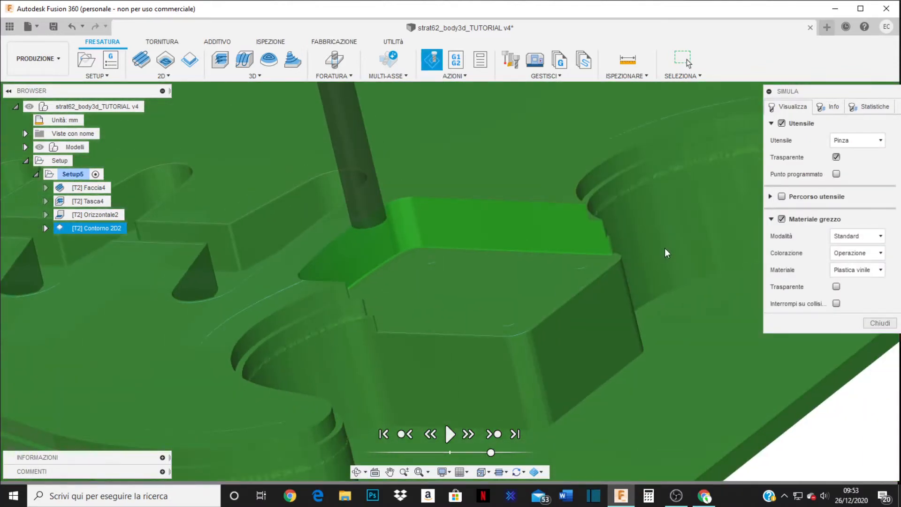
# - Examine the stepped end of the simulated neck pocket wall up close and from wider angles, and close the simulation
pyautogui.scroll(5, 616, 247)
pyautogui.keyDown('shift'); pyautogui.moveTo(489, 294); pyautogui.dragTo(475, 154, button='middle'); pyautogui.keyUp('shift')
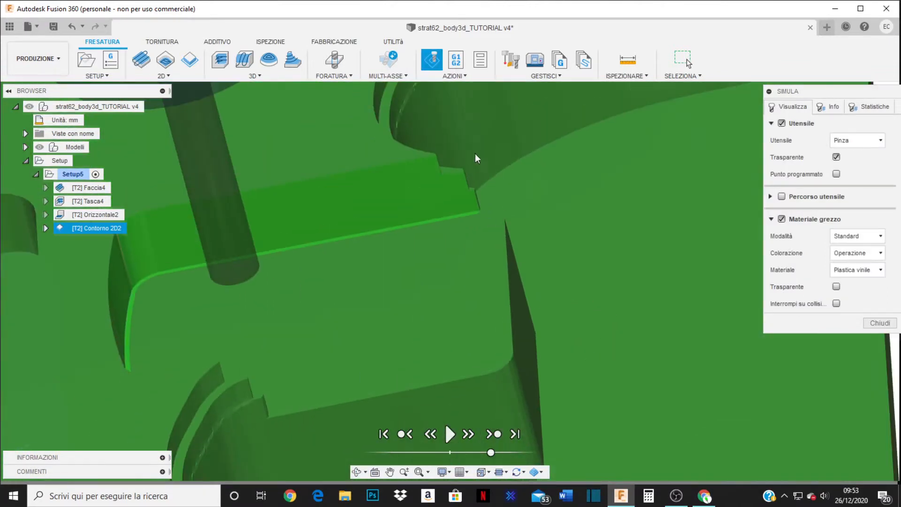
pyautogui.scroll(8, 478, 234)
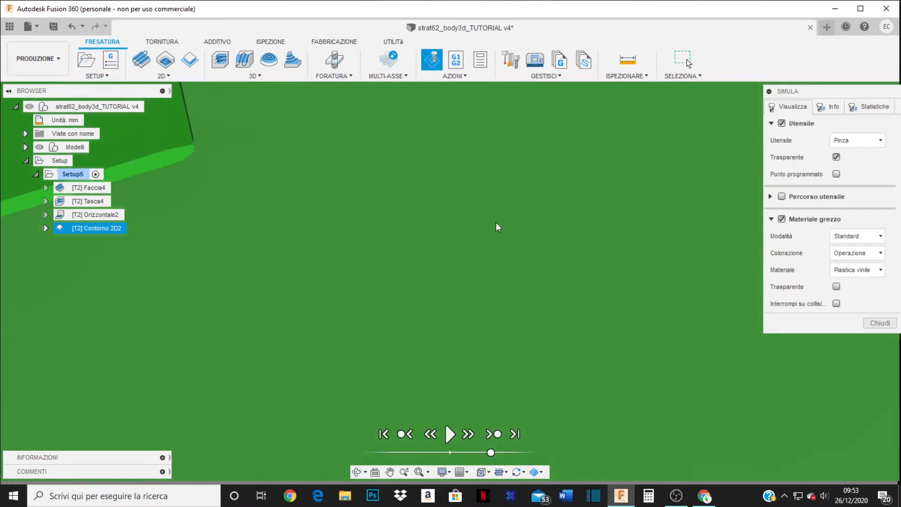
pyautogui.scroll(-4, 574, 305)
pyautogui.scroll(6, 379, 209)
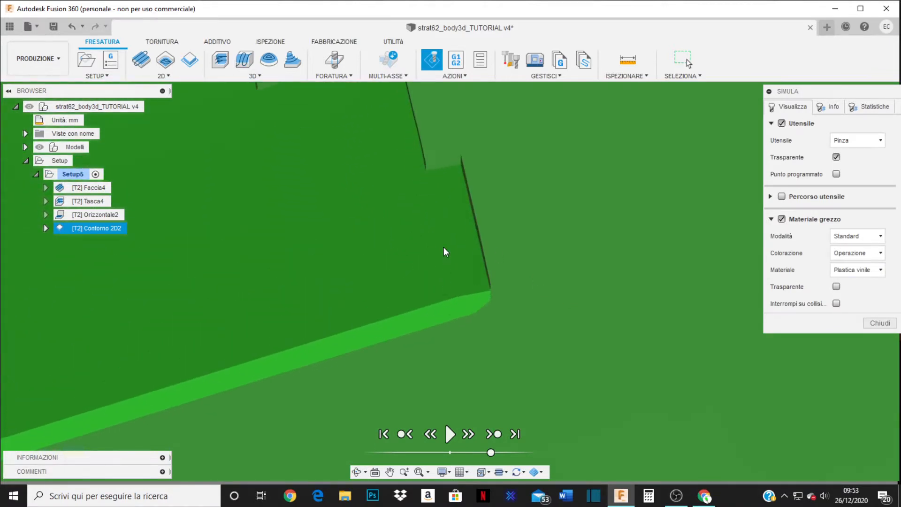
pyautogui.scroll(-3, 441, 238)
pyautogui.scroll(-4, 557, 307)
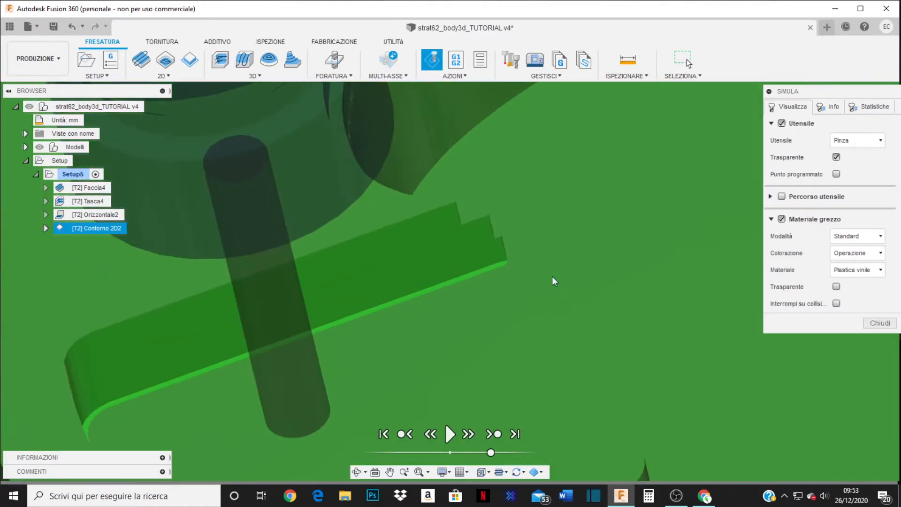
pyautogui.scroll(-3, 479, 258)
pyautogui.keyDown('shift'); pyautogui.moveTo(344, 250); pyautogui.dragTo(382, 240, button='middle'); pyautogui.keyUp('shift')
pyautogui.scroll(-3, 383, 239)
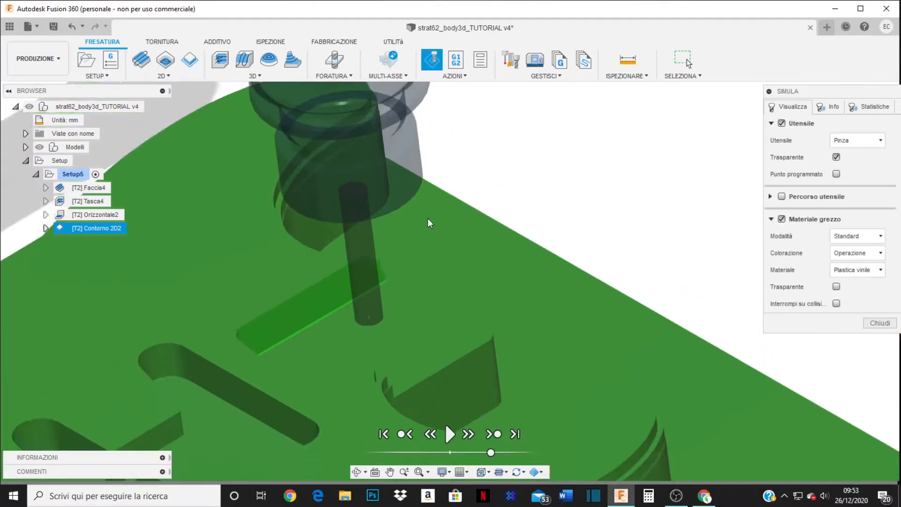
pyautogui.scroll(-3, 556, 312)
pyautogui.keyDown('shift'); pyautogui.moveTo(555, 311); pyautogui.dragTo(527, 326, button='middle'); pyautogui.keyUp('shift')
pyautogui.scroll(3, 527, 326)
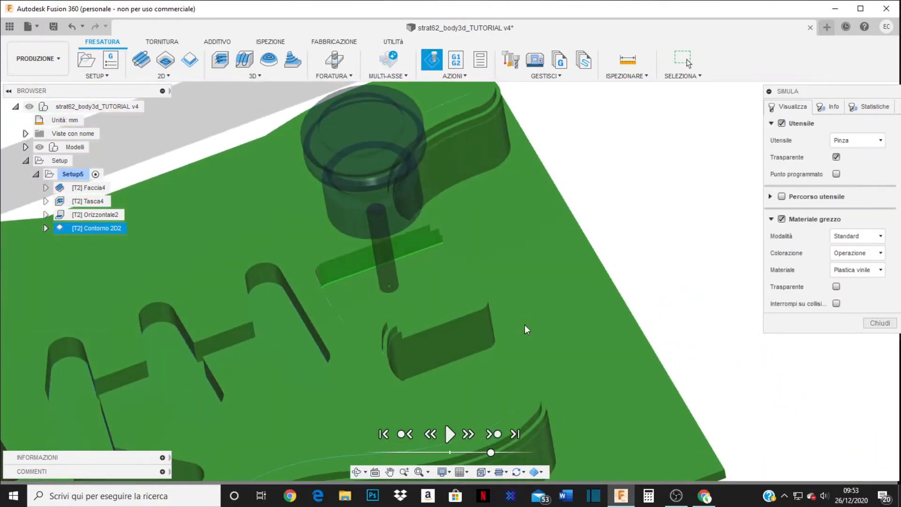
pyautogui.click(876, 322)
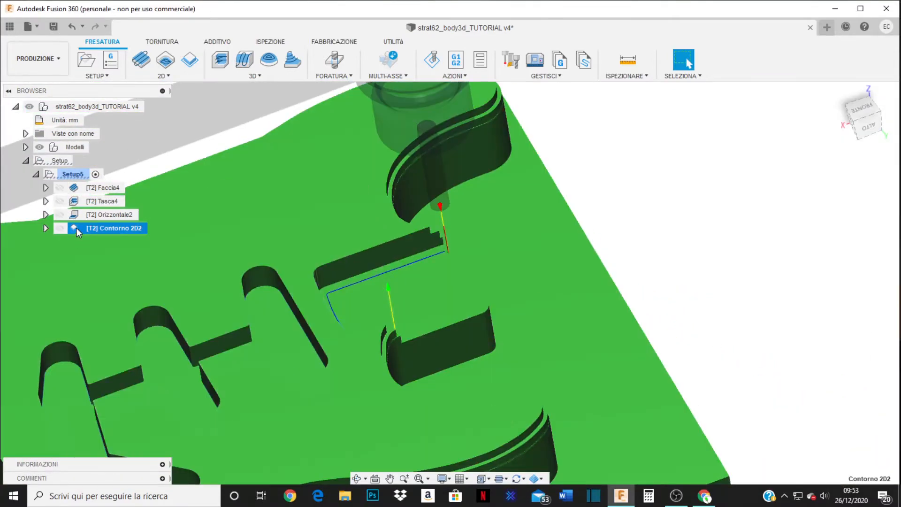
# - Reopen the Contorno 2D2 operation and review its pass settings, stock to leave and linking parameters
pyautogui.doubleClick(76, 228)
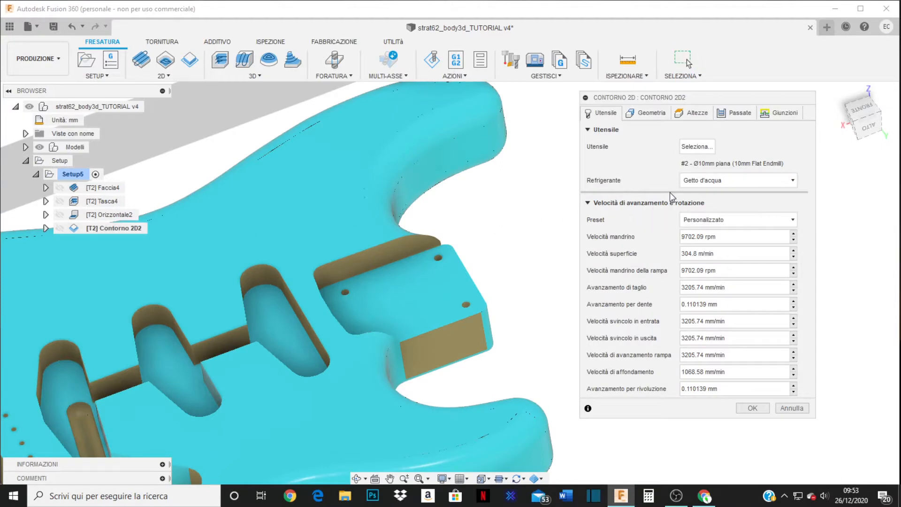
pyautogui.click(744, 115)
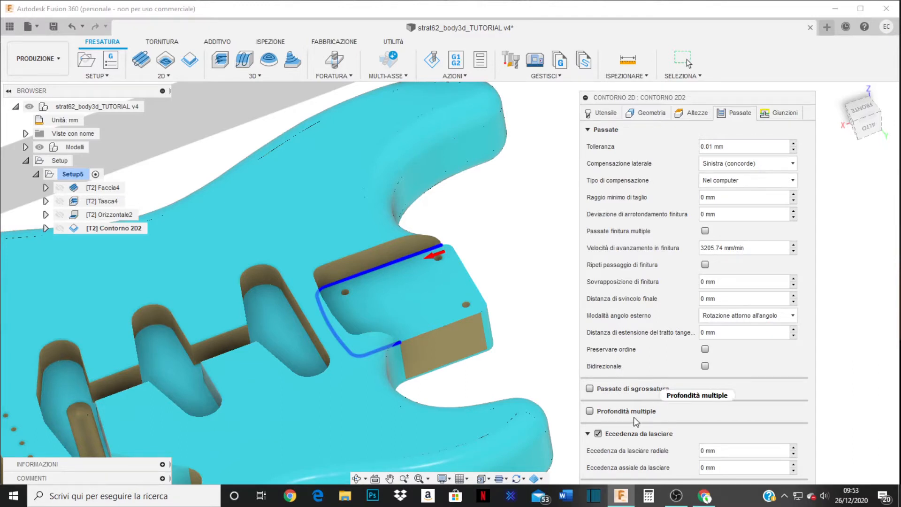
pyautogui.click(588, 434)
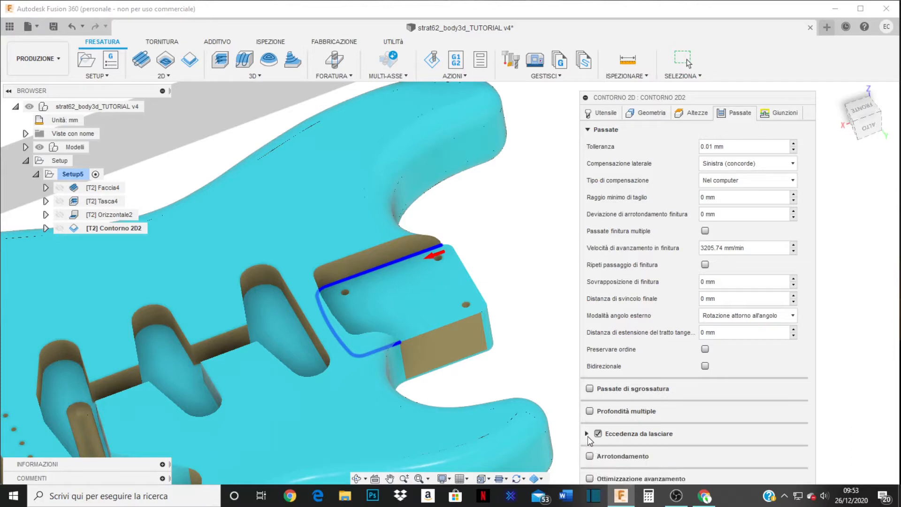
pyautogui.click(589, 130)
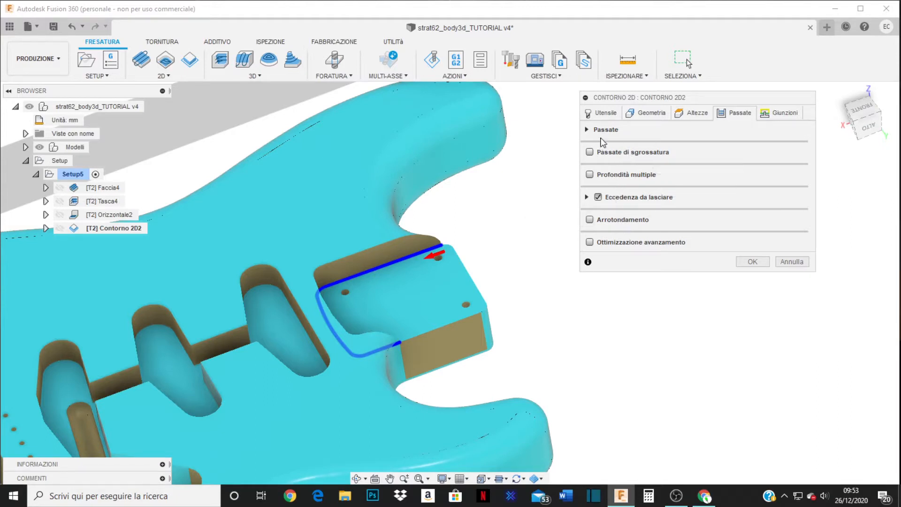
pyautogui.click(587, 129)
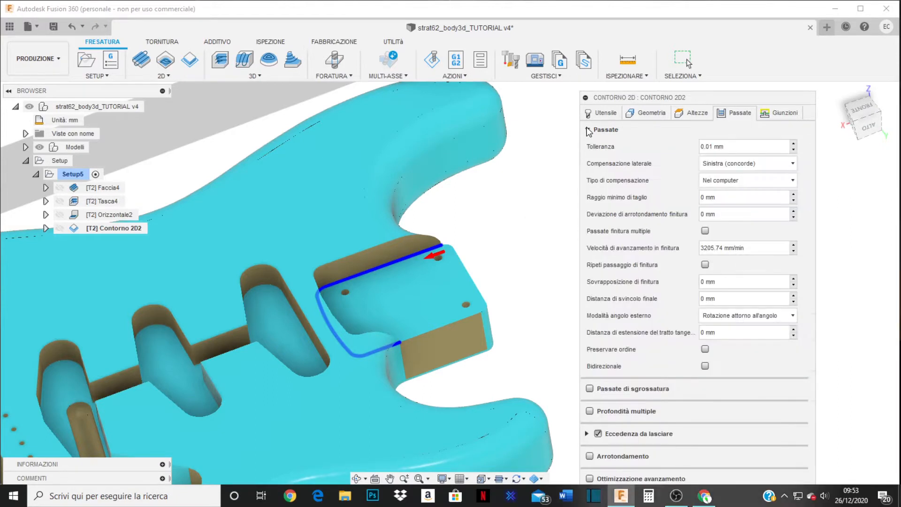
pyautogui.click(783, 116)
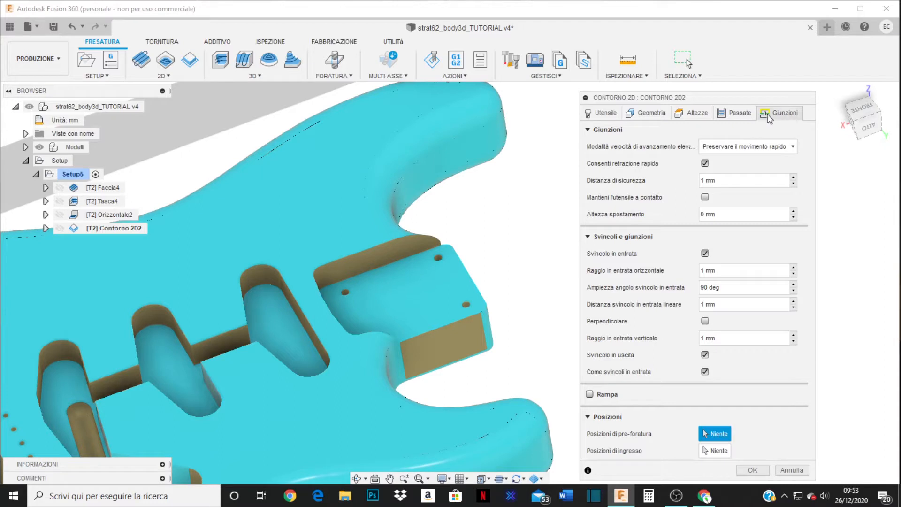
# - Set the contour's tangential extension distance to 10 mm and regenerate the neck pocket toolpath
pyautogui.click(643, 114)
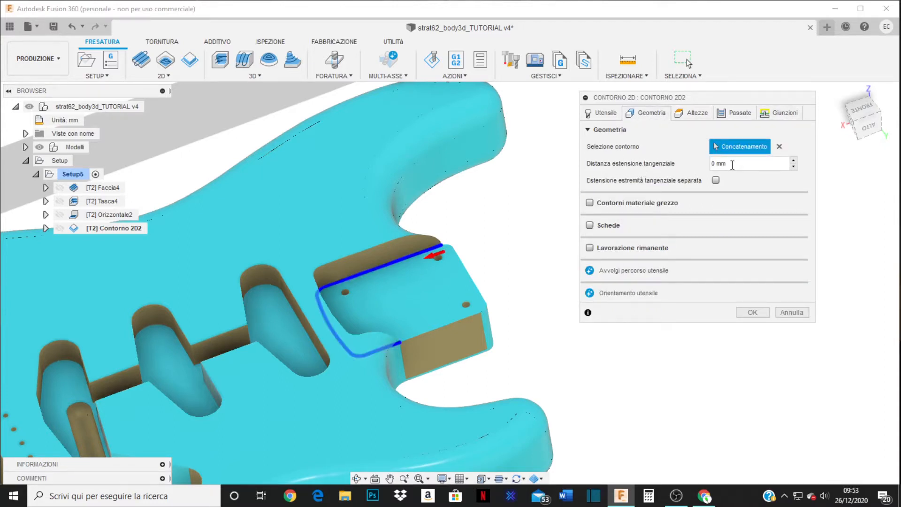
pyautogui.moveTo(715, 164); pyautogui.dragTo(689, 165)
pyautogui.write('10')
pyautogui.click(752, 312)
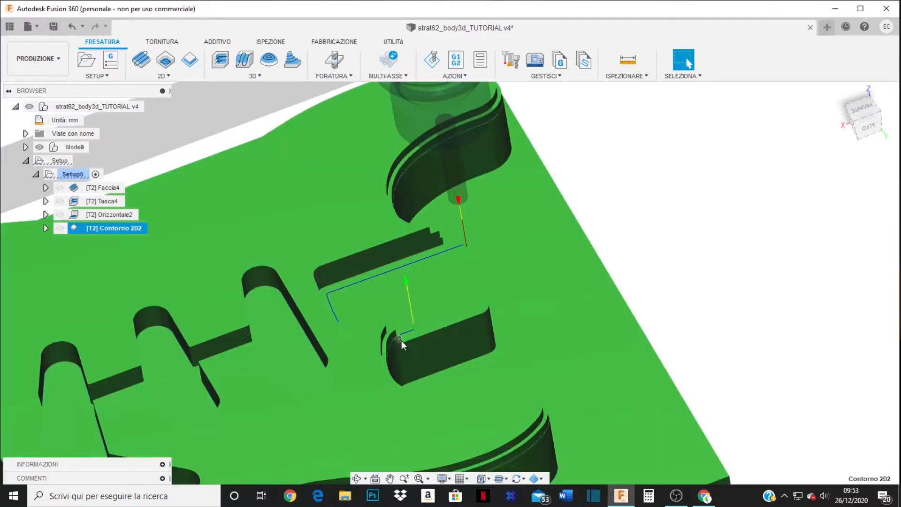
# - Check the extended toolpath ends at the neck pocket, simulate Contorno 2D2 and pause once the cut is done
pyautogui.moveTo(400, 339); pyautogui.dragTo(468, 320, button='middle')
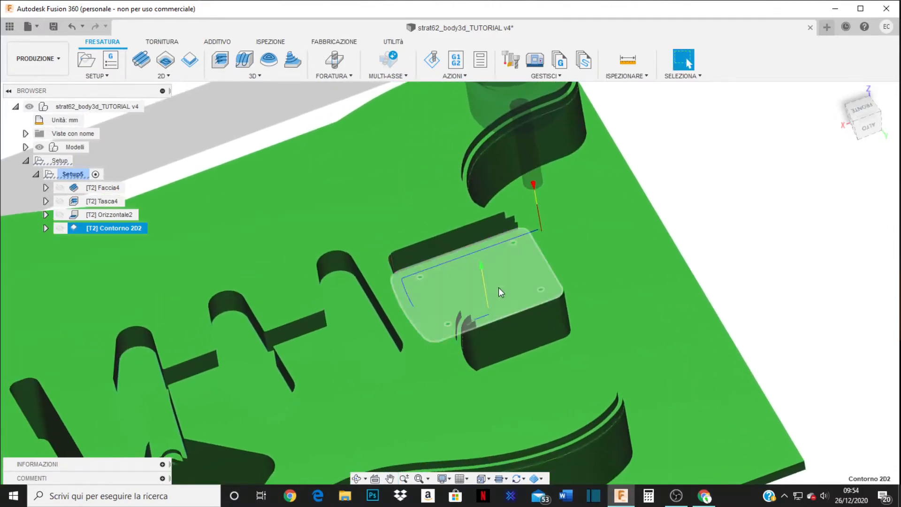
pyautogui.scroll(7, 525, 225)
pyautogui.scroll(-5, 506, 269)
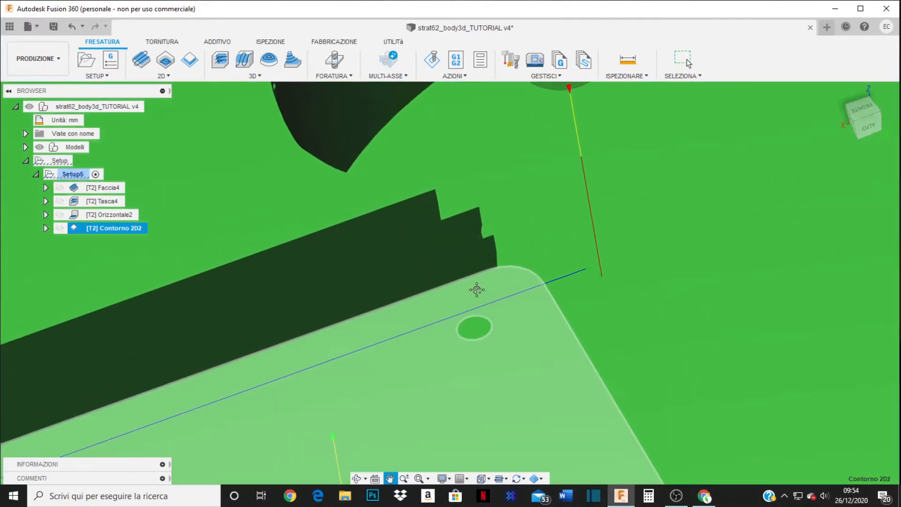
pyautogui.scroll(-3, 525, 227)
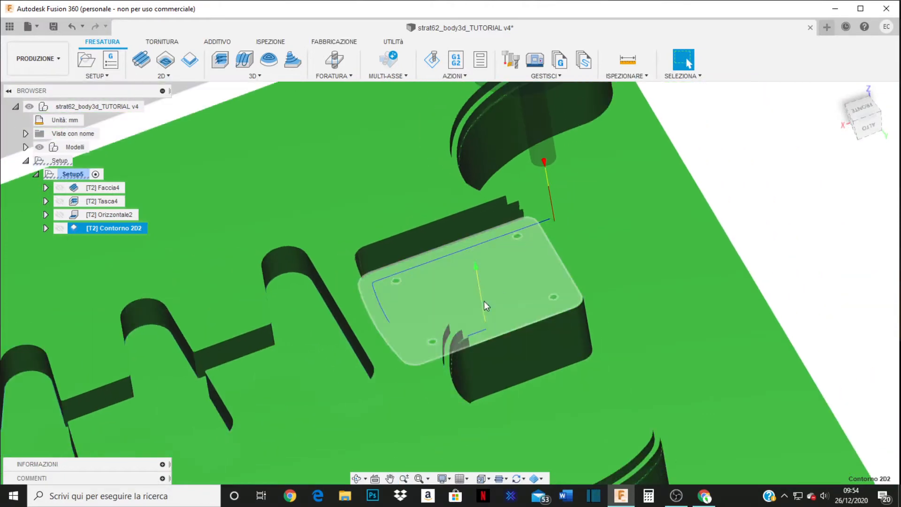
pyautogui.rightClick(100, 228)
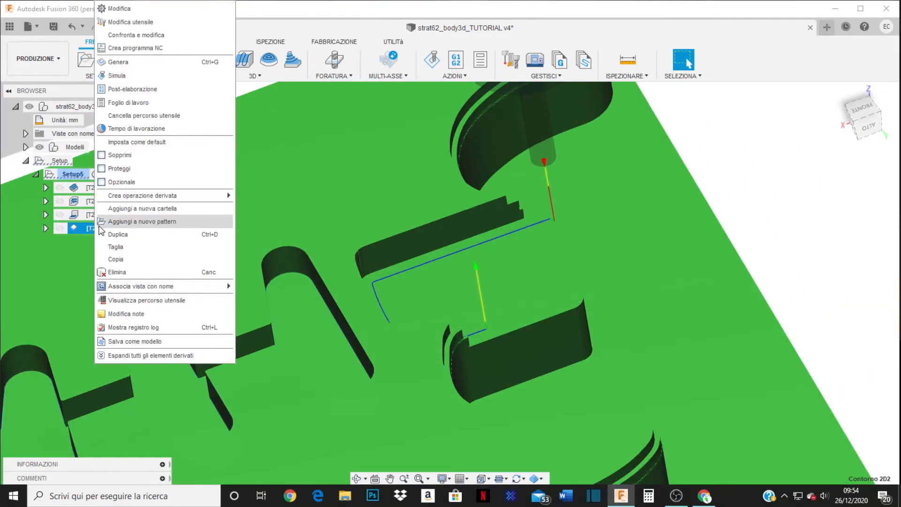
pyautogui.click(118, 76)
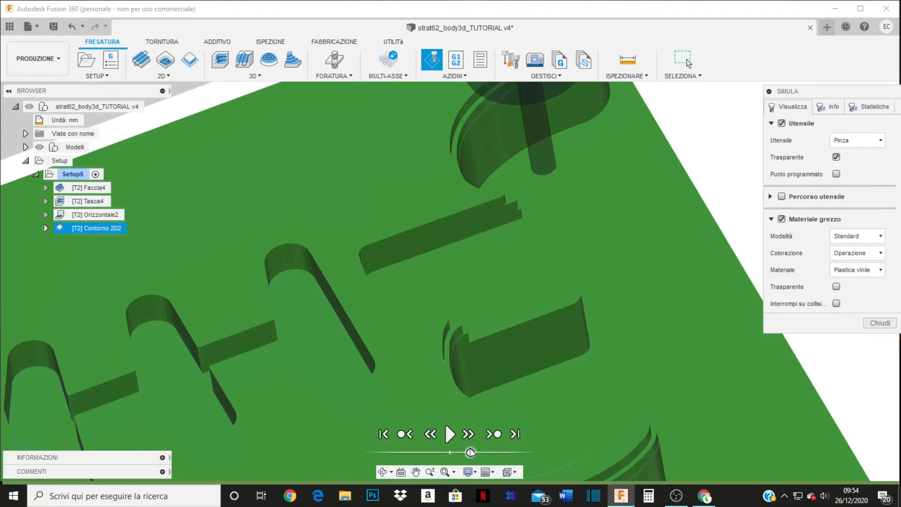
pyautogui.click(449, 435)
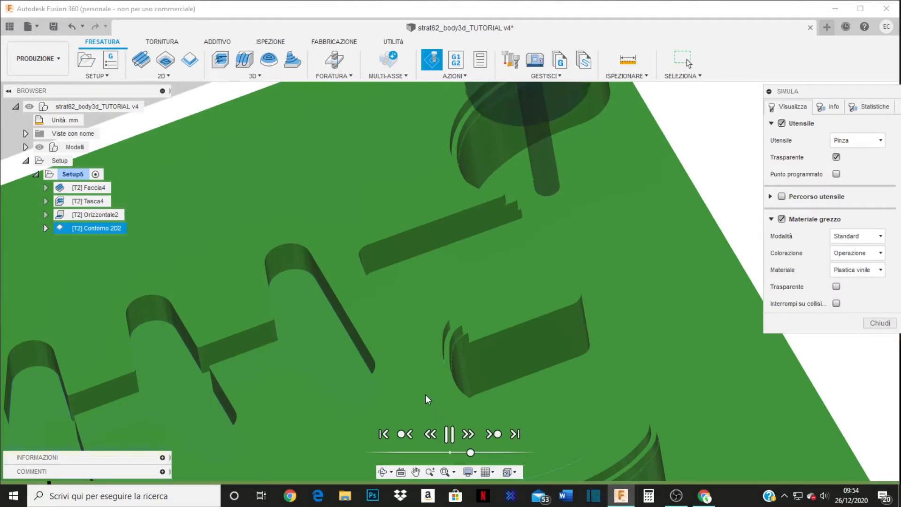
pyautogui.keyDown('shift'); pyautogui.moveTo(522, 353); pyautogui.dragTo(483, 342, button='middle'); pyautogui.keyUp('shift')
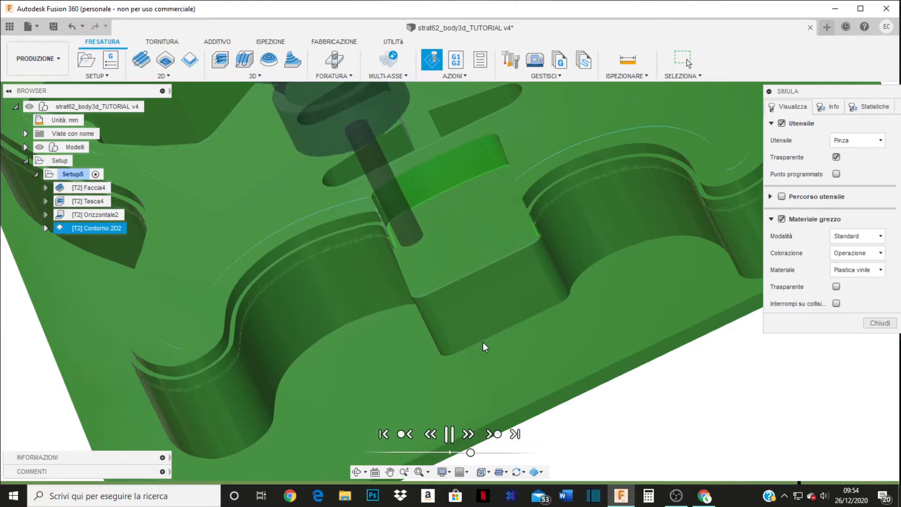
pyautogui.press('space')
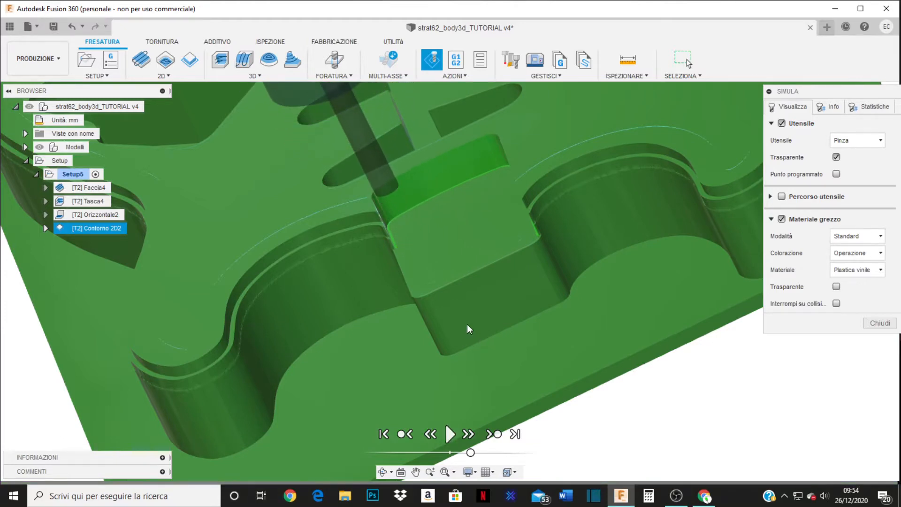
# - Examine the simulated neck pocket walls and their open ends from several angles, and close the simulation
pyautogui.scroll(1, 482, 267)
pyautogui.keyDown('shift'); pyautogui.moveTo(431, 282); pyautogui.dragTo(477, 217, button='middle'); pyautogui.keyUp('shift')
pyautogui.scroll(3, 390, 261)
pyautogui.scroll(4, 390, 261)
pyautogui.scroll(-2, 426, 202)
pyautogui.scroll(-3, 407, 244)
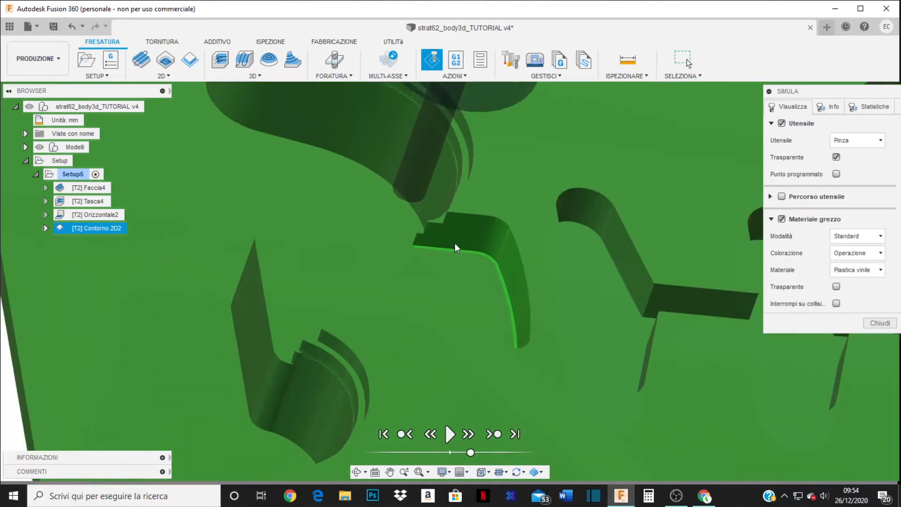
pyautogui.scroll(-3, 488, 343)
pyautogui.keyDown('shift'); pyautogui.moveTo(446, 237); pyautogui.dragTo(666, 249, button='middle'); pyautogui.keyUp('shift')
pyautogui.click(879, 327)
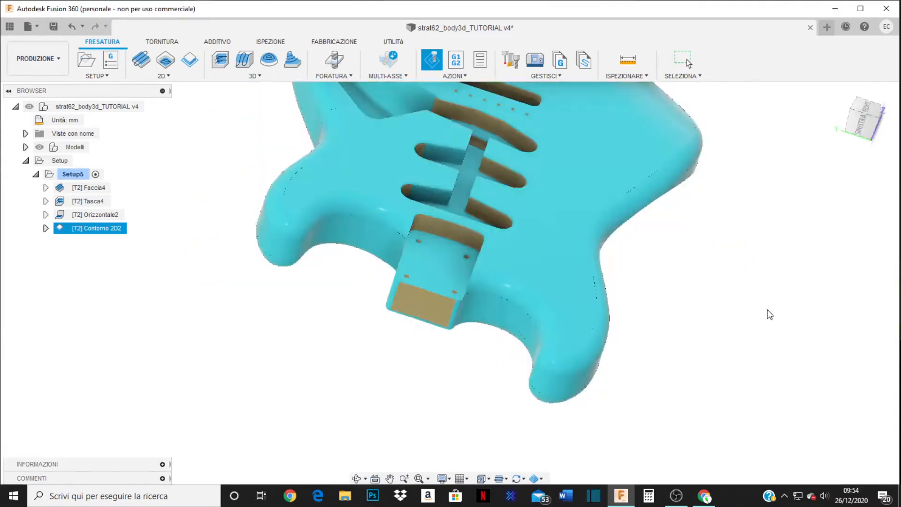
# - Duplicate the Contorno 2D2 operation within Setup5
pyautogui.keyDown('shift'); pyautogui.moveTo(499, 282); pyautogui.dragTo(428, 273, button='middle'); pyautogui.keyUp('shift')
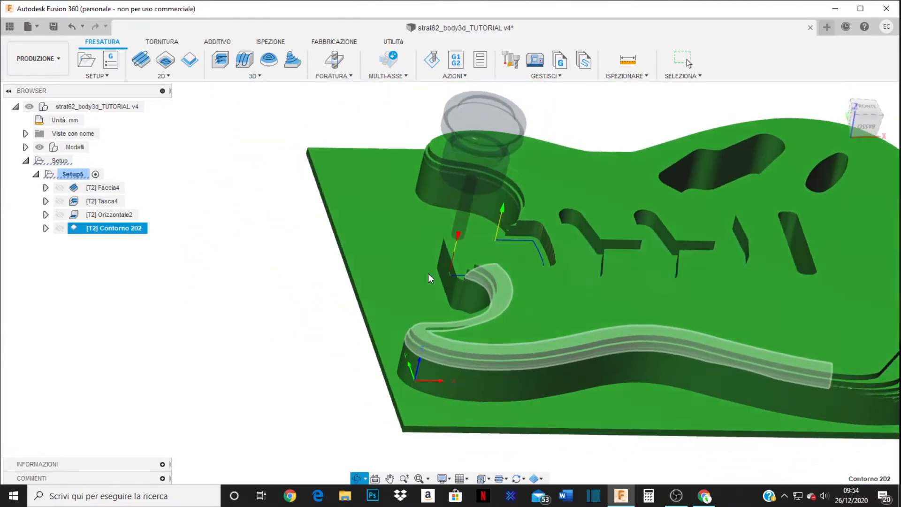
pyautogui.scroll(-4, 371, 246)
pyautogui.scroll(2, 493, 268)
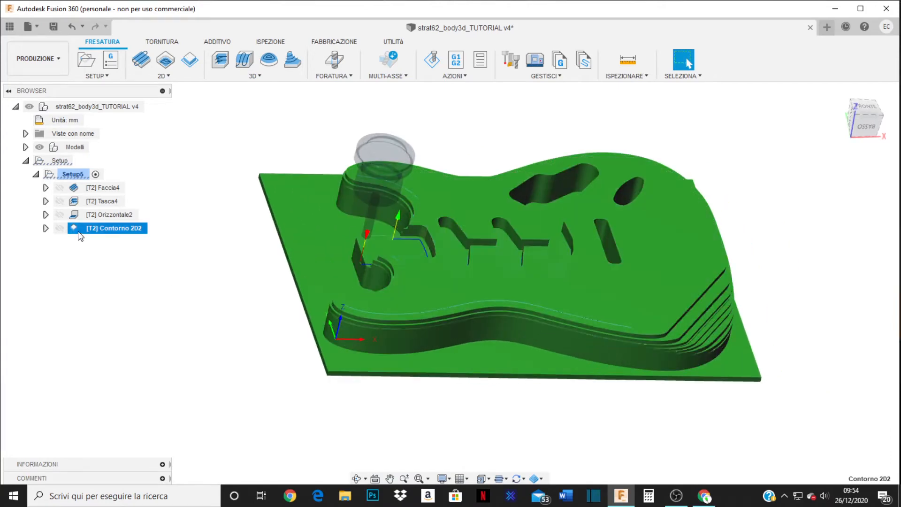
pyautogui.rightClick(79, 235)
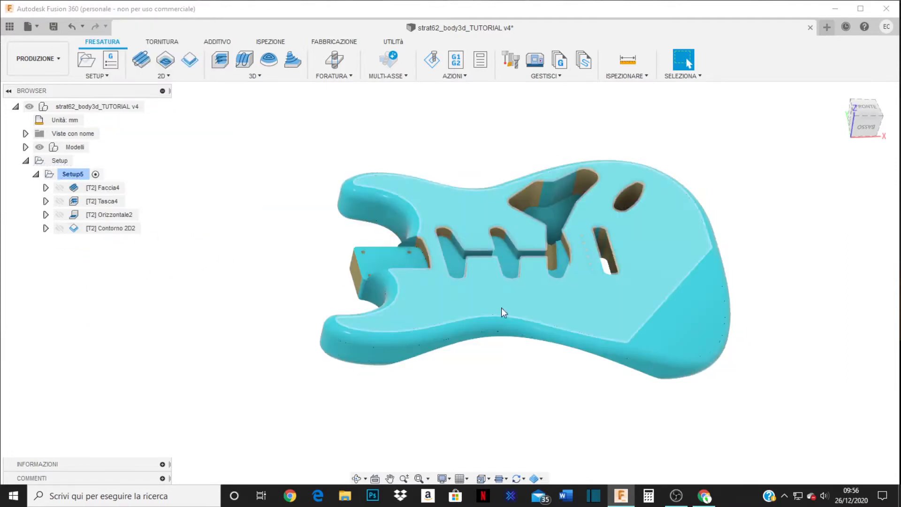
pyautogui.keyDown('shift'); pyautogui.moveTo(502, 308); pyautogui.dragTo(598, 330, button='middle'); pyautogui.keyUp('shift')
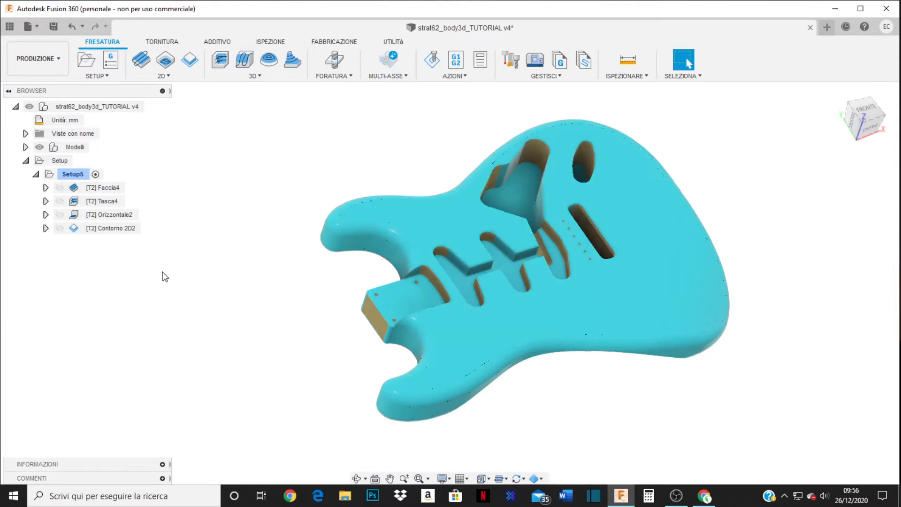
pyautogui.rightClick(84, 233)
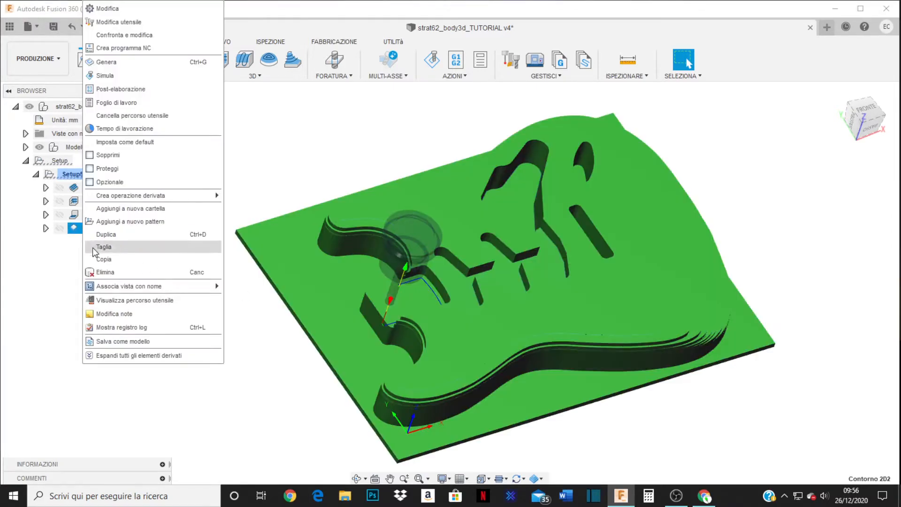
pyautogui.click(103, 234)
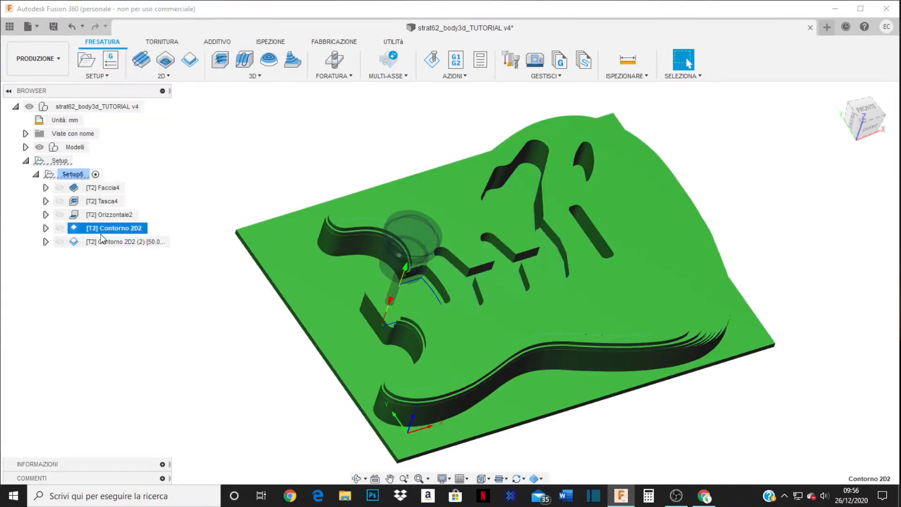
# - Replace the duplicated contour's neck pocket selection with the linked outline of the three pickup cavities
pyautogui.doubleClick(75, 242)
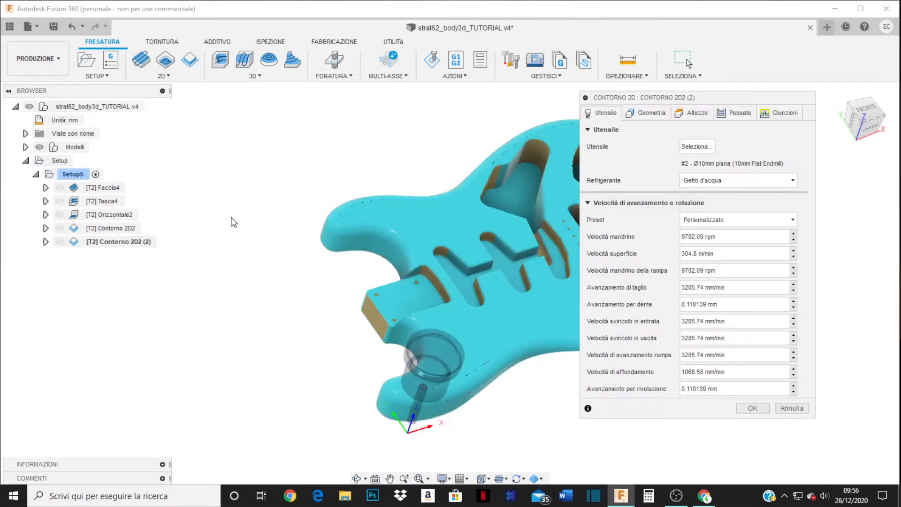
pyautogui.click(653, 116)
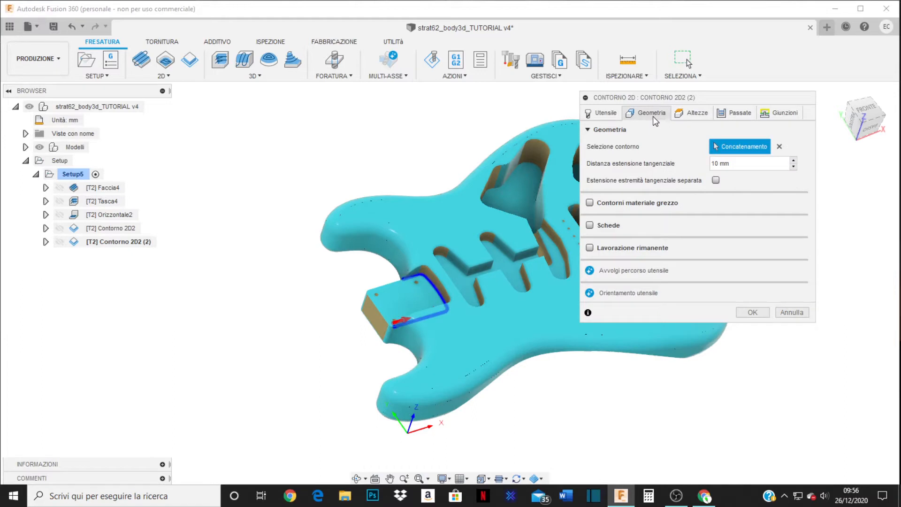
pyautogui.click(780, 147)
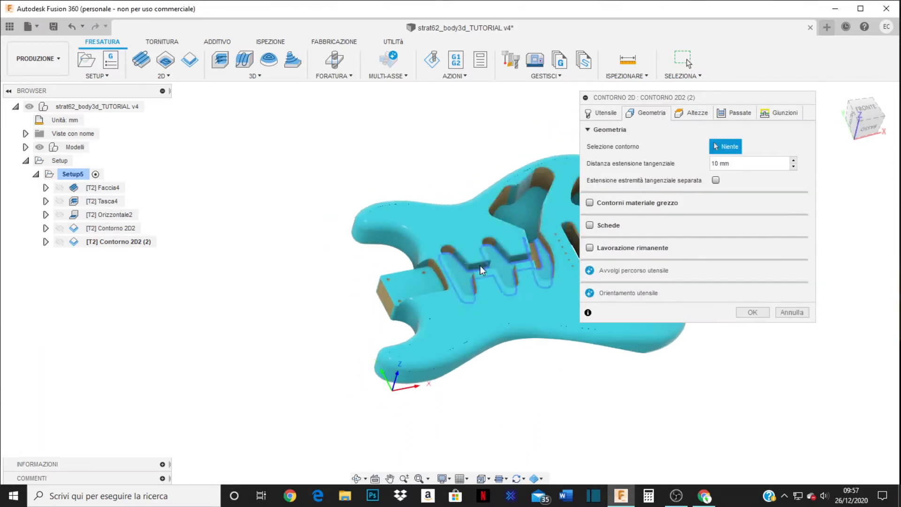
pyautogui.scroll(5, 482, 263)
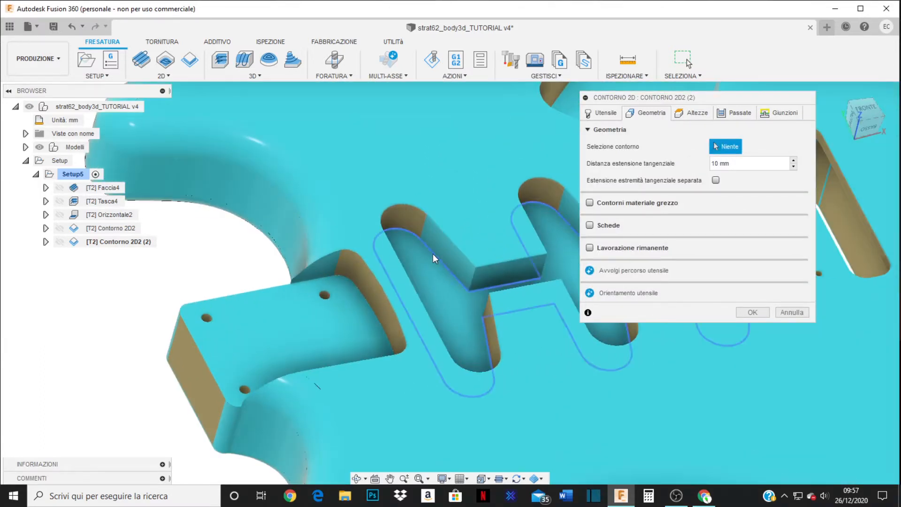
pyautogui.click(433, 254)
pyautogui.scroll(-7, 423, 255)
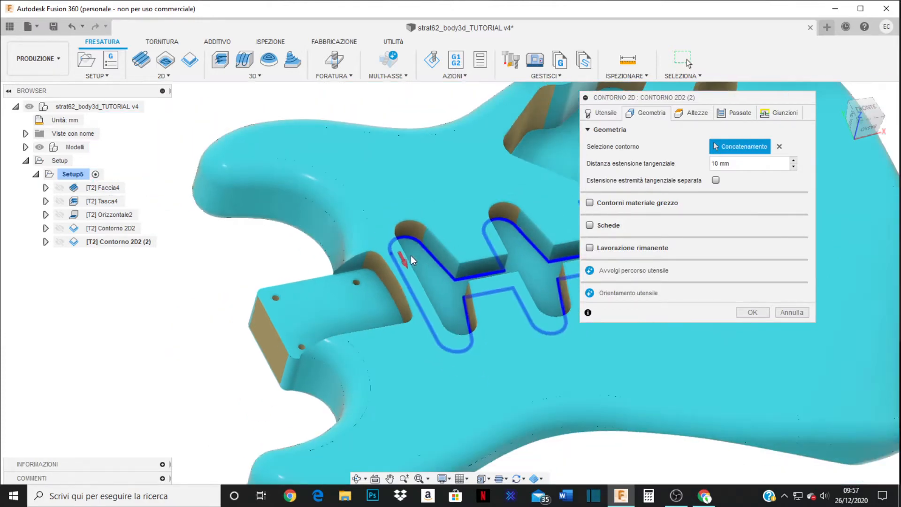
pyautogui.scroll(6, 480, 237)
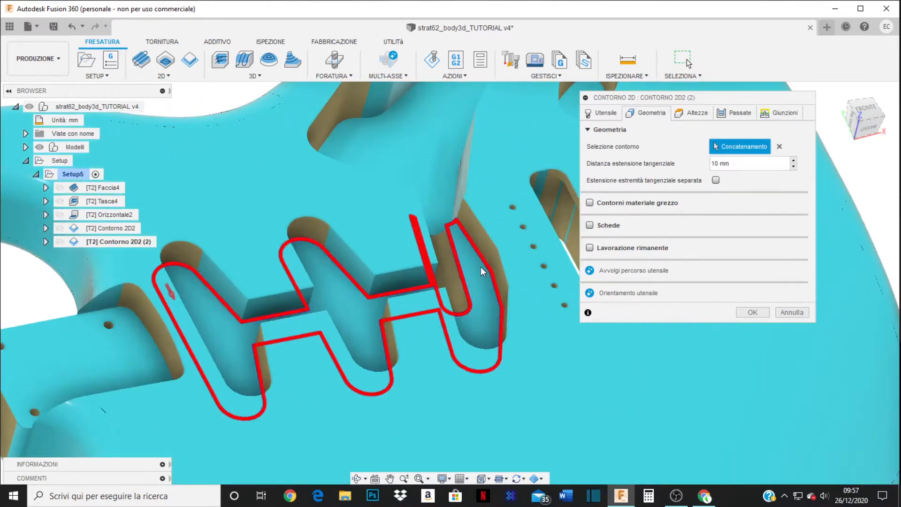
pyautogui.keyDown('shift'); pyautogui.moveTo(484, 312); pyautogui.dragTo(455, 313, button='middle'); pyautogui.keyUp('shift')
pyautogui.scroll(5, 483, 207)
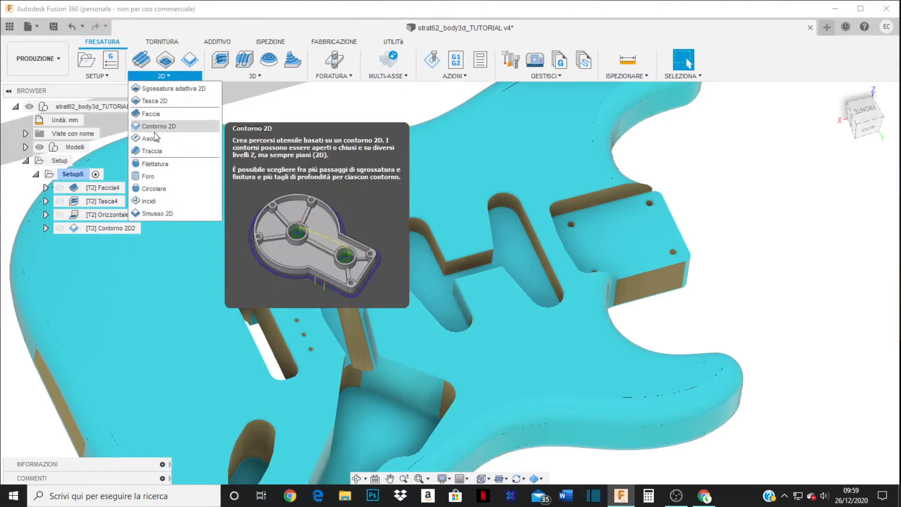
# - Create a new 2D contour operation and start its geometry as an open chain on the bridge pickup cavity's side edge
pyautogui.click(158, 125)
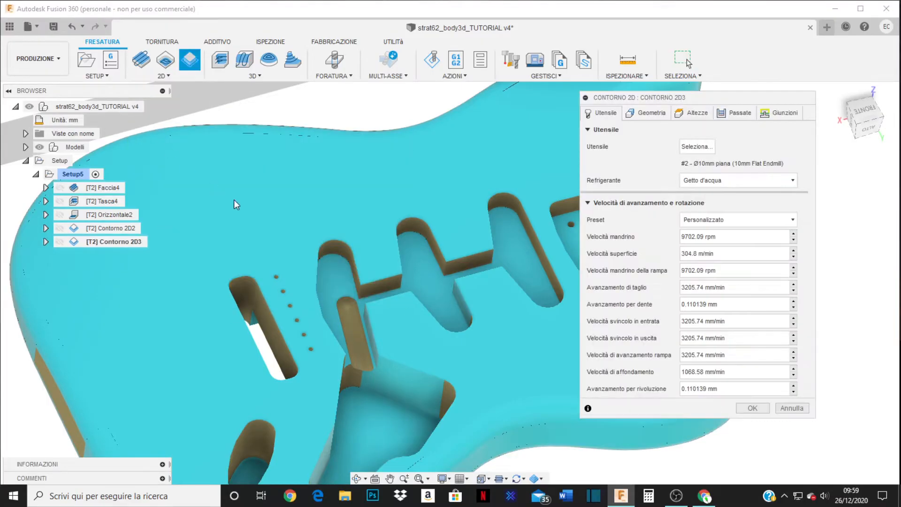
pyautogui.click(650, 113)
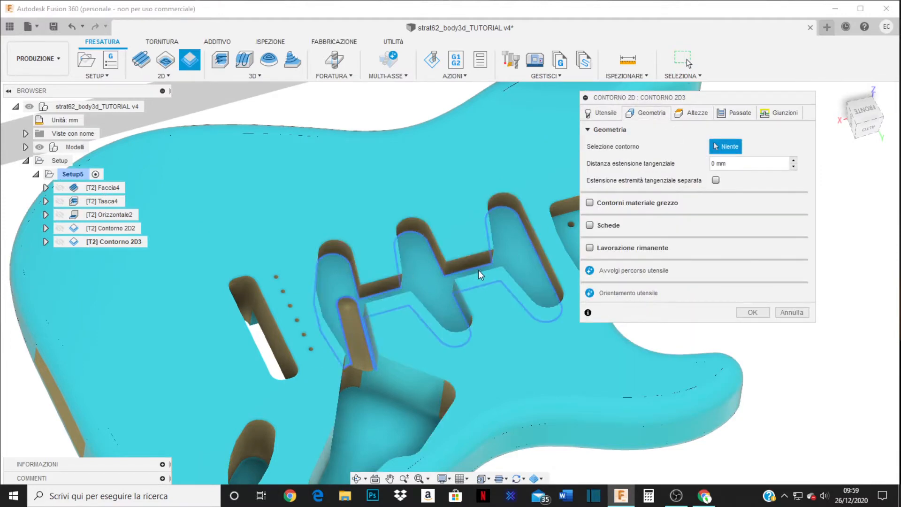
pyautogui.scroll(-3, 446, 263)
pyautogui.scroll(5, 357, 256)
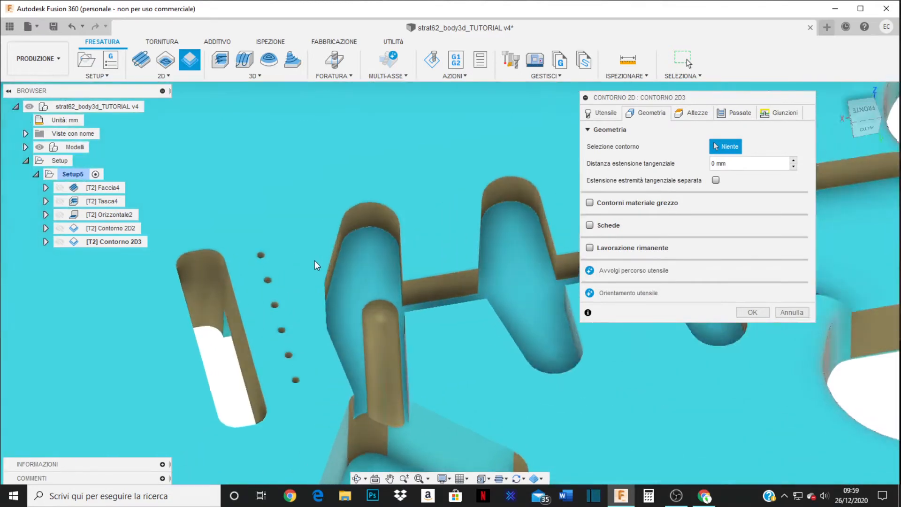
pyautogui.click(338, 257)
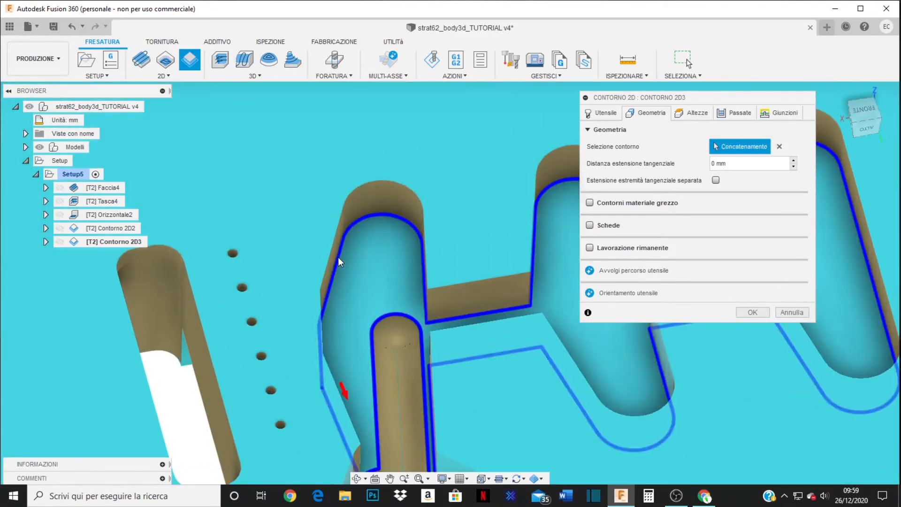
pyautogui.click(338, 257)
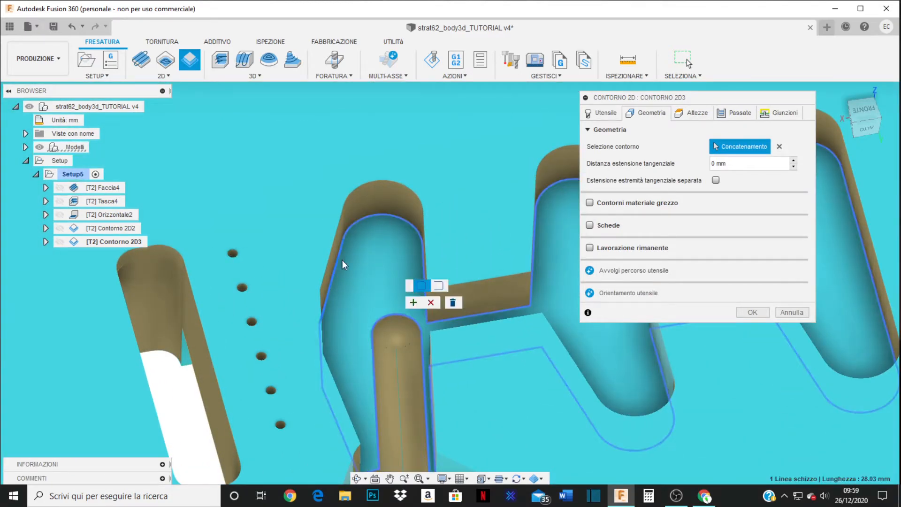
pyautogui.click(442, 283)
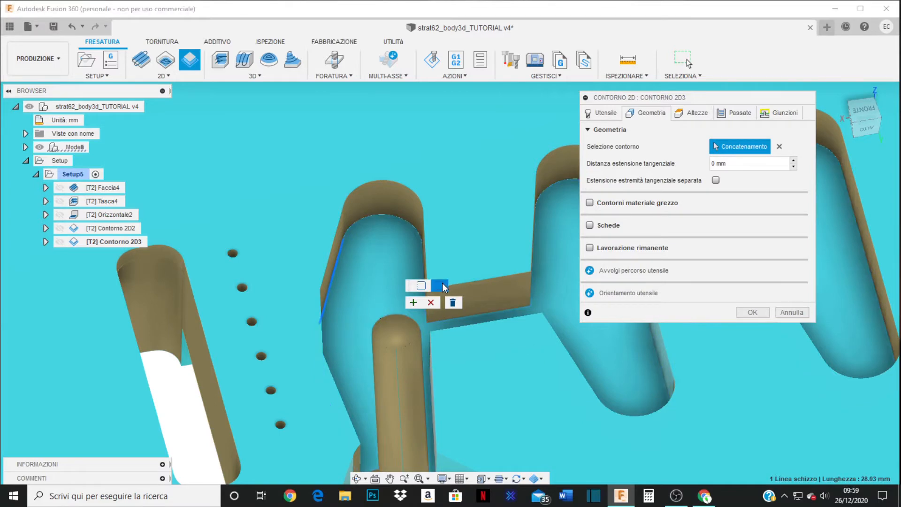
# - Extend the open chain around the bridge pickup cavity's rounded end and along the adjoining pickup cavity walls
pyautogui.click(356, 224)
pyautogui.keyDown('shift'); pyautogui.moveTo(356, 244); pyautogui.dragTo(416, 286, button='middle'); pyautogui.keyUp('shift')
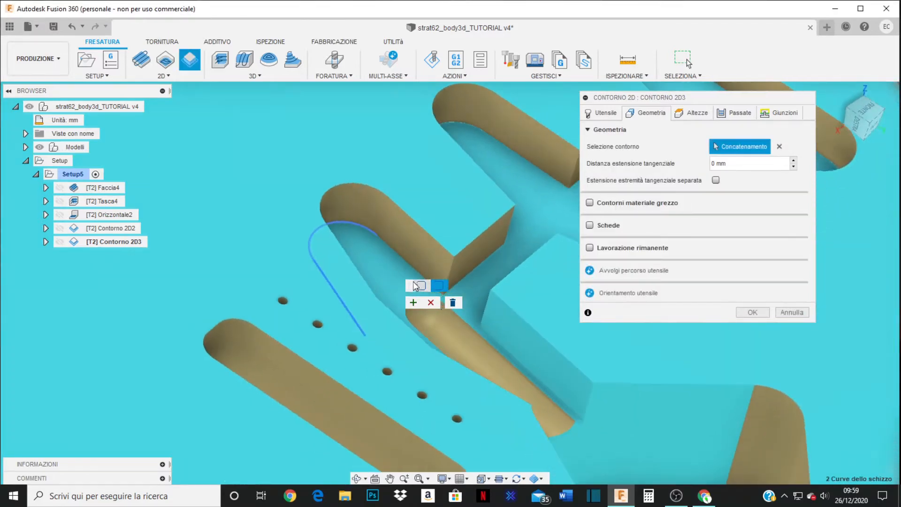
pyautogui.click(399, 255)
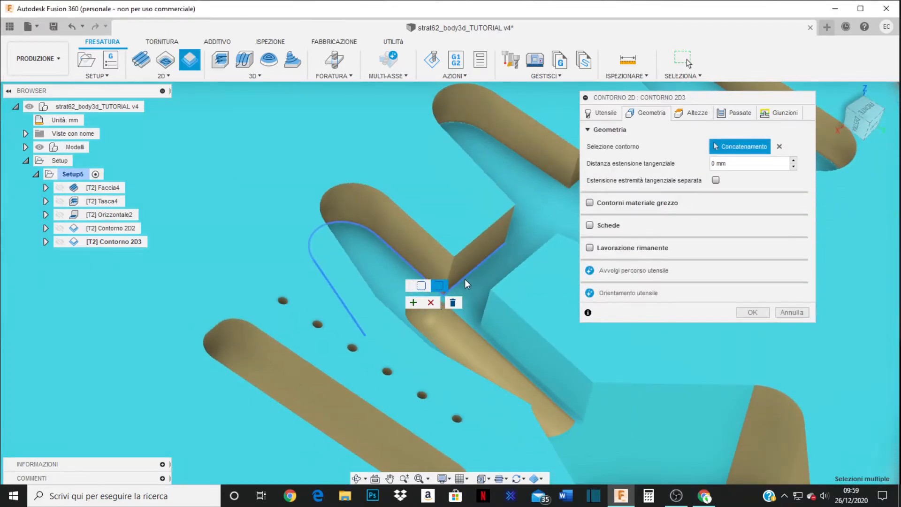
pyautogui.click(486, 330)
pyautogui.scroll(3, 488, 331)
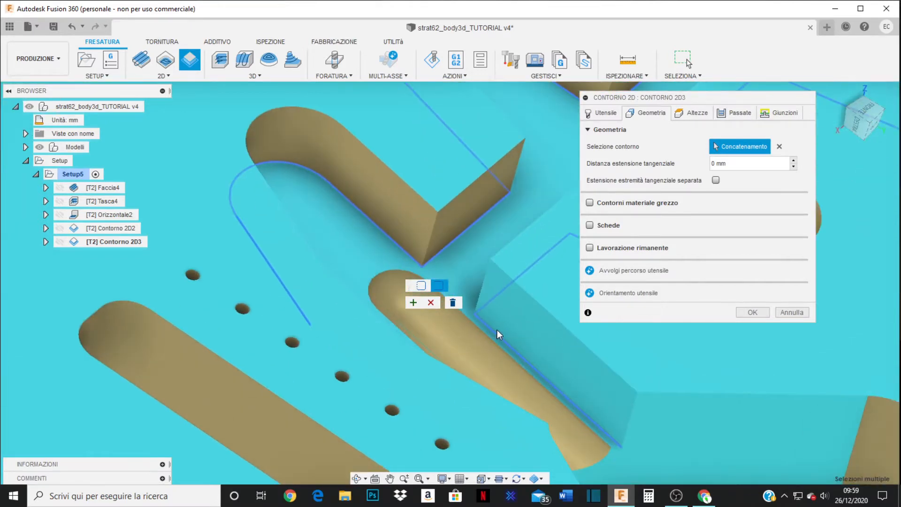
pyautogui.scroll(-4, 496, 329)
pyautogui.keyDown('shift'); pyautogui.moveTo(495, 329); pyautogui.dragTo(625, 348, button='middle'); pyautogui.keyUp('shift')
pyautogui.scroll(5, 354, 357)
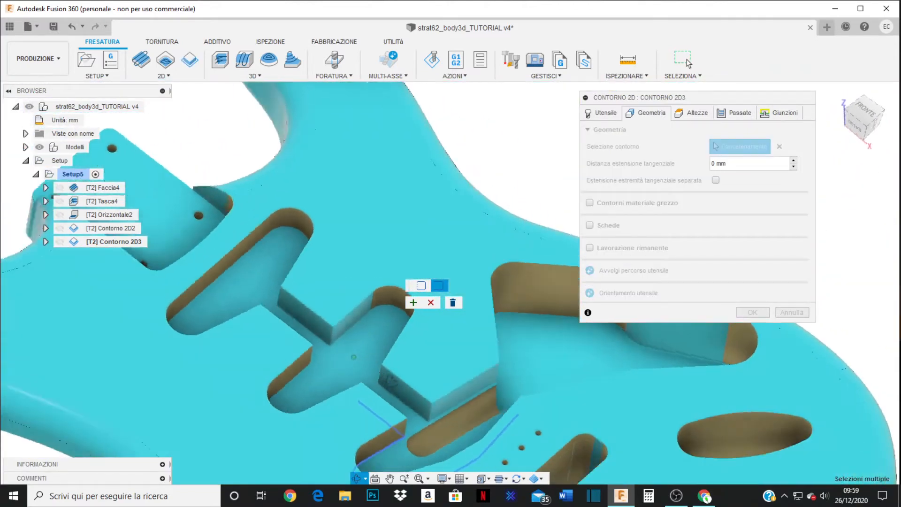
# - Add the wall edge beside the wiring channel to the pickup cavity contour chain
pyautogui.scroll(-3, 456, 351)
pyautogui.scroll(6, 453, 395)
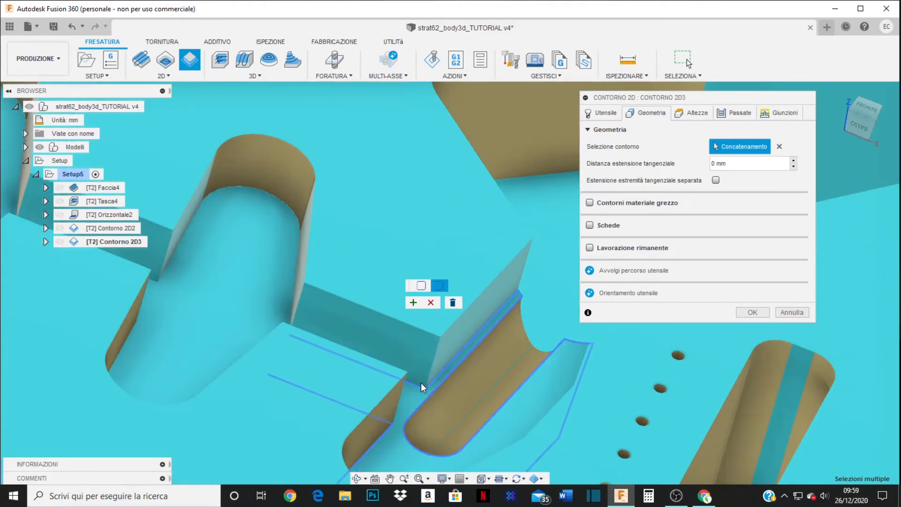
pyautogui.keyDown('shift'); pyautogui.moveTo(421, 382); pyautogui.dragTo(277, 365, button='middle'); pyautogui.keyUp('shift')
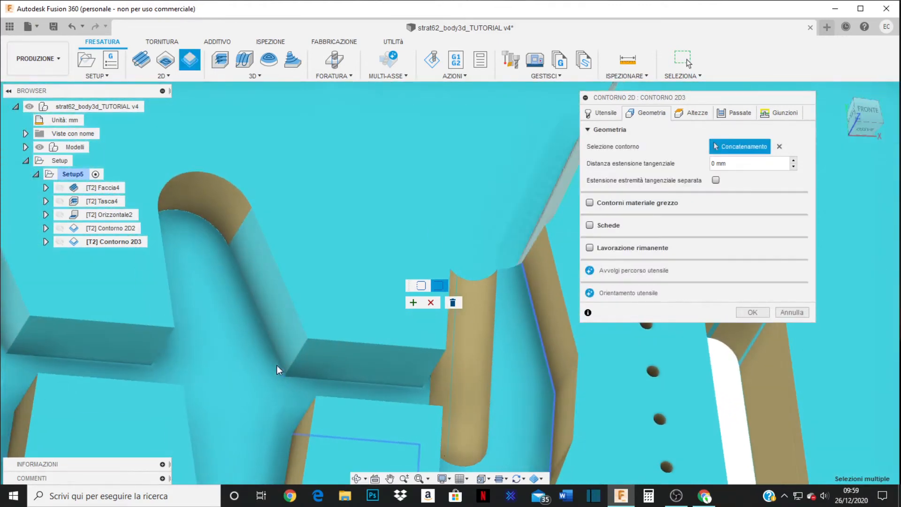
pyautogui.scroll(-2, 281, 334)
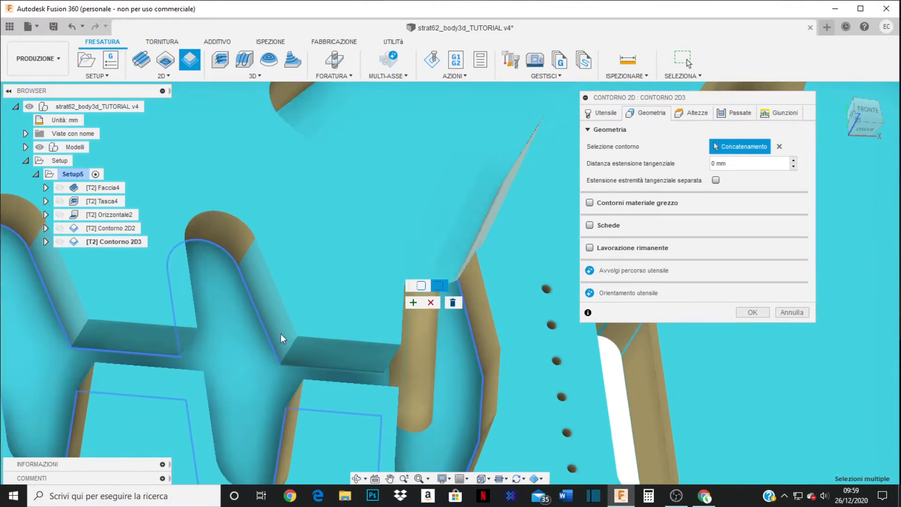
pyautogui.scroll(2, 301, 348)
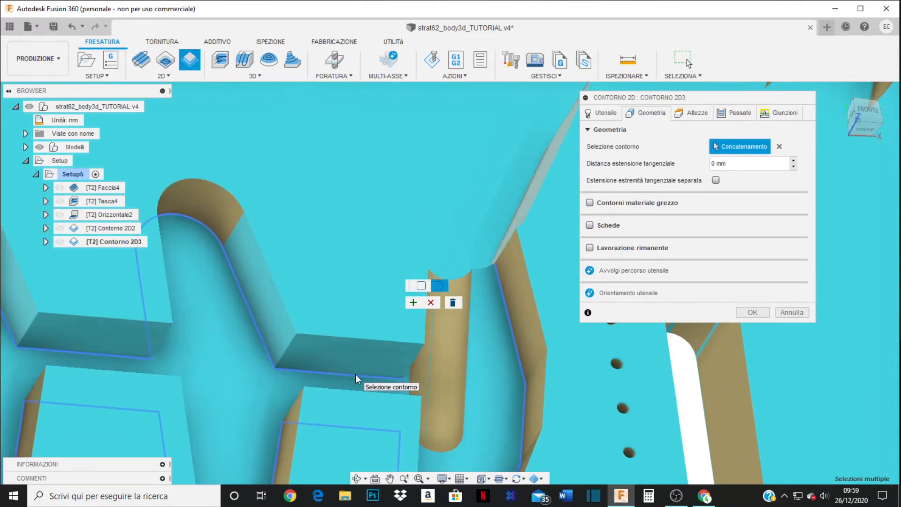
pyautogui.keyDown('shift'); pyautogui.moveTo(391, 369); pyautogui.dragTo(377, 353, button='middle'); pyautogui.keyUp('shift')
pyautogui.scroll(3, 465, 323)
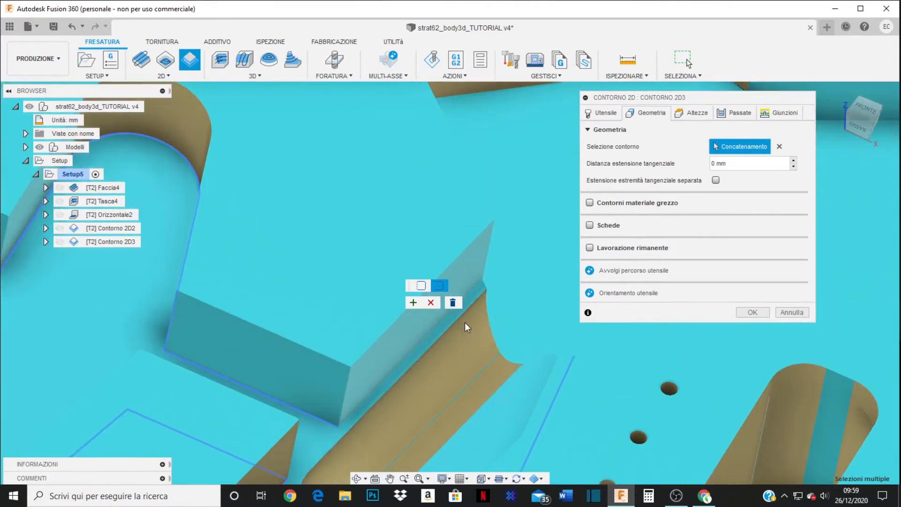
pyautogui.scroll(2, 429, 337)
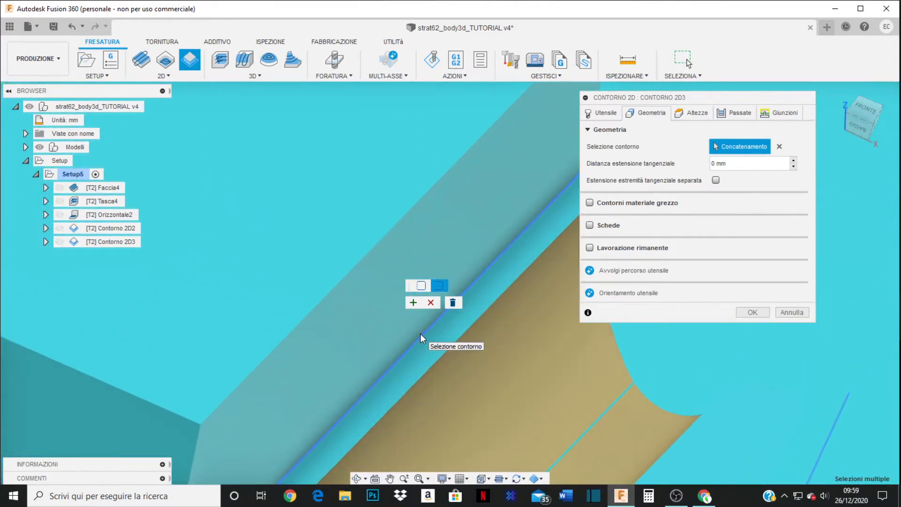
pyautogui.click(420, 334)
pyautogui.scroll(-5, 419, 334)
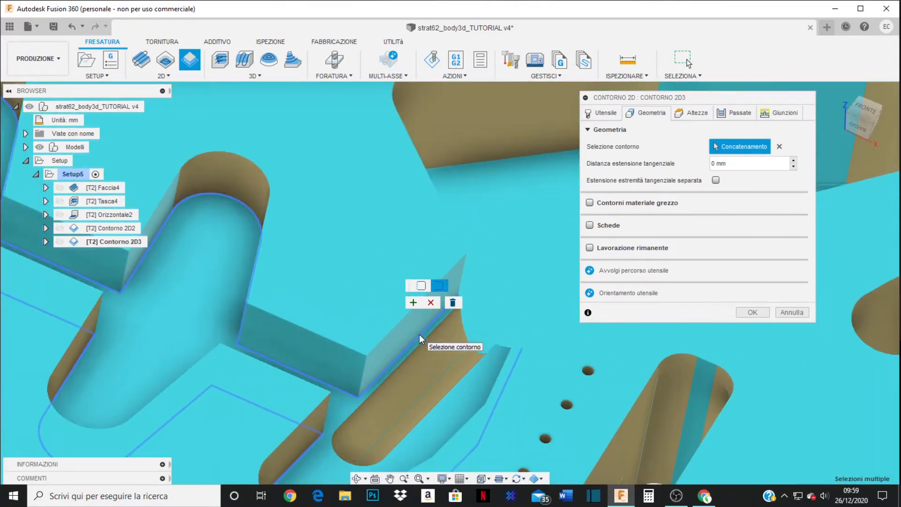
# - Set the pickup cavity contour's tangential extension distance to 10 mm
pyautogui.keyDown('shift'); pyautogui.moveTo(419, 334); pyautogui.dragTo(467, 382, button='middle'); pyautogui.keyUp('shift')
pyautogui.scroll(-8, 484, 319)
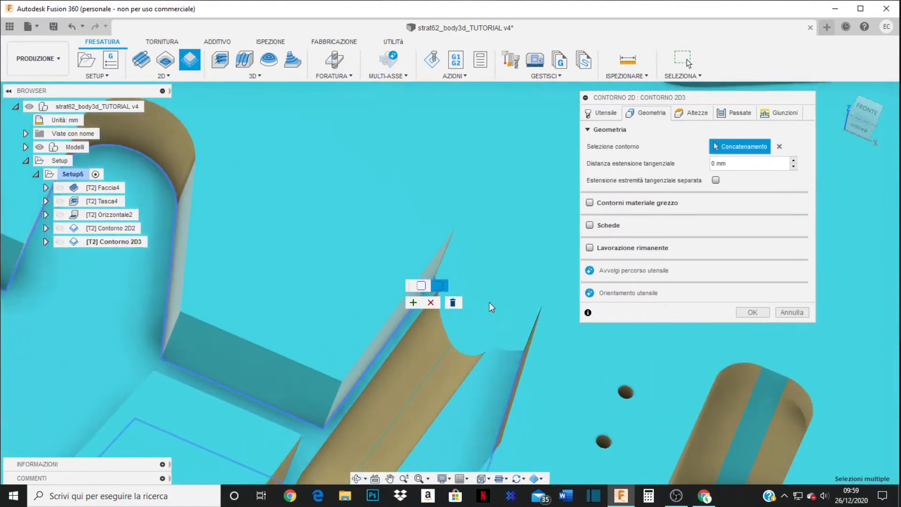
pyautogui.scroll(2, 362, 336)
pyautogui.keyDown('shift'); pyautogui.moveTo(260, 264); pyautogui.dragTo(297, 296, button='middle'); pyautogui.keyUp('shift')
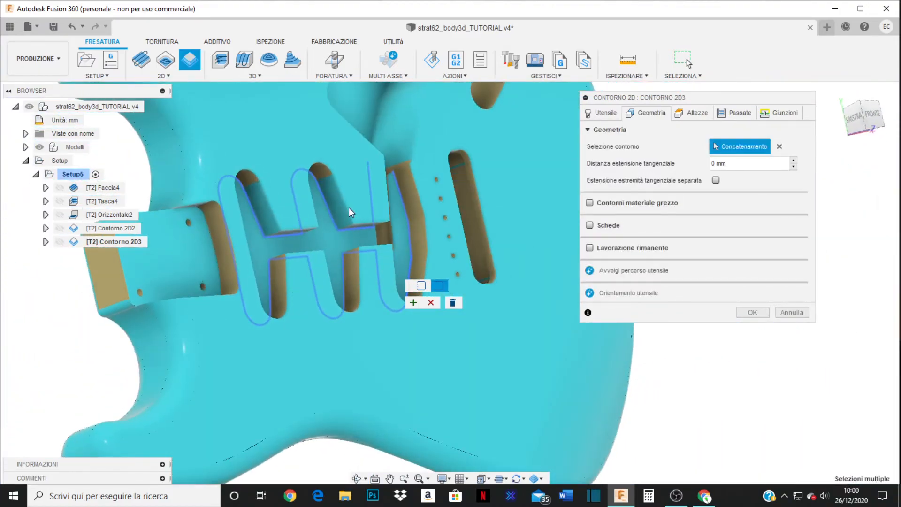
pyautogui.keyDown('shift'); pyautogui.moveTo(351, 209); pyautogui.dragTo(378, 281, button='middle'); pyautogui.keyUp('shift')
pyautogui.moveTo(737, 163); pyautogui.dragTo(686, 164)
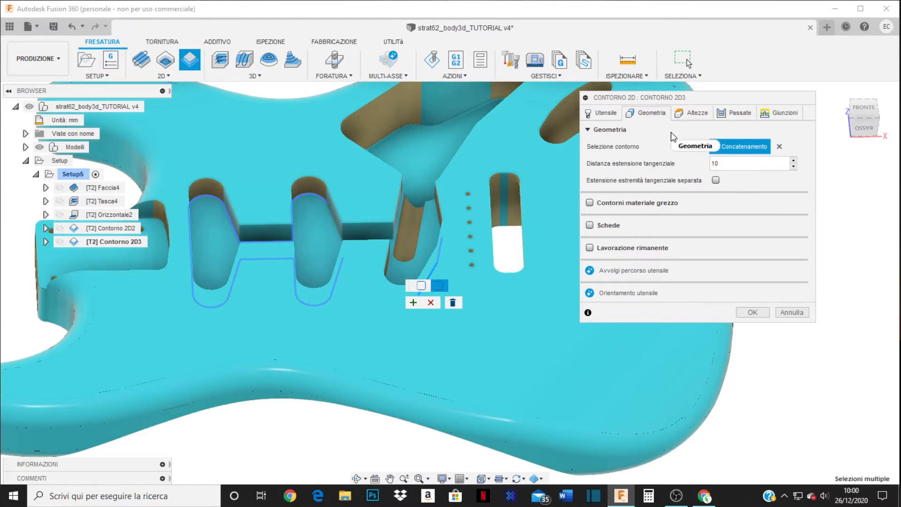
# - Enable stock to leave with 0 mm radial and 0 mm axial allowance, and generate the contour toolpath
pyautogui.click(731, 115)
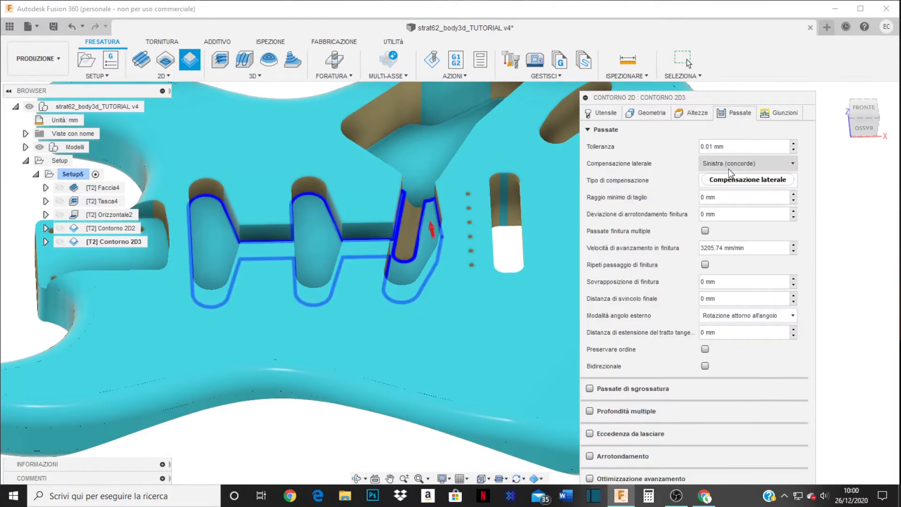
pyautogui.click(588, 130)
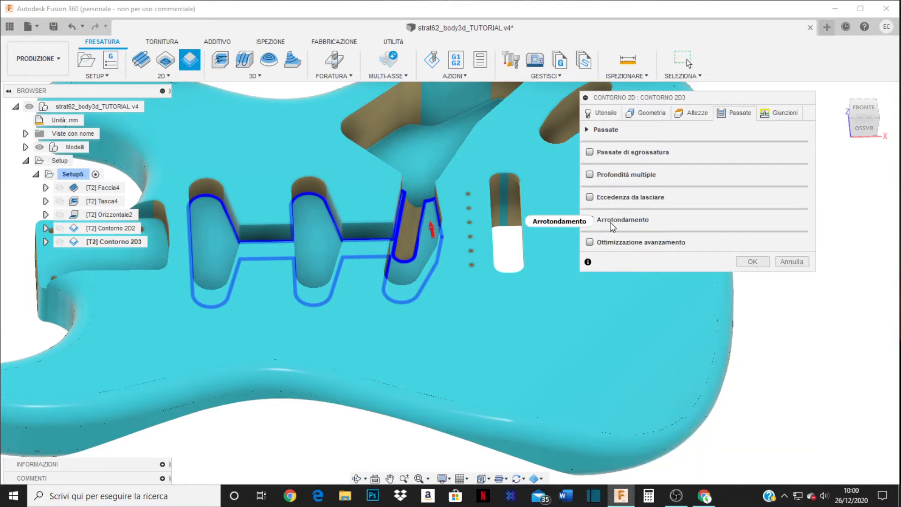
pyautogui.click(589, 198)
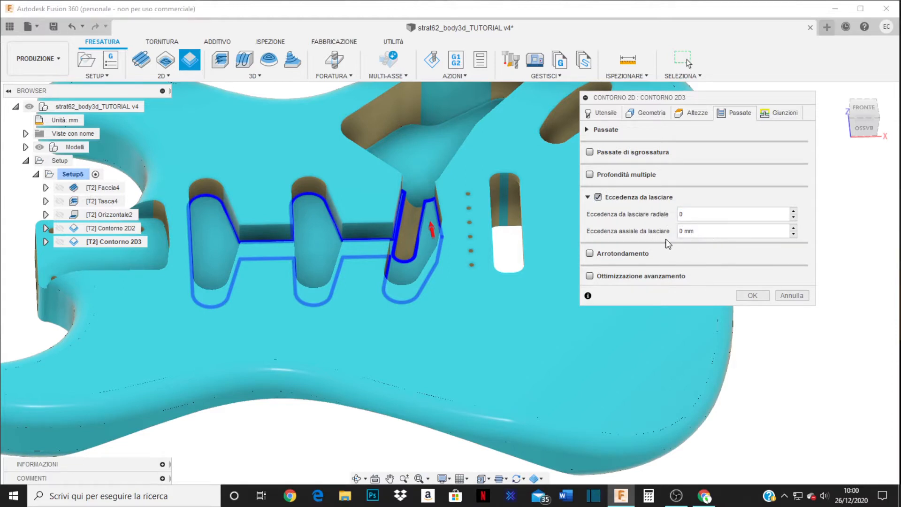
pyautogui.click(750, 295)
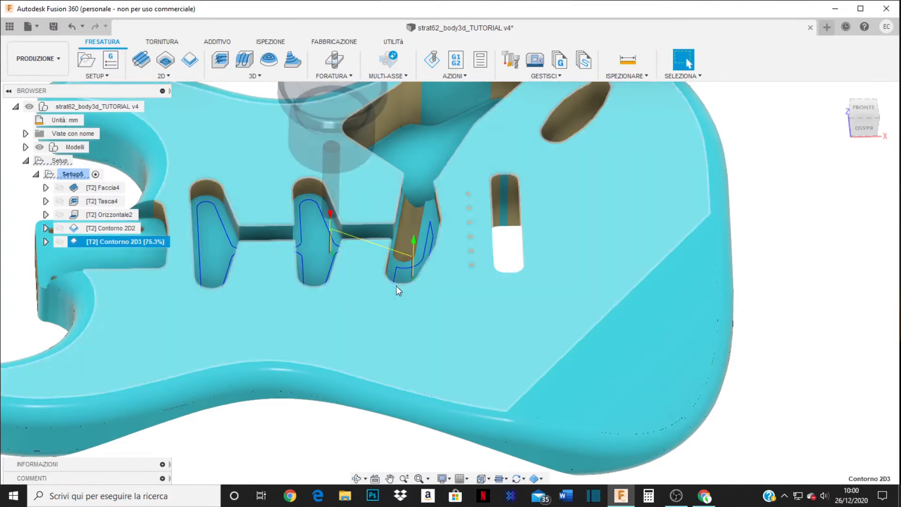
# - Examine the generated Contorno 2D3 toolpath around the pickup cavities and near the wiring channel
pyautogui.keyDown('shift'); pyautogui.moveTo(398, 287); pyautogui.dragTo(427, 287, button='middle'); pyautogui.keyUp('shift')
pyautogui.scroll(-2, 427, 287)
pyautogui.scroll(4, 357, 263)
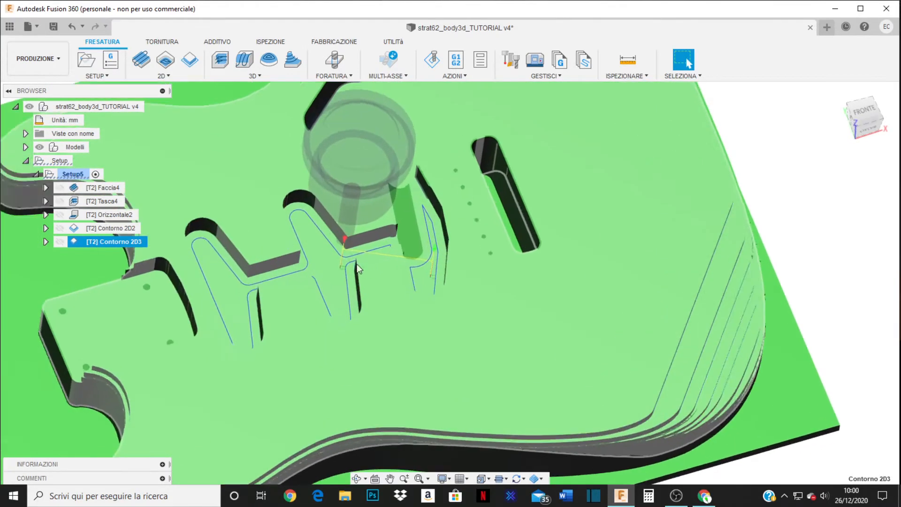
pyautogui.keyDown('shift'); pyautogui.moveTo(365, 294); pyautogui.dragTo(435, 208, button='middle'); pyautogui.keyUp('shift')
pyautogui.scroll(3, 439, 218)
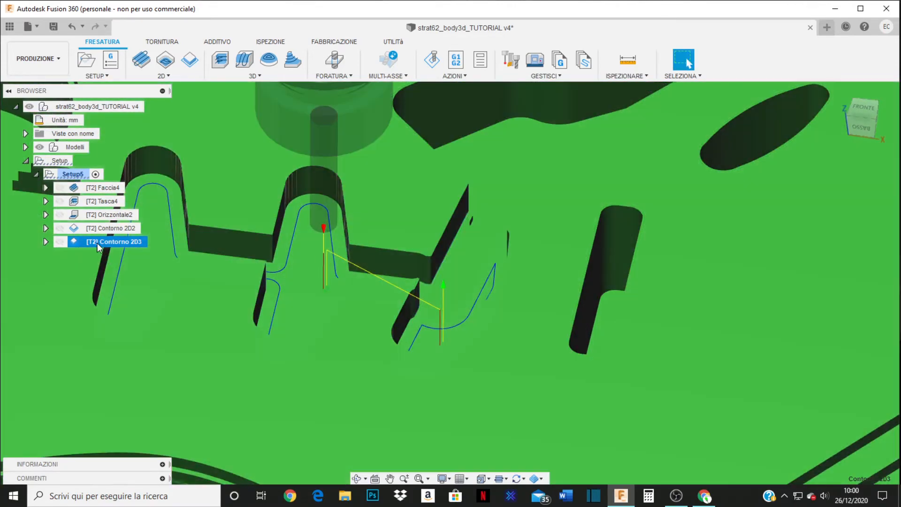
# - Clear the Contorno 2D3 operation's contour selection and start an open chain at the middle pickup cavity's rounded end
pyautogui.doubleClick(75, 239)
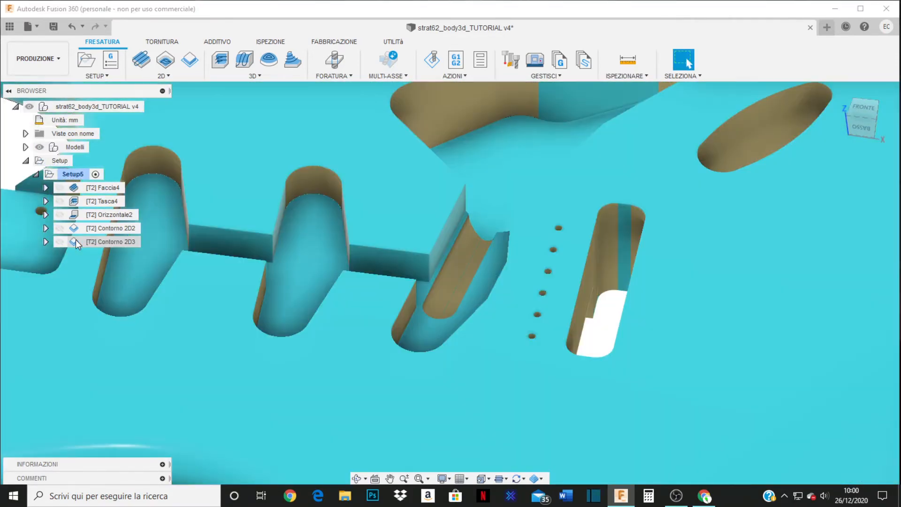
pyautogui.click(647, 112)
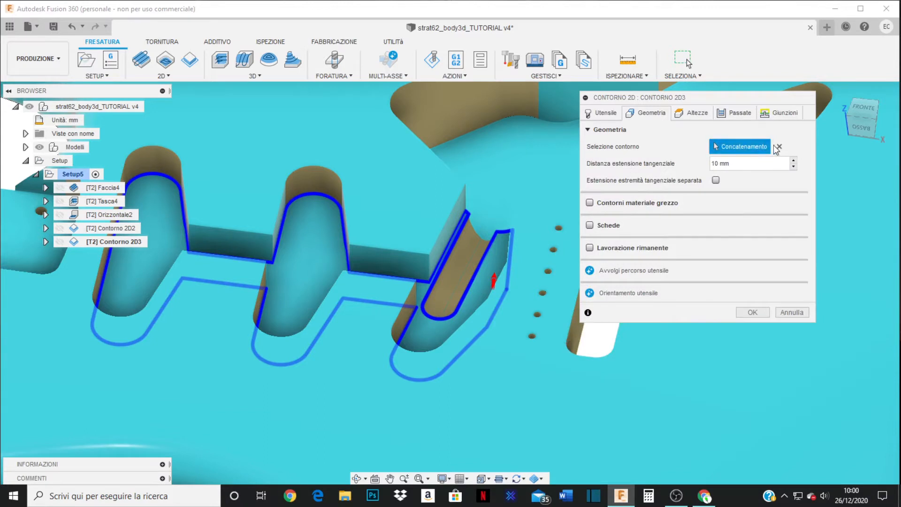
pyautogui.click(778, 146)
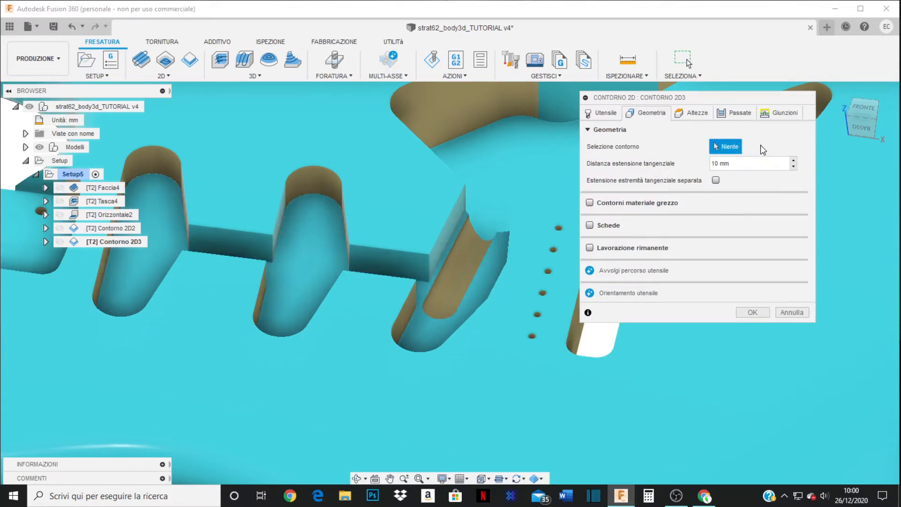
pyautogui.click(316, 193)
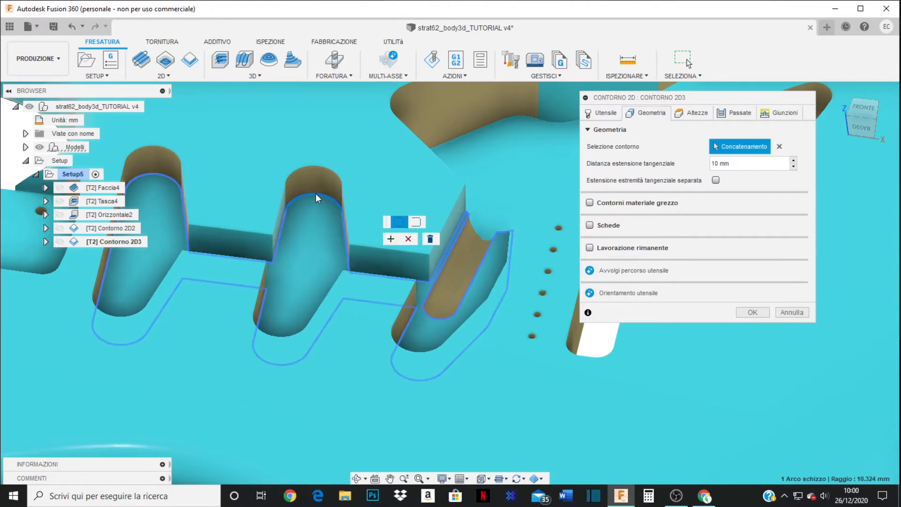
pyautogui.click(417, 222)
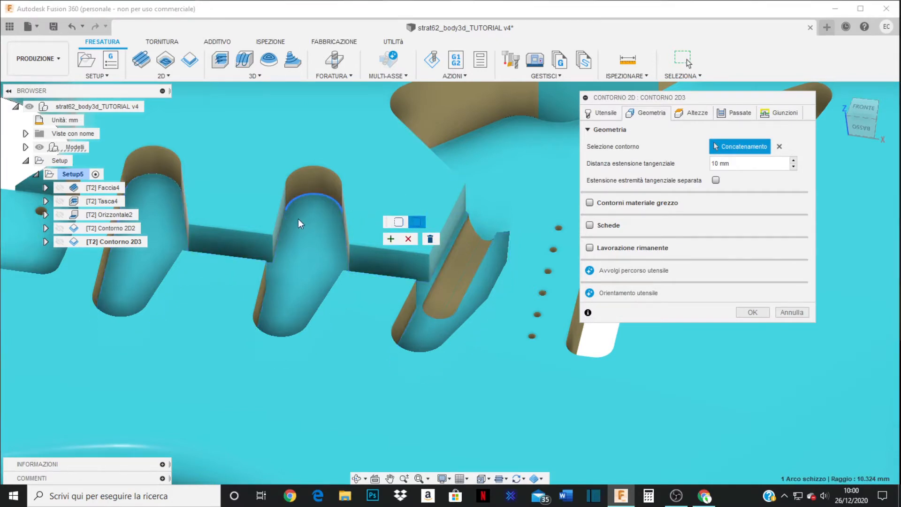
# - Extend the open chain along the middle pickup cavity's walls and the wall edge beside the wiring channel
pyautogui.keyDown('shift'); pyautogui.moveTo(287, 234); pyautogui.dragTo(306, 227, button='middle'); pyautogui.keyUp('shift')
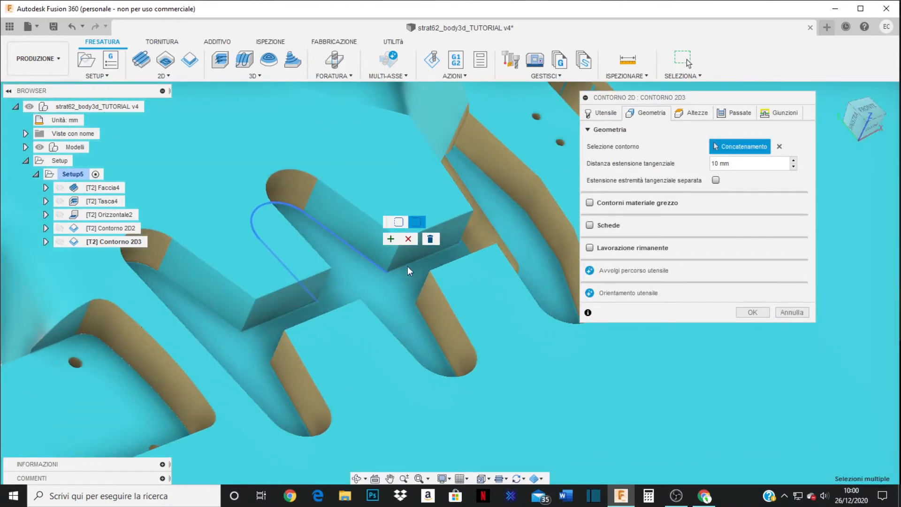
pyautogui.keyDown('shift'); pyautogui.moveTo(454, 280); pyautogui.dragTo(380, 272, button='middle'); pyautogui.keyUp('shift')
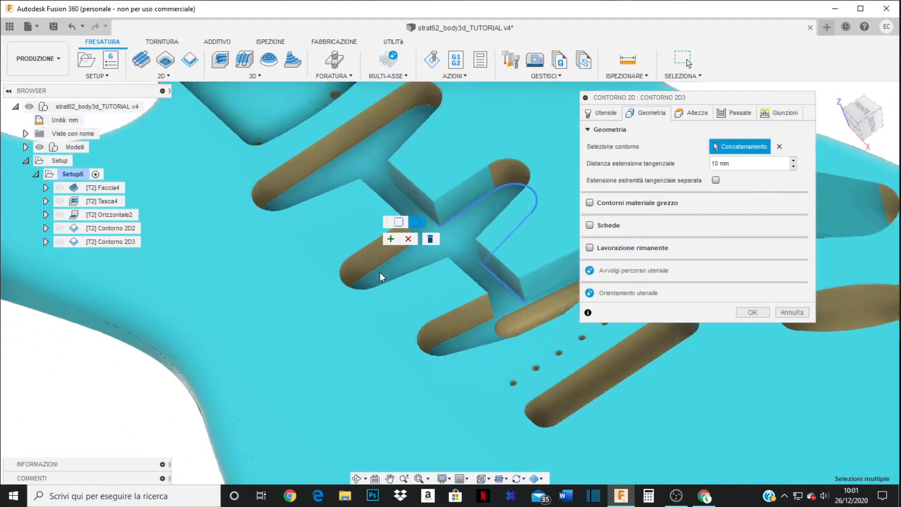
pyautogui.scroll(-3, 488, 280)
pyautogui.scroll(10, 509, 280)
pyautogui.scroll(1, 422, 334)
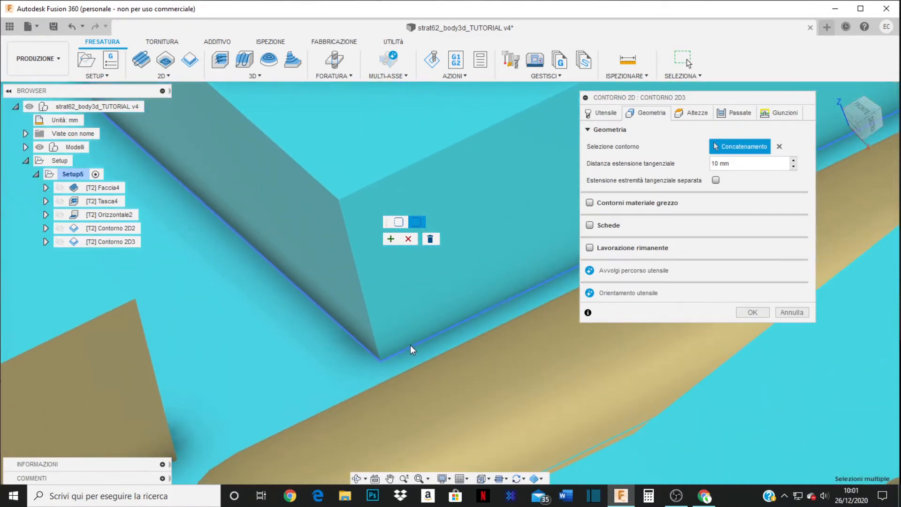
pyautogui.click(410, 346)
pyautogui.scroll(-5, 421, 339)
pyautogui.keyDown('shift'); pyautogui.moveTo(421, 317); pyautogui.dragTo(334, 360, button='middle'); pyautogui.keyUp('shift')
pyautogui.scroll(3, 343, 346)
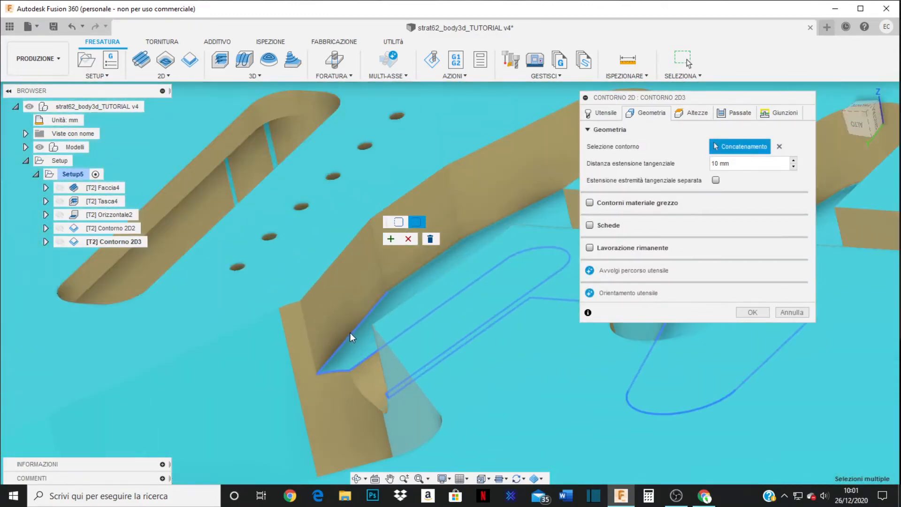
pyautogui.keyDown('shift'); pyautogui.moveTo(379, 313); pyautogui.dragTo(404, 285, button='middle'); pyautogui.keyUp('shift')
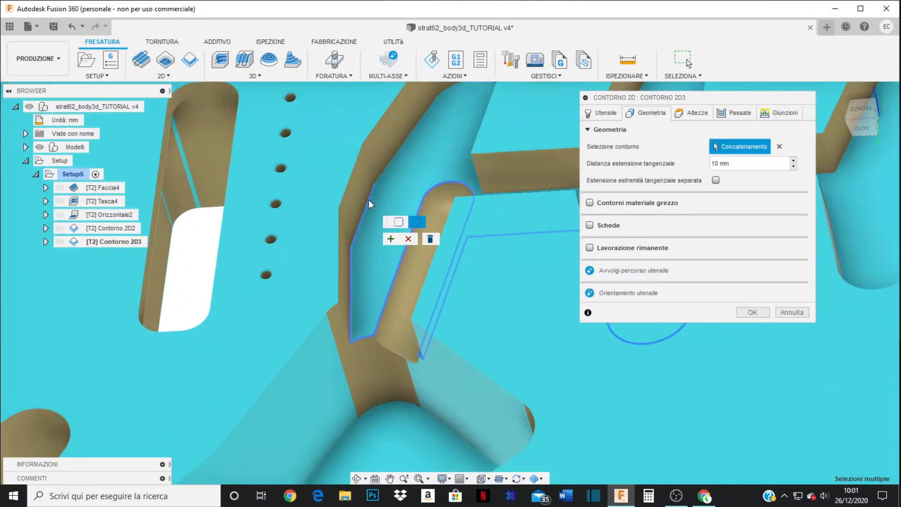
pyautogui.keyDown('shift'); pyautogui.moveTo(434, 312); pyautogui.dragTo(486, 300, button='middle'); pyautogui.keyUp('shift')
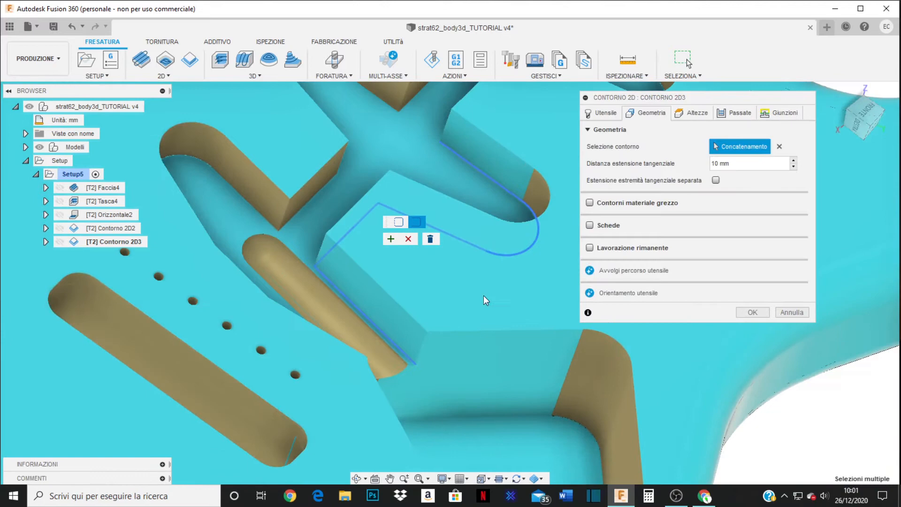
# - Add the remaining pickup cavity walls through the bridge pickup's angled edge, leaving the chain open at the wiring channel, and accept it
pyautogui.click(332, 191)
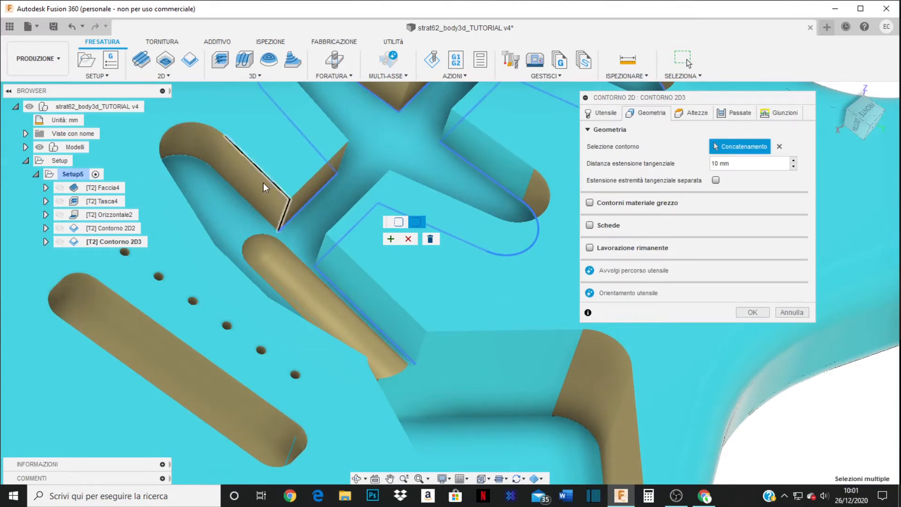
pyautogui.click(205, 163)
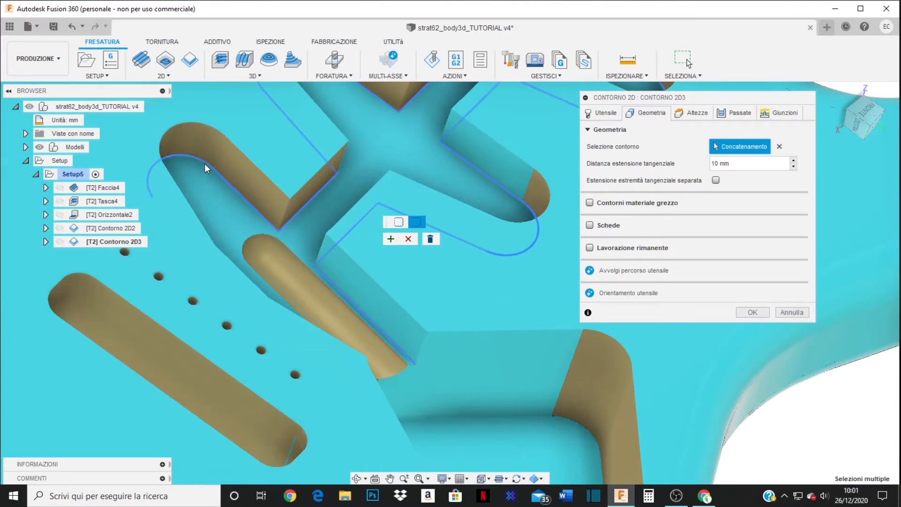
pyautogui.keyDown('shift'); pyautogui.moveTo(378, 327); pyautogui.dragTo(376, 237, button='middle'); pyautogui.keyUp('shift')
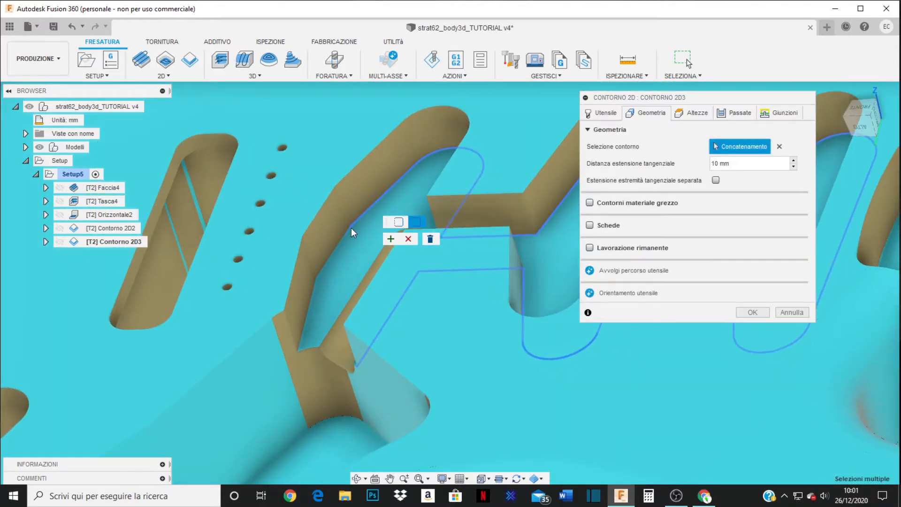
pyautogui.click(310, 277)
pyautogui.keyDown('shift'); pyautogui.moveTo(322, 316); pyautogui.dragTo(440, 334, button='middle'); pyautogui.keyUp('shift')
pyautogui.scroll(-3, 449, 318)
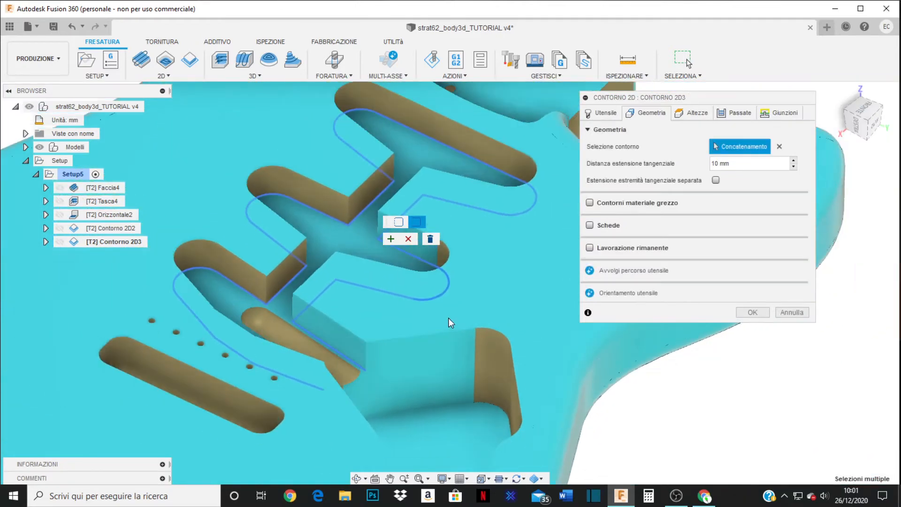
pyautogui.scroll(6, 319, 336)
pyautogui.keyDown('shift'); pyautogui.moveTo(322, 356); pyautogui.dragTo(354, 300, button='middle'); pyautogui.keyUp('shift')
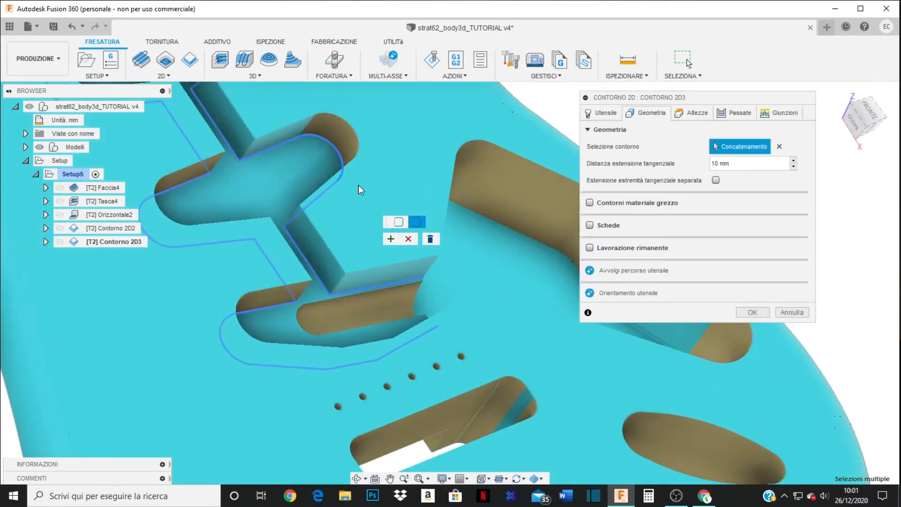
pyautogui.click(390, 239)
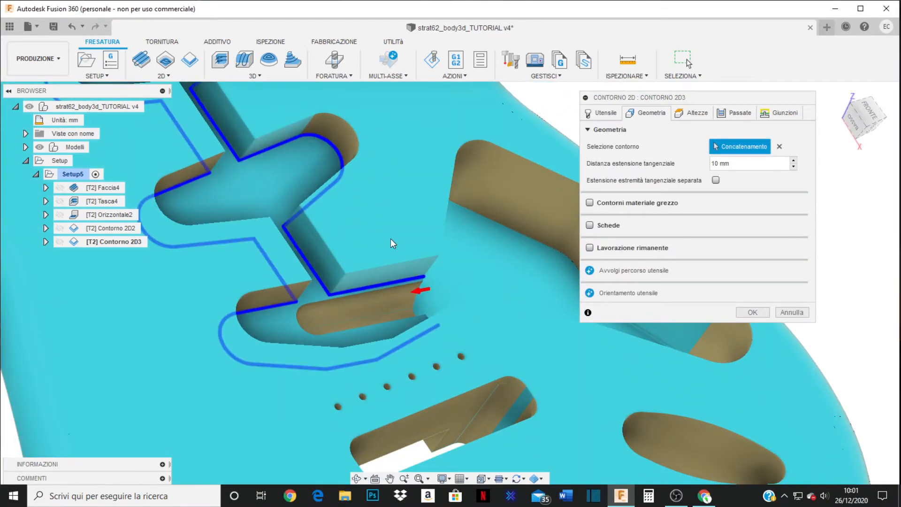
# - Check the pickup contour's passes settings and regenerate the toolpath with 0 mm radial and 0 mm axial stock to leave
pyautogui.keyDown('shift'); pyautogui.moveTo(408, 222); pyautogui.dragTo(315, 237, button='middle'); pyautogui.keyUp('shift')
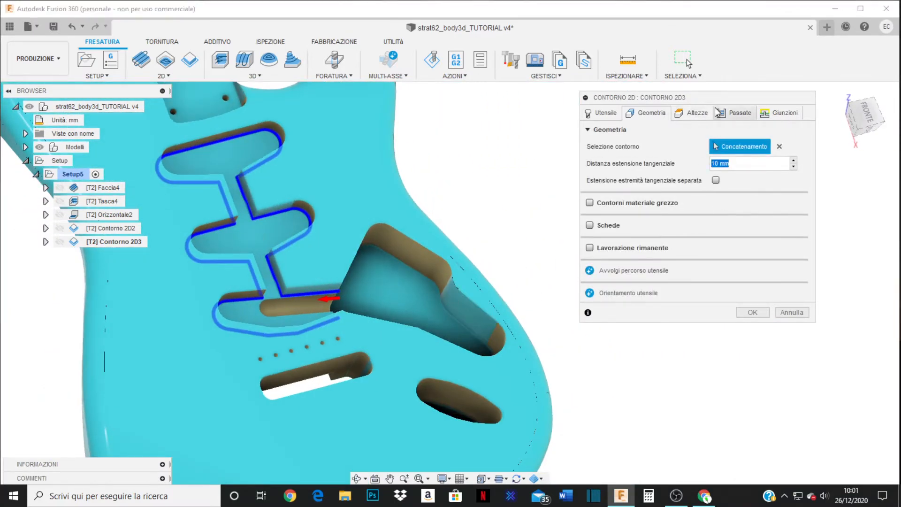
pyautogui.click(738, 113)
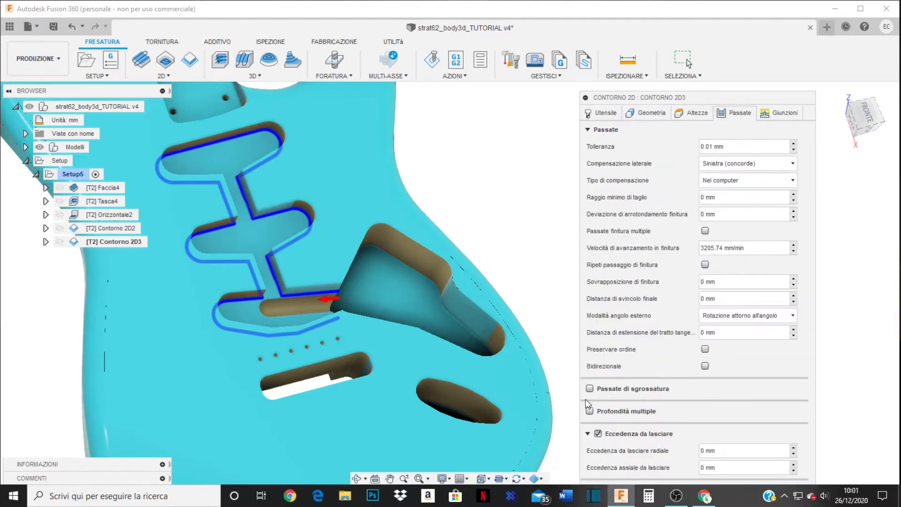
pyautogui.click(591, 131)
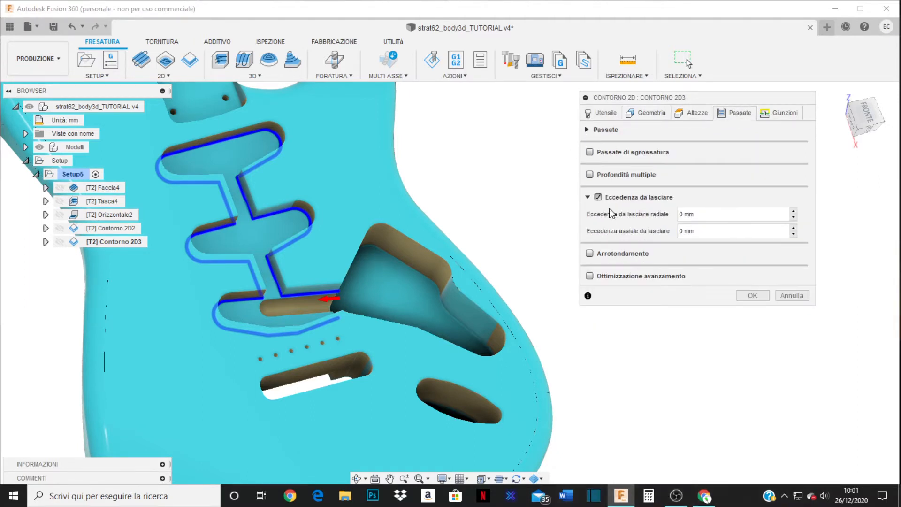
pyautogui.click(752, 295)
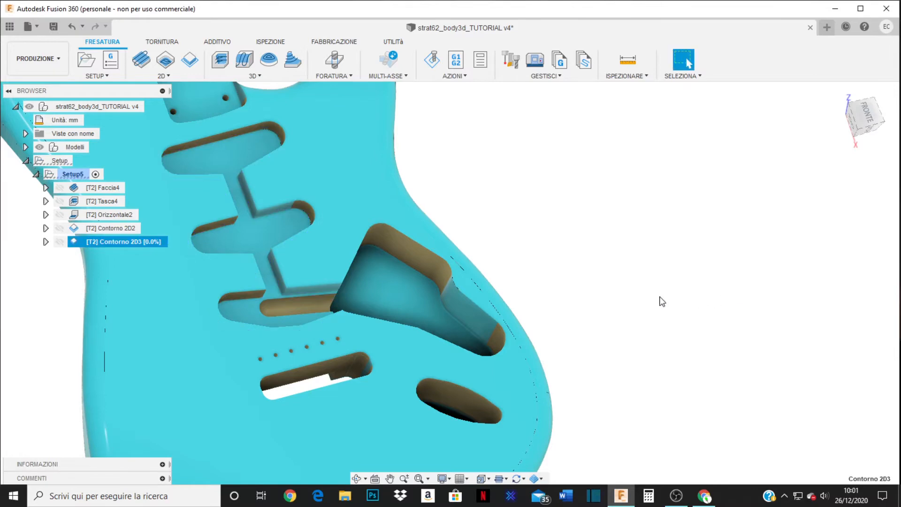
# - Inspect the regenerated Contorno 2D3 toolpath around the pickup cavities and run its machining simulation
pyautogui.keyDown('shift'); pyautogui.moveTo(615, 288); pyautogui.dragTo(684, 224, button='middle'); pyautogui.keyUp('shift')
pyautogui.scroll(-5, 685, 223)
pyautogui.scroll(5, 553, 414)
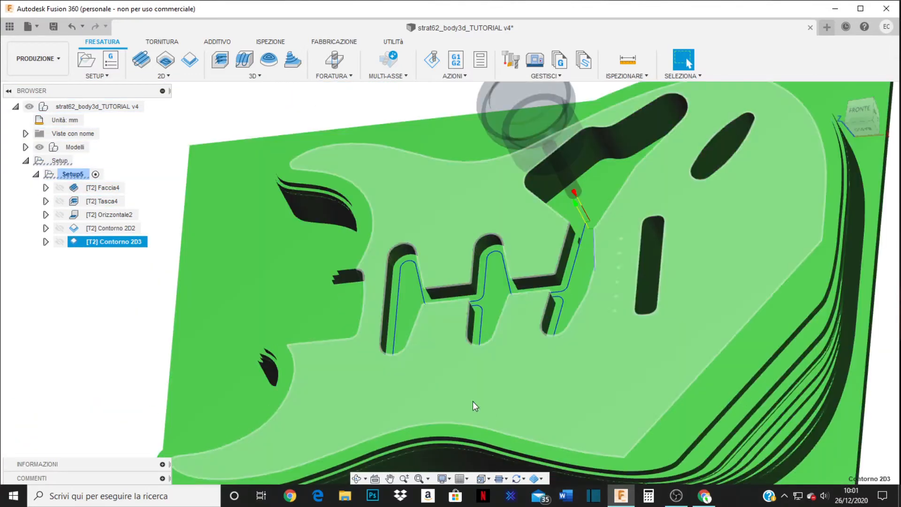
pyautogui.keyDown('shift'); pyautogui.moveTo(473, 403); pyautogui.dragTo(432, 298, button='middle'); pyautogui.keyUp('shift')
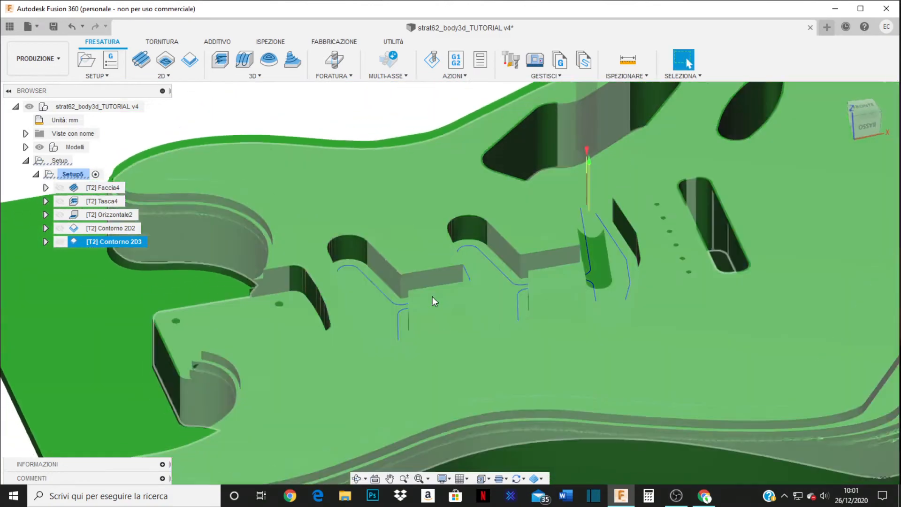
pyautogui.scroll(-3, 433, 298)
pyautogui.scroll(2, 587, 290)
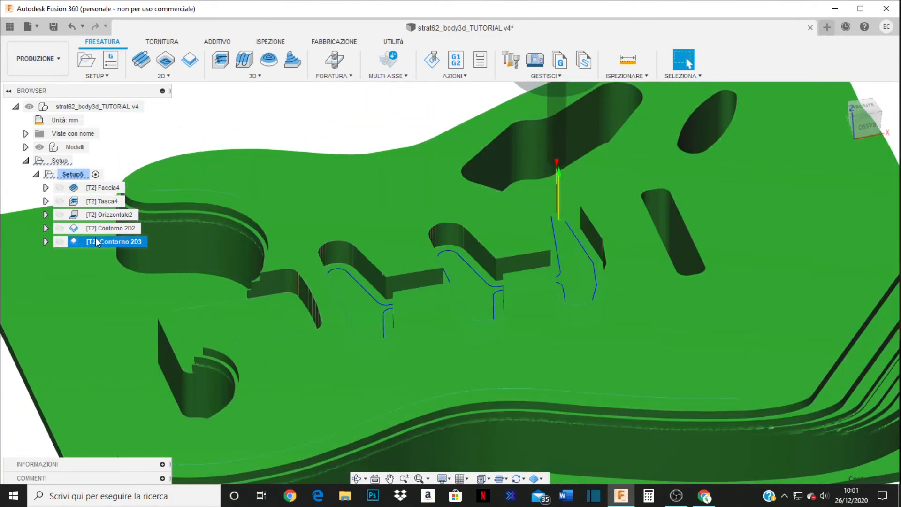
pyautogui.rightClick(96, 242)
pyautogui.click(123, 78)
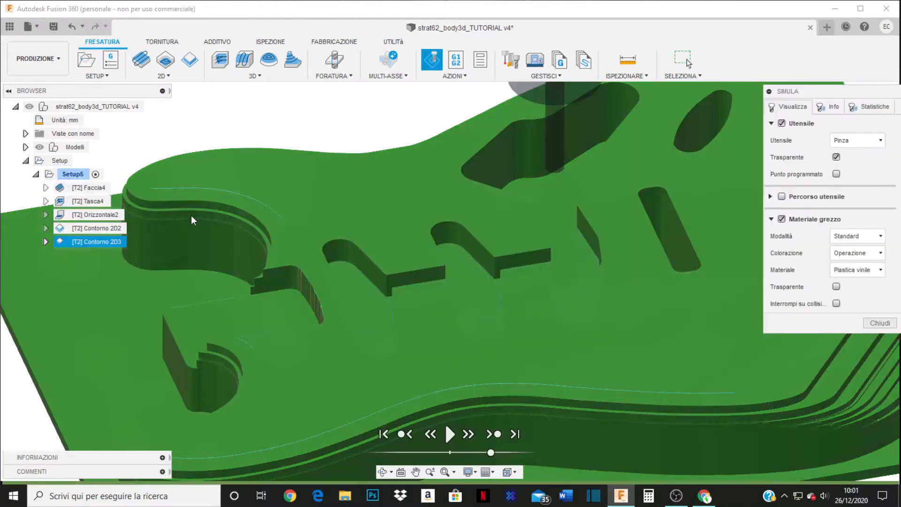
pyautogui.click(449, 436)
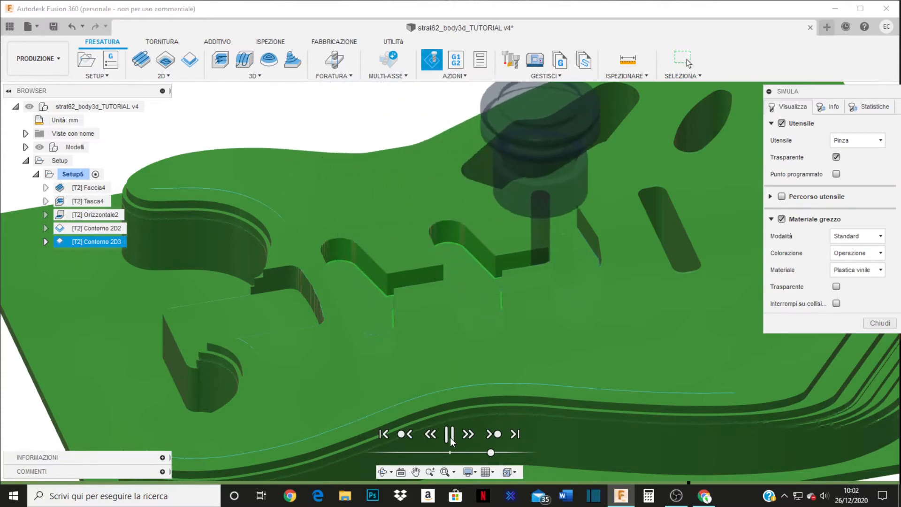
pyautogui.click(451, 436)
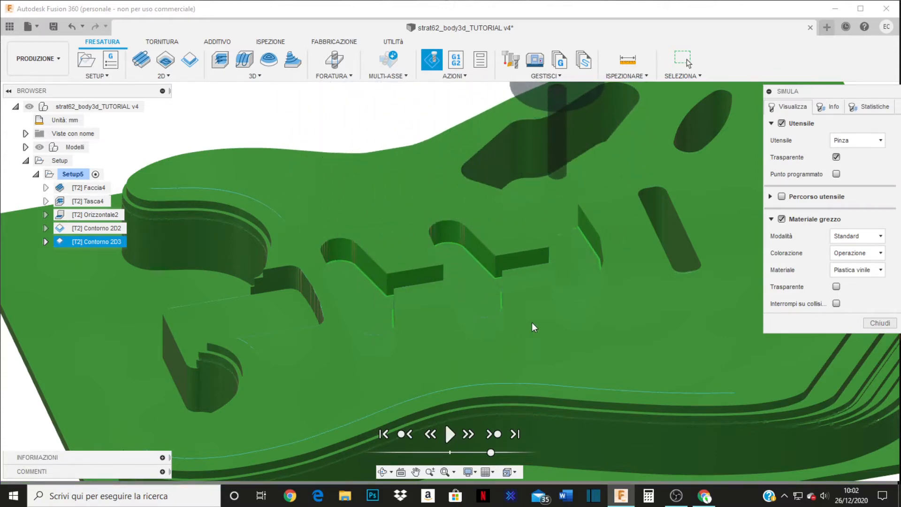
# - Examine the simulated cut where the bridge pickup cavity meets the wiring channel, and close the simulation
pyautogui.keyDown('shift'); pyautogui.moveTo(531, 322); pyautogui.dragTo(549, 212, button='middle'); pyautogui.keyUp('shift')
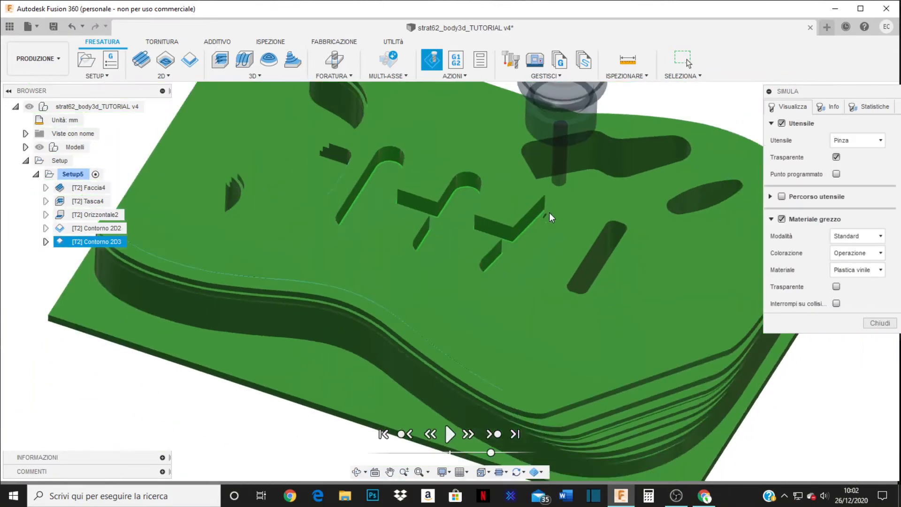
pyautogui.scroll(10, 548, 213)
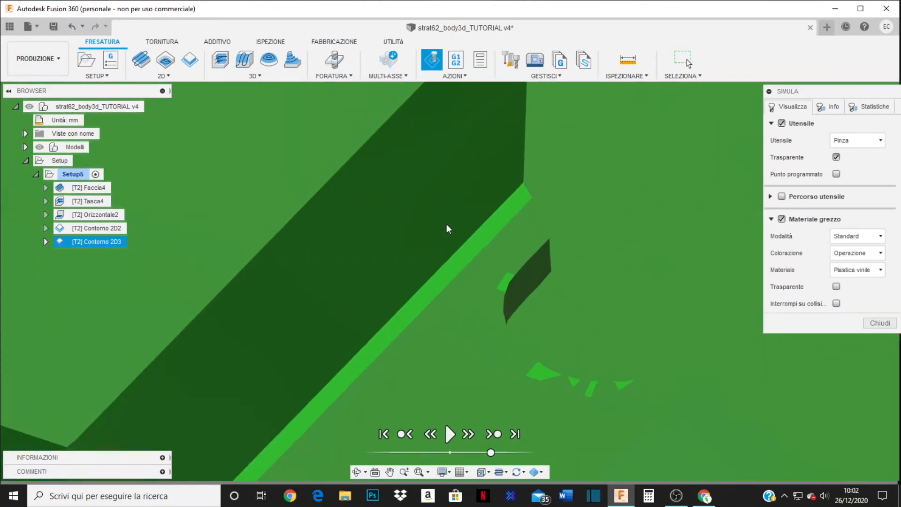
pyautogui.keyDown('shift'); pyautogui.moveTo(446, 224); pyautogui.dragTo(559, 303, button='middle'); pyautogui.keyUp('shift')
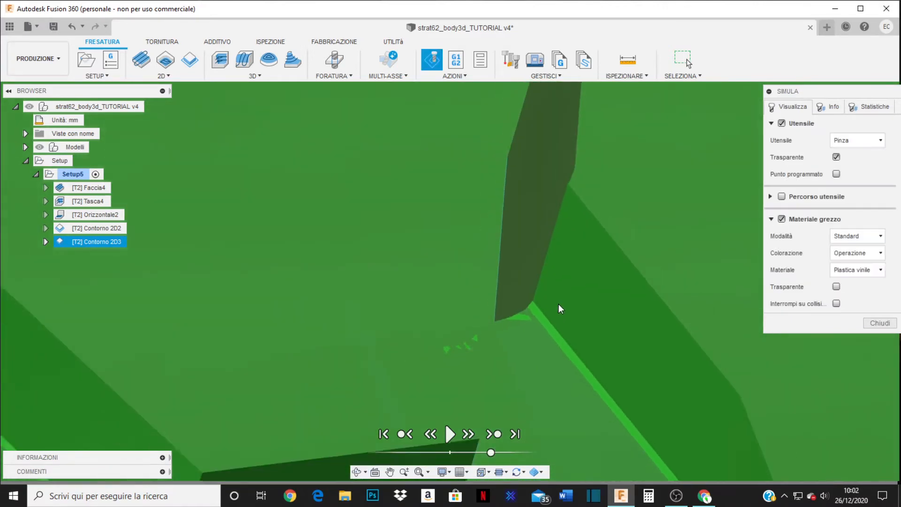
pyautogui.scroll(-10, 559, 303)
pyautogui.keyDown('shift'); pyautogui.moveTo(498, 292); pyautogui.dragTo(468, 302, button='middle'); pyautogui.keyUp('shift')
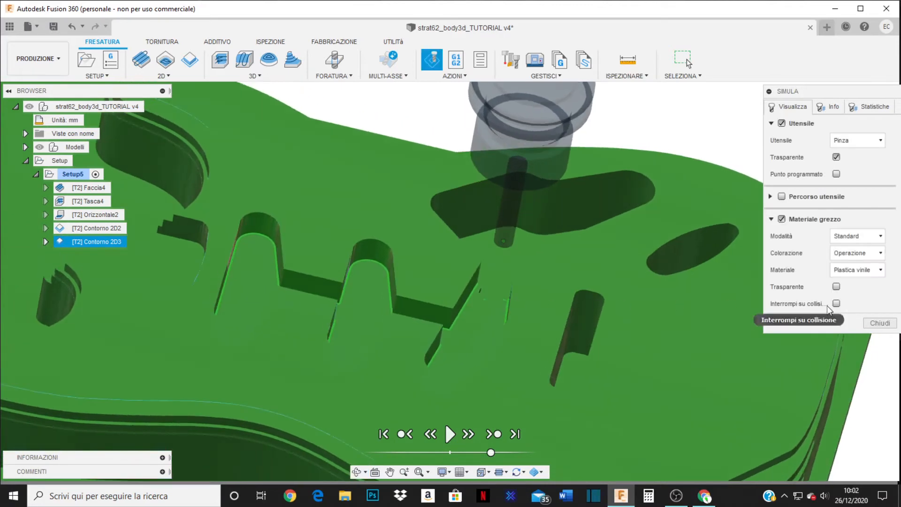
pyautogui.click(880, 323)
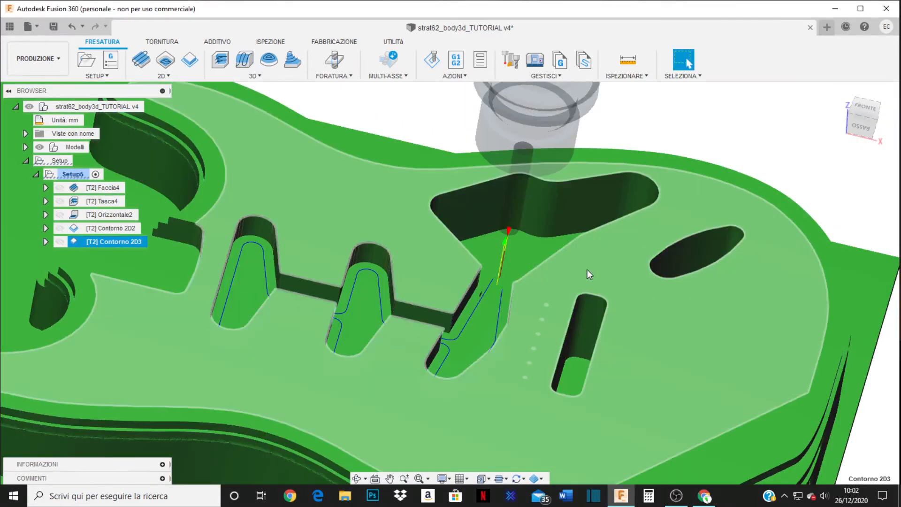
# - Create a new 2D contour toolpath and select the closed floor edge of the large control cavity as its contour
pyautogui.scroll(-5, 587, 269)
pyautogui.keyDown('shift'); pyautogui.moveTo(585, 269); pyautogui.dragTo(556, 287, button='middle'); pyautogui.keyUp('shift')
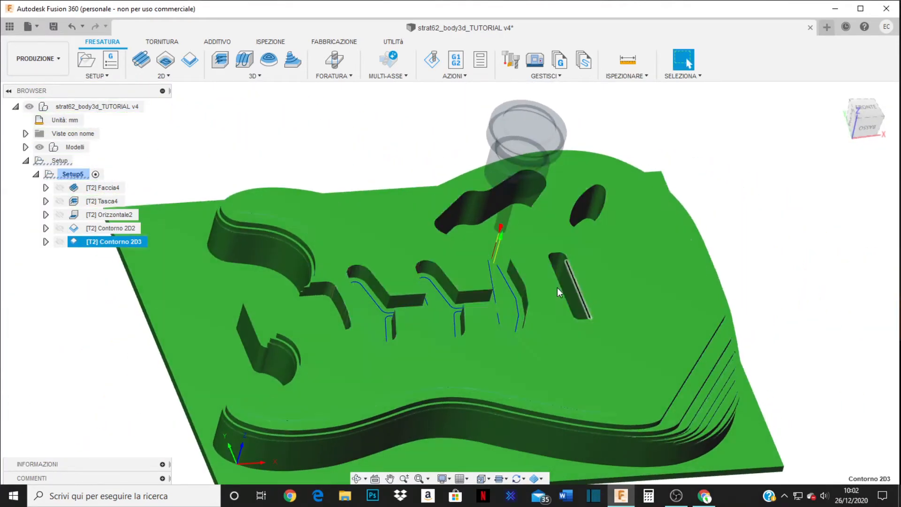
pyautogui.click(164, 75)
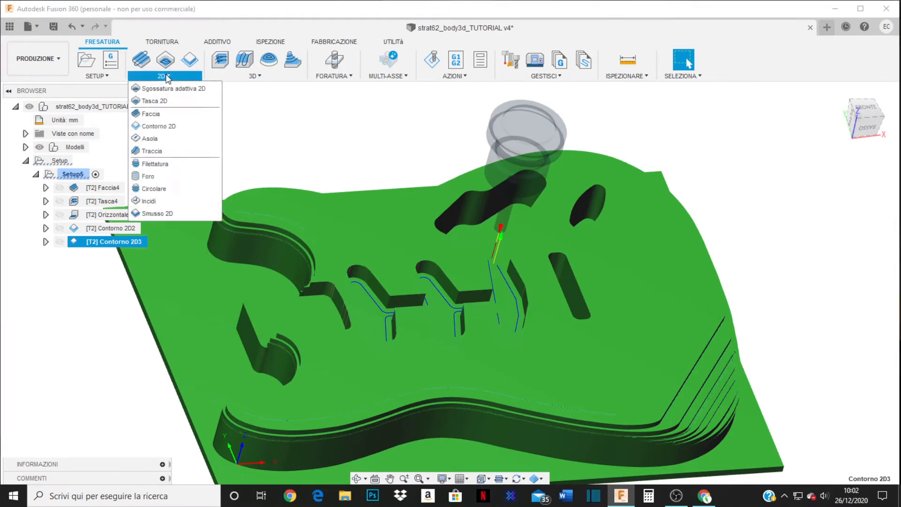
pyautogui.click(162, 123)
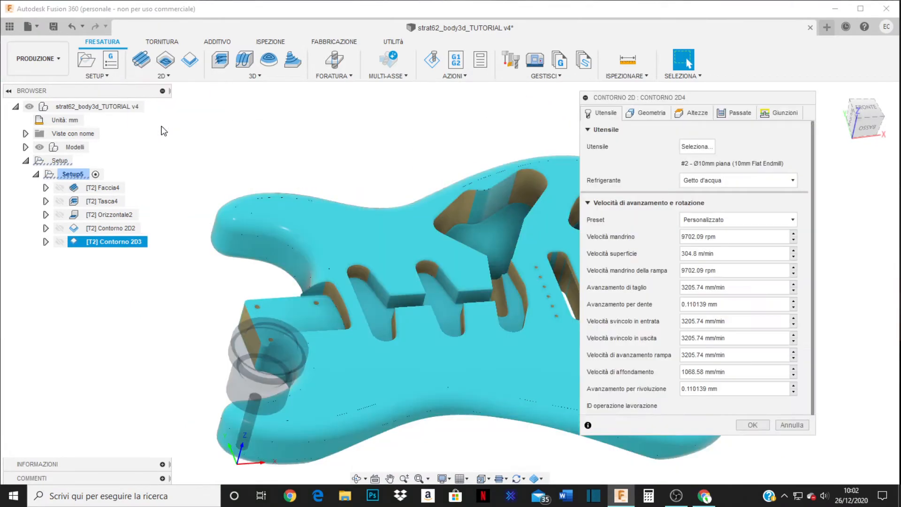
pyautogui.click(640, 118)
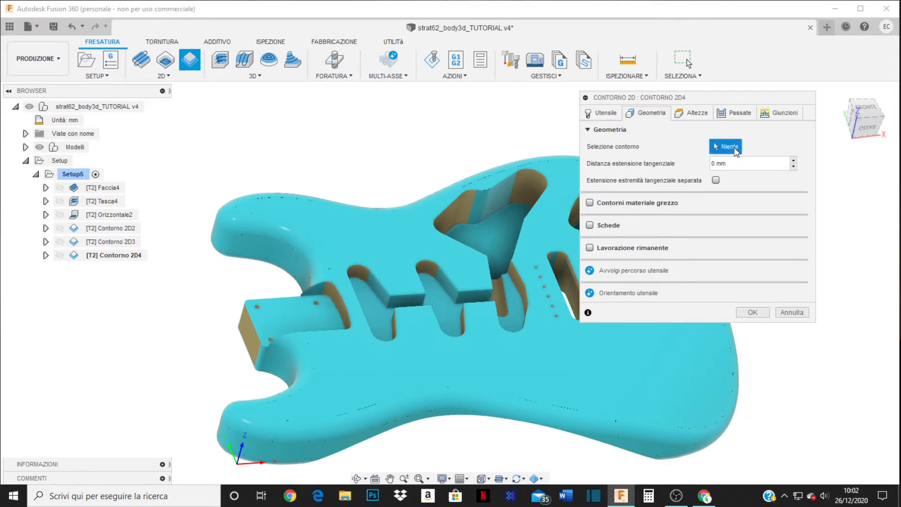
pyautogui.click(494, 217)
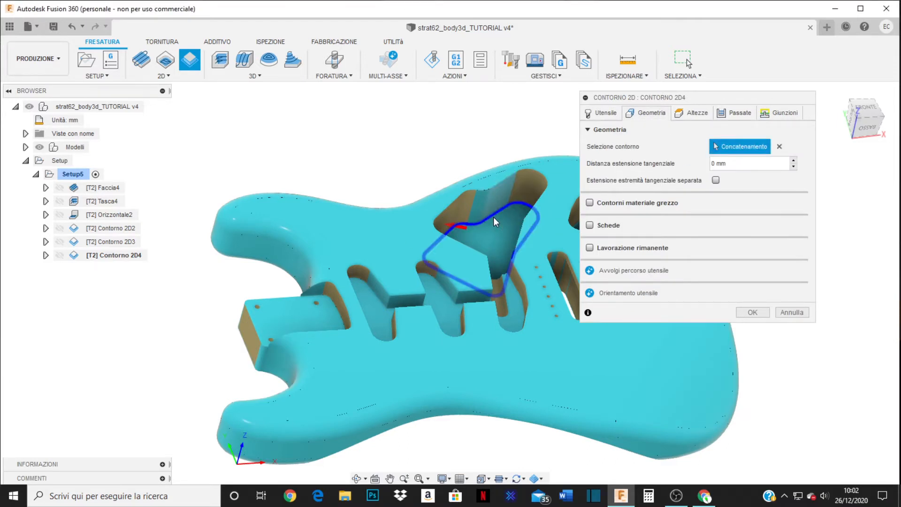
pyautogui.click(738, 165)
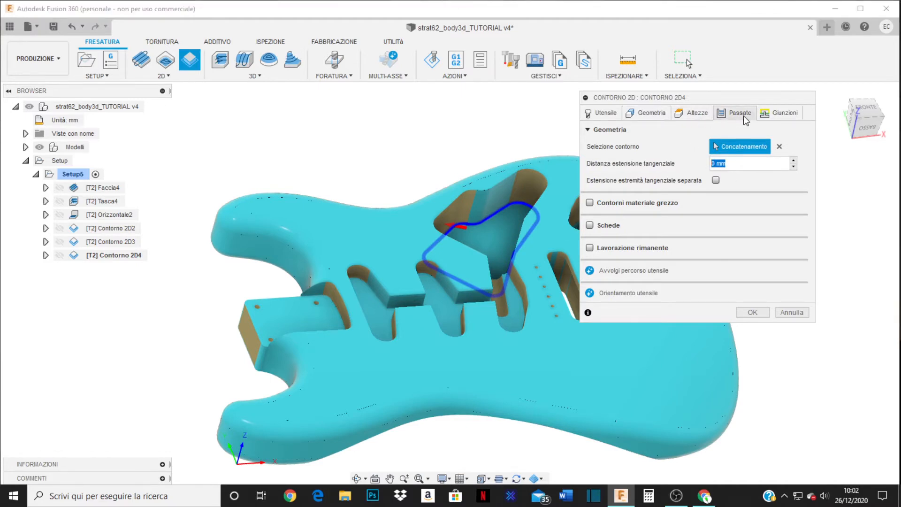
# - Enable stock to leave for the control cavity contour, with 0 mm radial and 0 mm axial stock
pyautogui.click(741, 113)
pyautogui.click(588, 131)
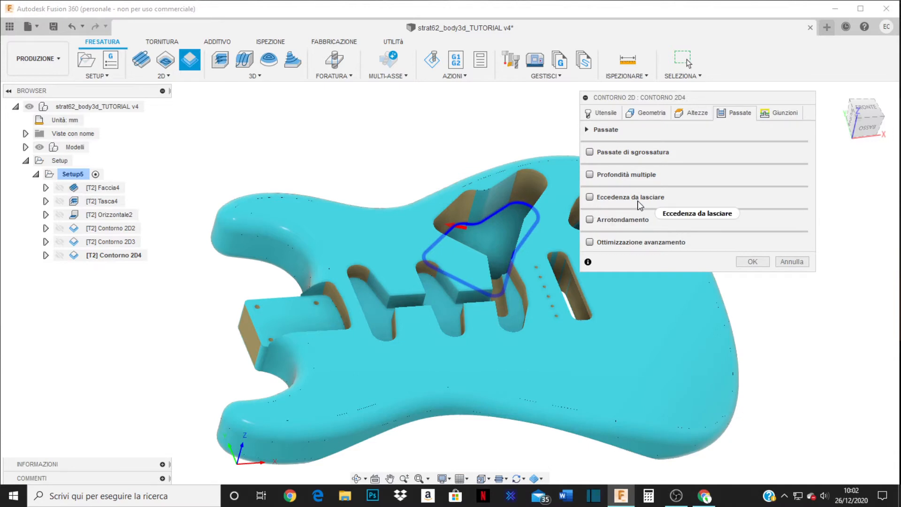
pyautogui.click(590, 197)
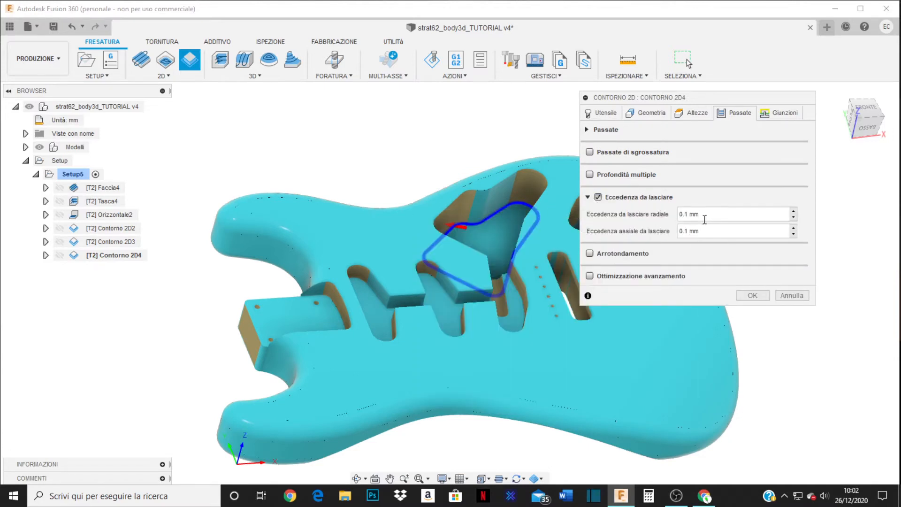
pyautogui.moveTo(705, 219); pyautogui.dragTo(673, 216)
pyautogui.click(598, 198)
# - Enable multiple depths with a 10 mm maximum roughing stepdown and 10 finishing stepdowns, and generate the control cavity contour
pyautogui.click(599, 175)
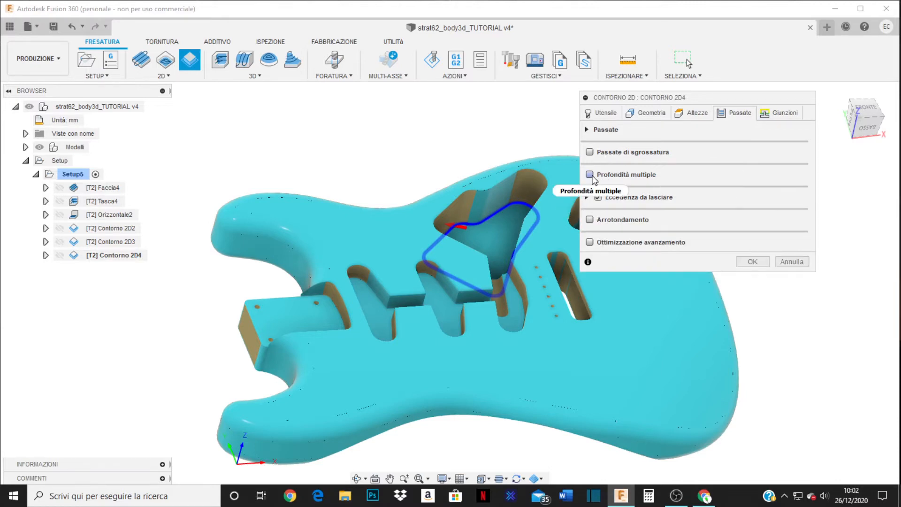
pyautogui.click(588, 174)
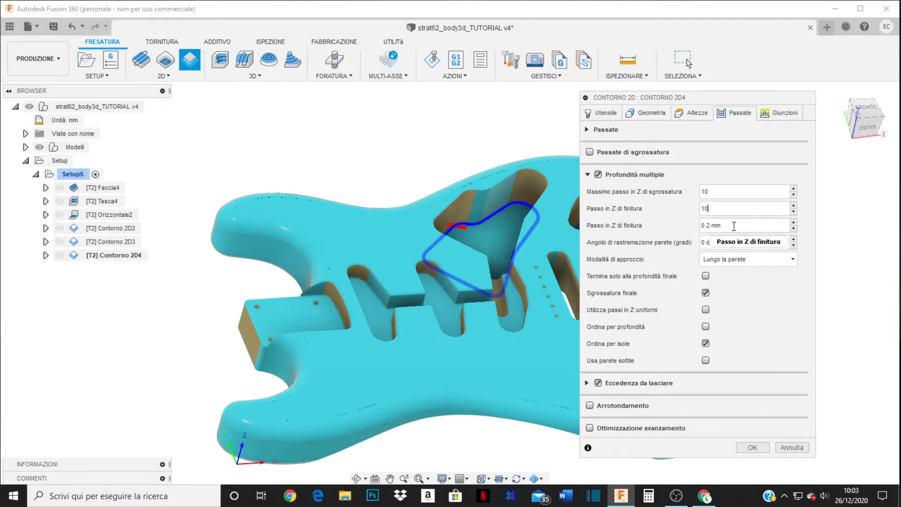
pyautogui.click(752, 447)
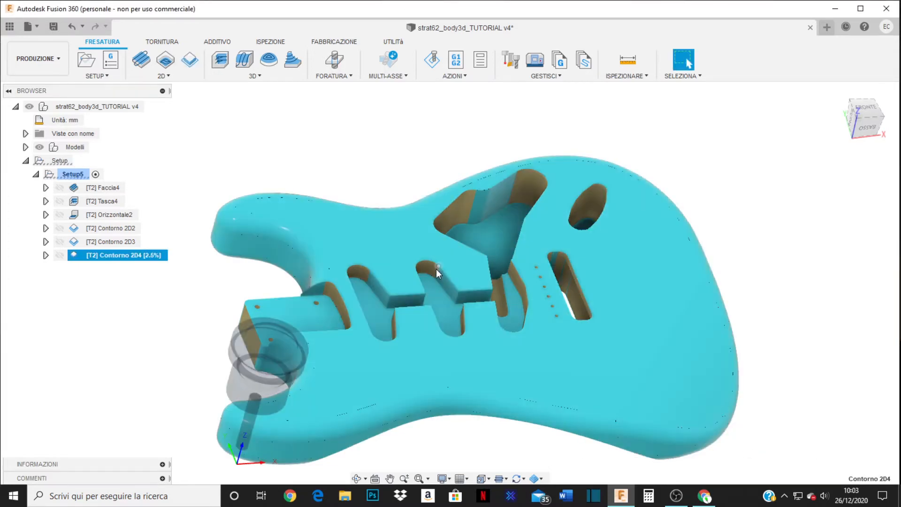
# - Examine the spacing of the finishing passes near the control cavity floor and the toolpath along its walls
pyautogui.scroll(10, 498, 259)
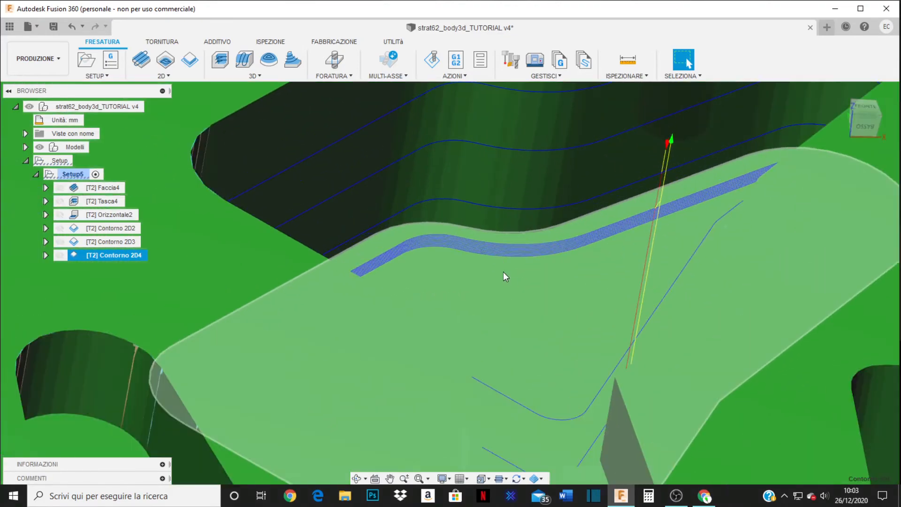
pyautogui.keyDown('shift'); pyautogui.moveTo(503, 273); pyautogui.dragTo(356, 204, button='middle'); pyautogui.keyUp('shift')
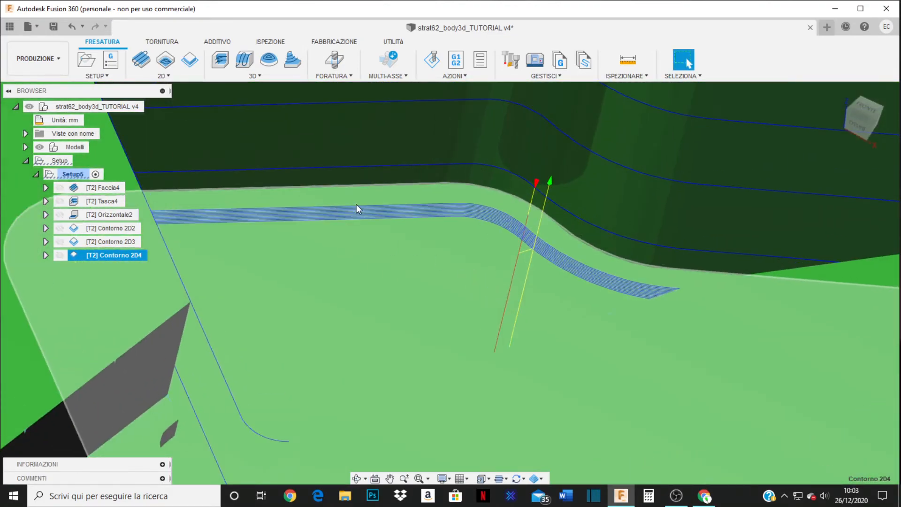
pyautogui.scroll(5, 381, 214)
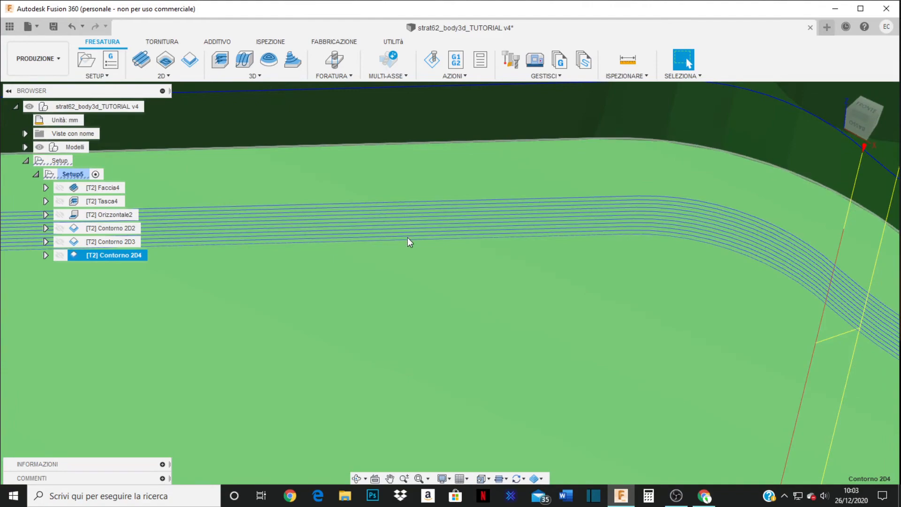
pyautogui.scroll(5, 413, 229)
pyautogui.scroll(-4, 413, 230)
pyautogui.scroll(-5, 413, 230)
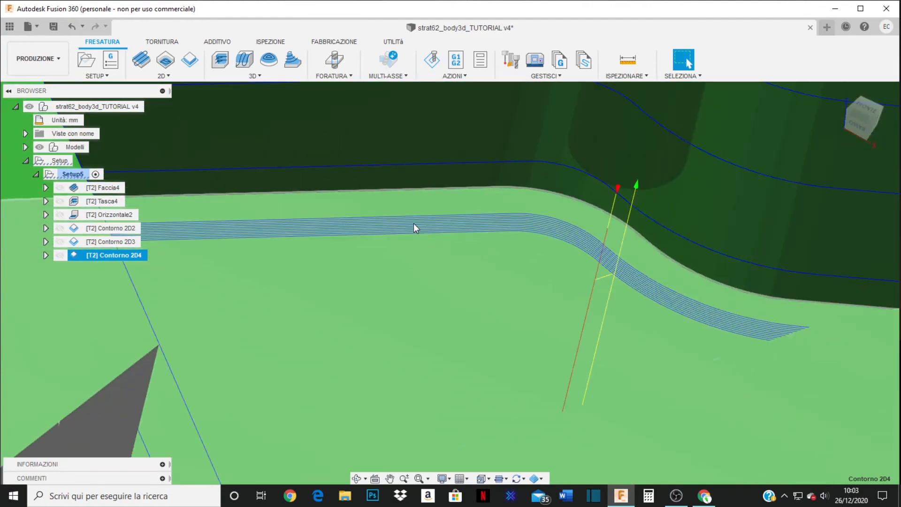
pyautogui.keyDown('shift'); pyautogui.moveTo(413, 220); pyautogui.dragTo(480, 337, button='middle'); pyautogui.keyUp('shift')
pyautogui.keyDown('shift'); pyautogui.moveTo(409, 280); pyautogui.dragTo(369, 236, button='middle'); pyautogui.keyUp('shift')
pyautogui.scroll(-3, 526, 286)
pyautogui.keyDown('shift'); pyautogui.moveTo(706, 278); pyautogui.dragTo(624, 216, button='middle'); pyautogui.keyUp('shift')
pyautogui.scroll(-3, 669, 254)
pyautogui.scroll(5, 534, 326)
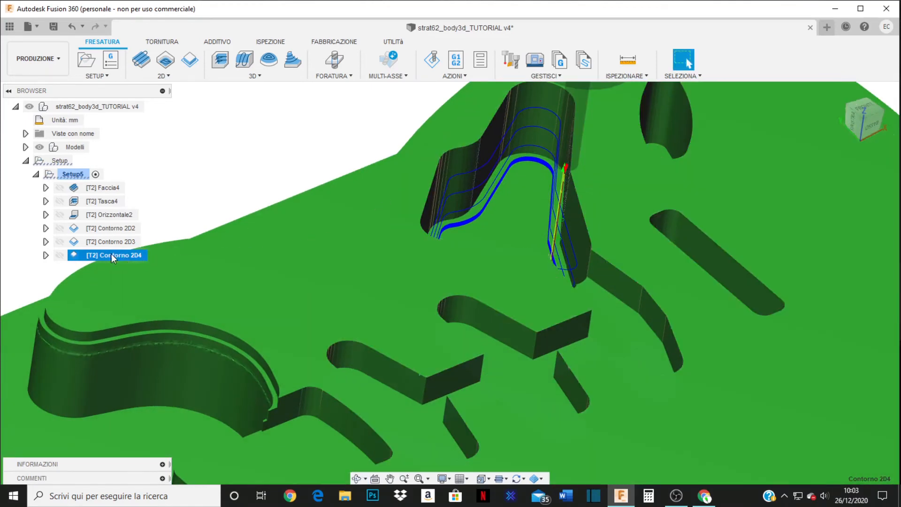
# - Edit the Contorno 2D4 multiple depths by changing the finishing stepdown, and regenerate the toolpath
pyautogui.doubleClick(72, 256)
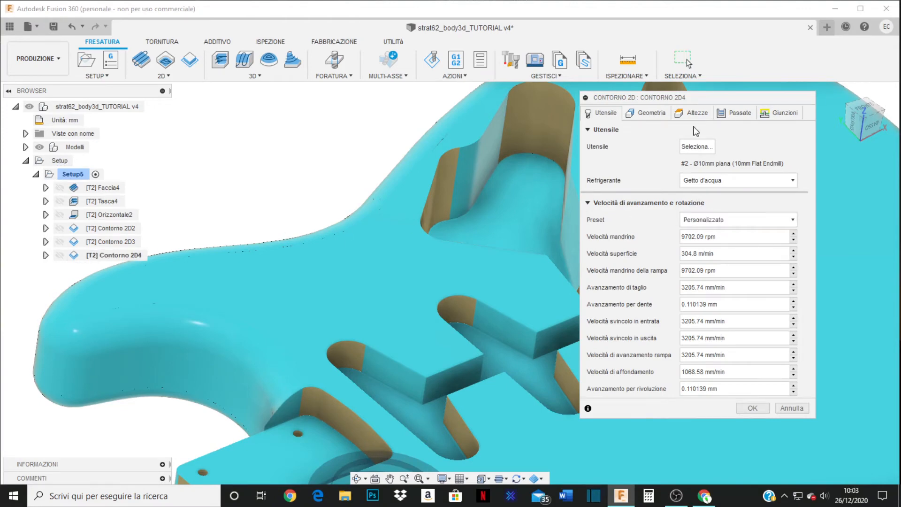
pyautogui.click(730, 113)
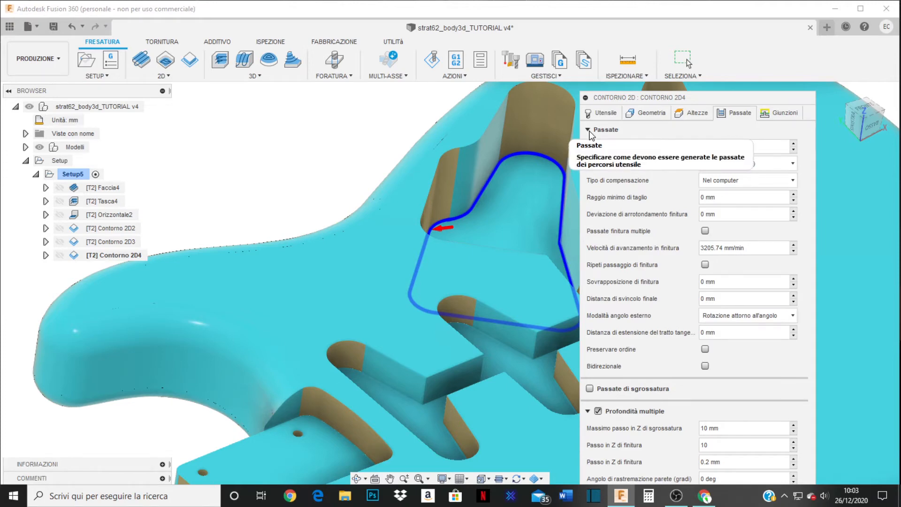
pyautogui.click(589, 131)
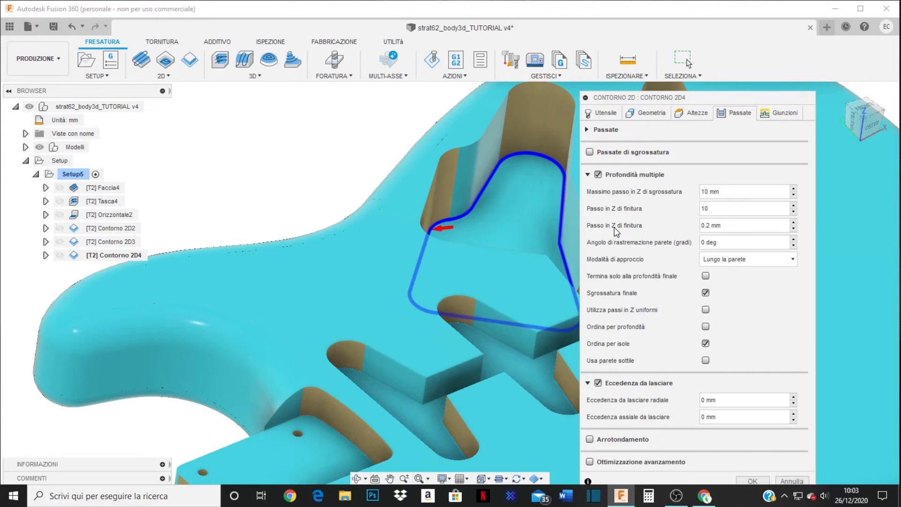
pyautogui.click(738, 225)
pyautogui.click(750, 481)
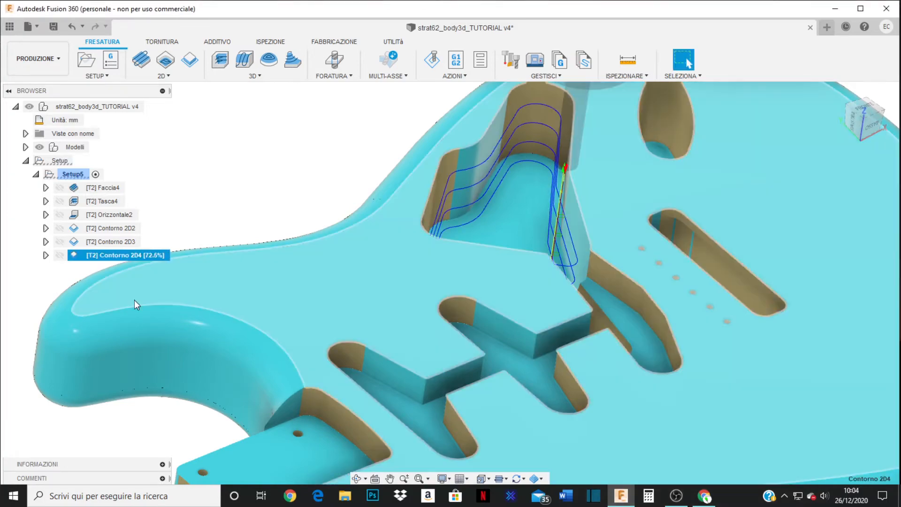
# - Inspect the regenerated control cavity toolpath, run its machining simulation, examine the cut walls, and close the simulation
pyautogui.keyDown('shift'); pyautogui.moveTo(505, 333); pyautogui.dragTo(468, 254, button='middle'); pyautogui.keyUp('shift')
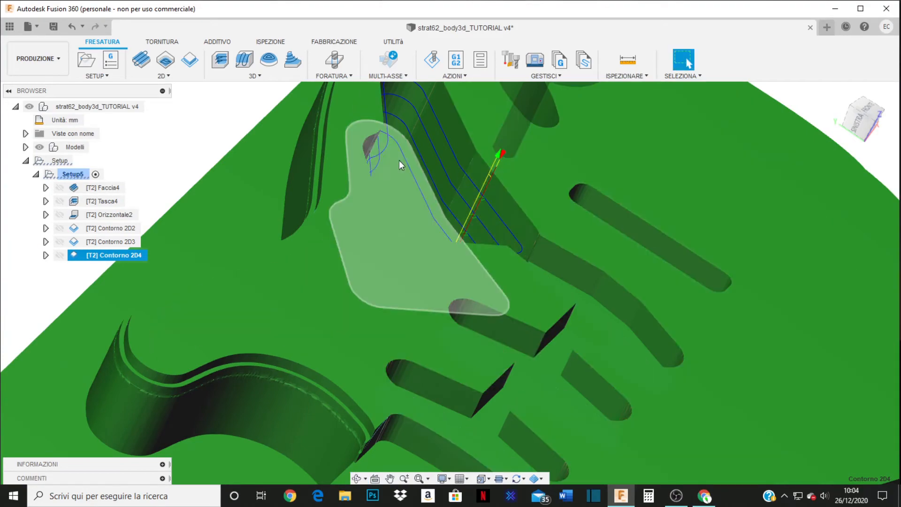
pyautogui.keyDown('shift'); pyautogui.moveTo(399, 159); pyautogui.dragTo(362, 354, button='middle'); pyautogui.keyUp('shift')
pyautogui.rightClick(89, 256)
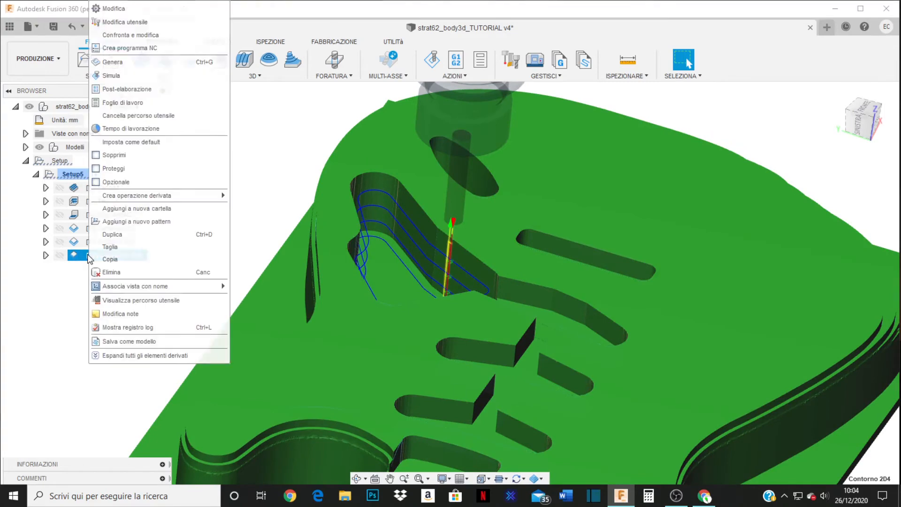
pyautogui.click(116, 77)
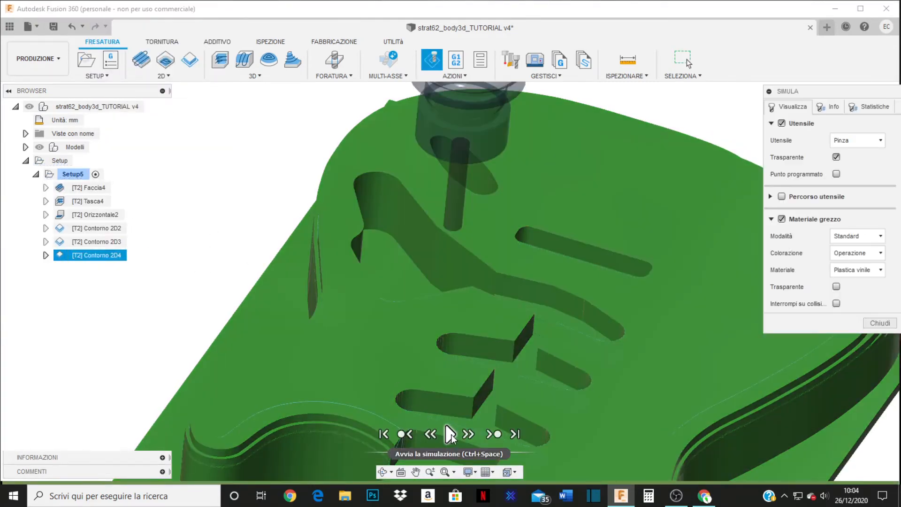
pyautogui.click(449, 435)
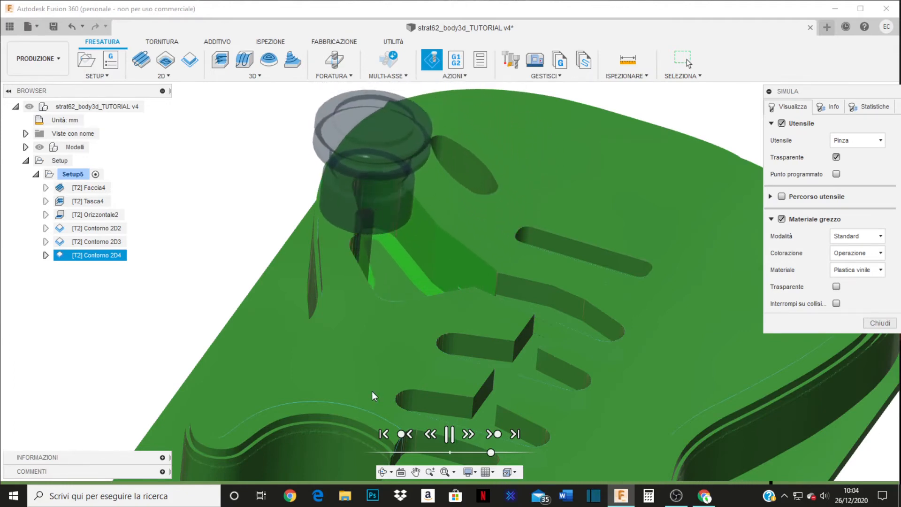
pyautogui.press('space')
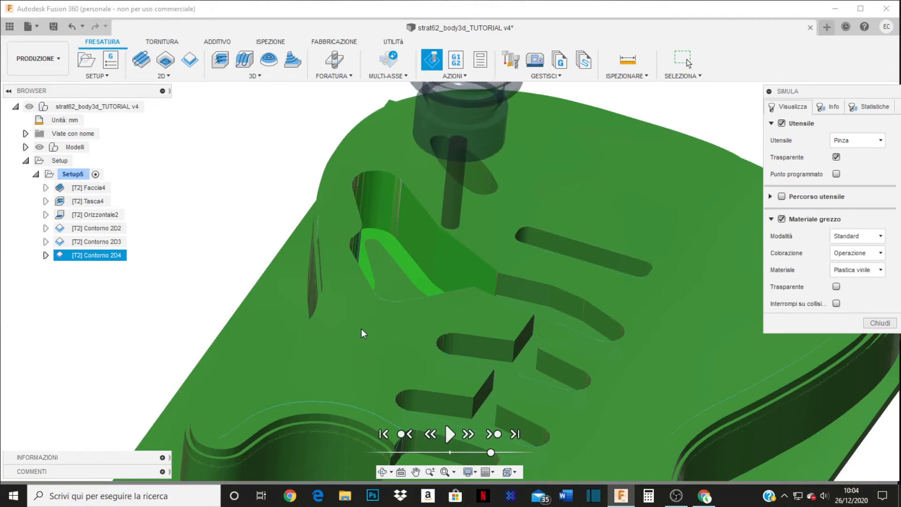
pyautogui.keyDown('shift'); pyautogui.moveTo(362, 330); pyautogui.dragTo(342, 337, button='middle'); pyautogui.keyUp('shift')
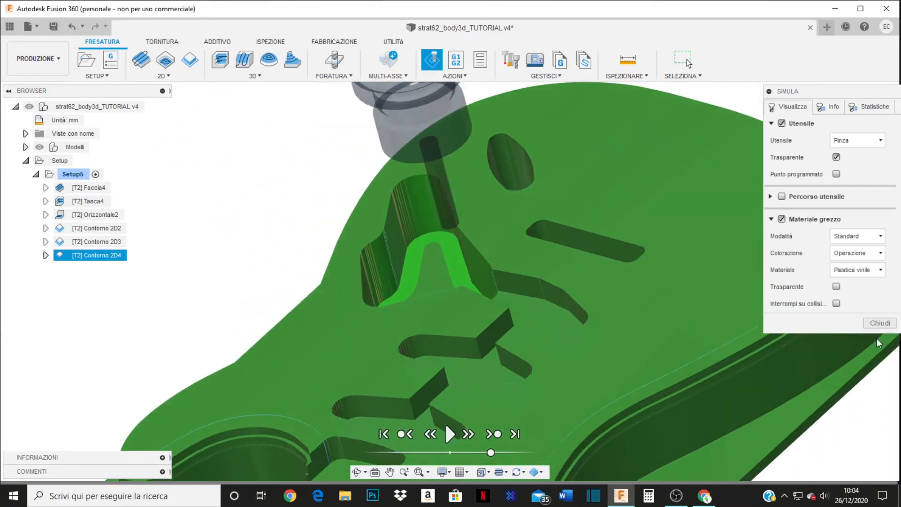
pyautogui.click(887, 323)
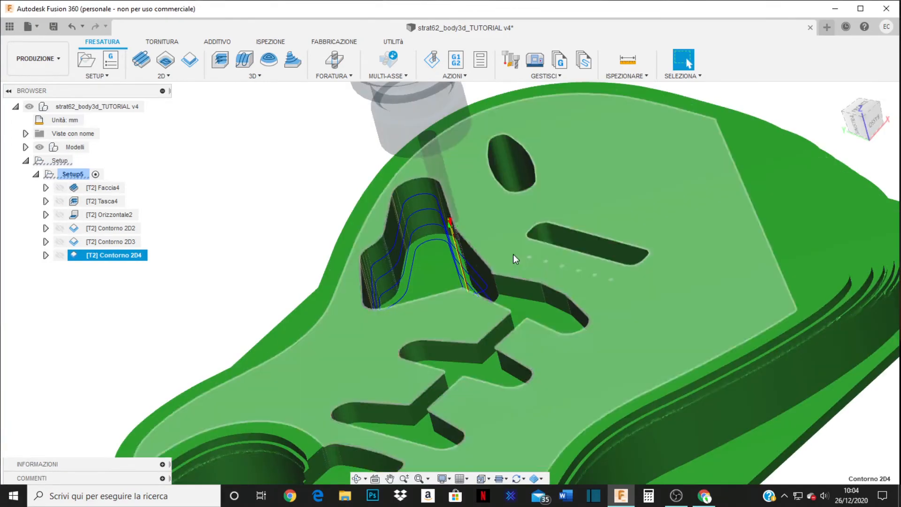
# - Duplicate the Contorno 2D4 operation for reuse on another cavity
pyautogui.keyDown('shift'); pyautogui.moveTo(513, 254); pyautogui.dragTo(597, 302, button='middle'); pyautogui.keyUp('shift')
pyautogui.scroll(-4, 597, 303)
pyautogui.scroll(6, 623, 175)
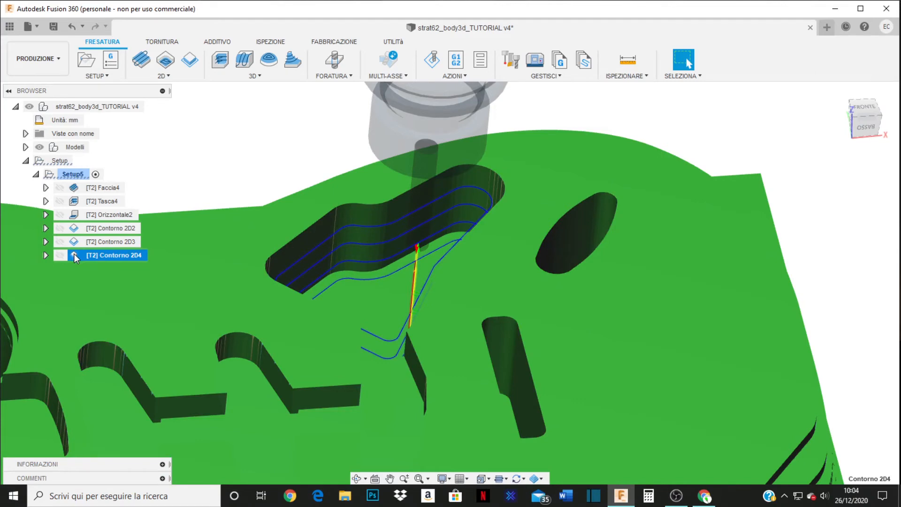
pyautogui.rightClick(74, 253)
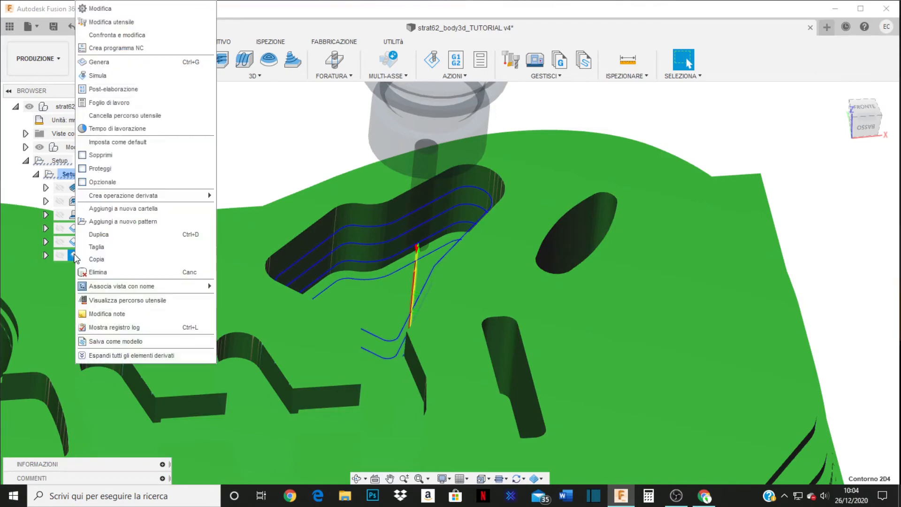
pyautogui.click(89, 234)
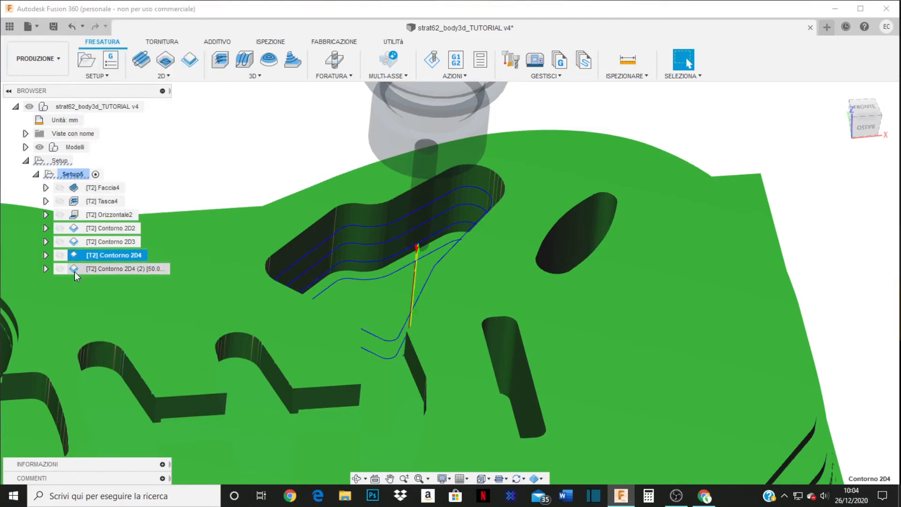
# - Replace the duplicated contour's control cavity chain with the floor edge of the oval jack cavity
pyautogui.doubleClick(75, 271)
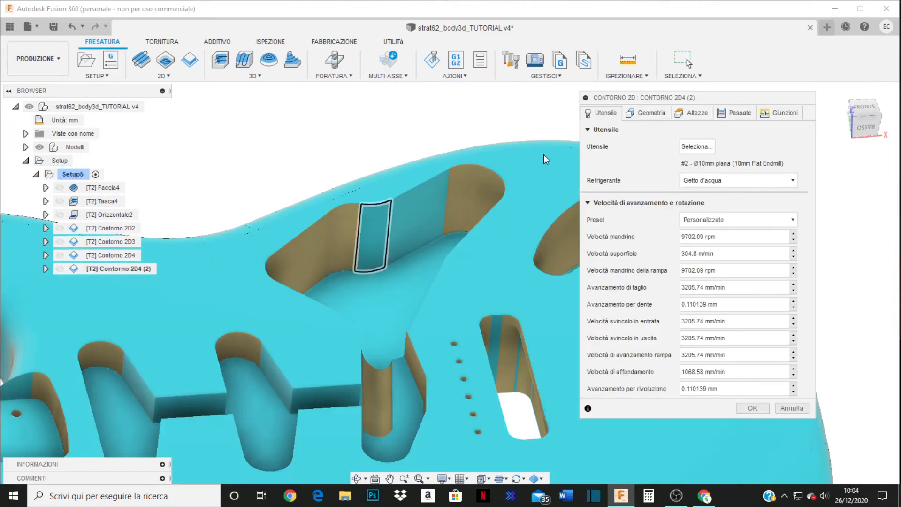
pyautogui.click(651, 113)
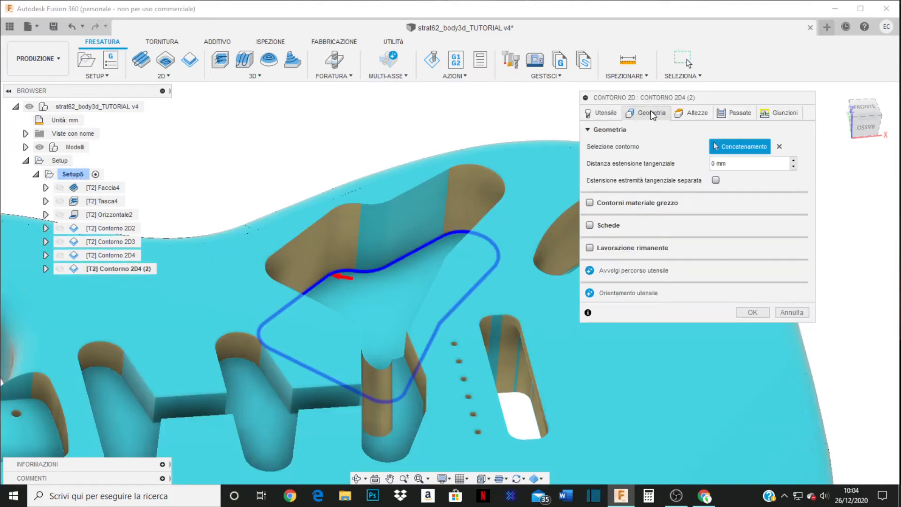
pyautogui.click(779, 148)
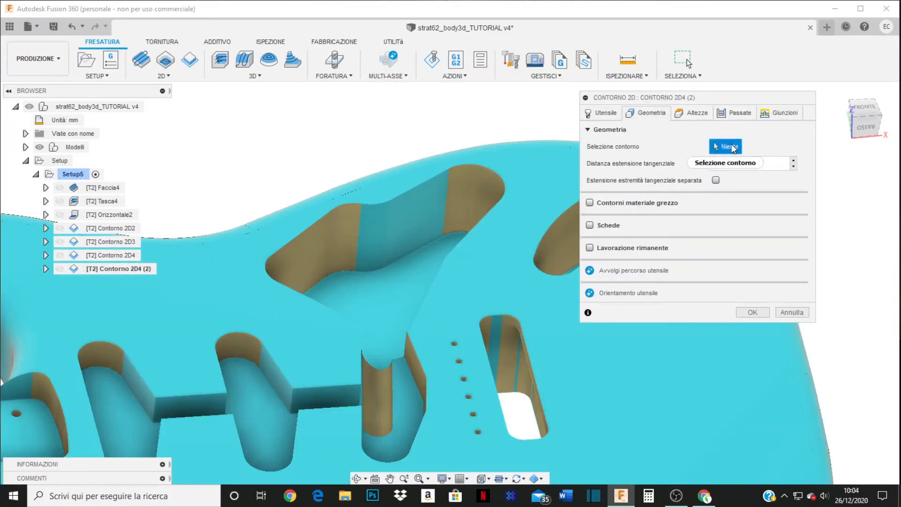
pyautogui.keyDown('shift'); pyautogui.moveTo(500, 259); pyautogui.dragTo(533, 258, button='middle'); pyautogui.keyUp('shift')
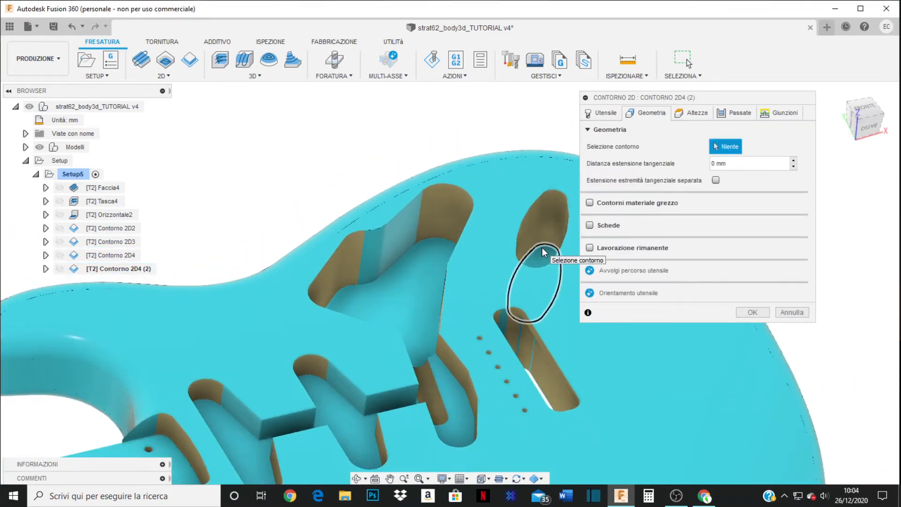
pyautogui.click(542, 250)
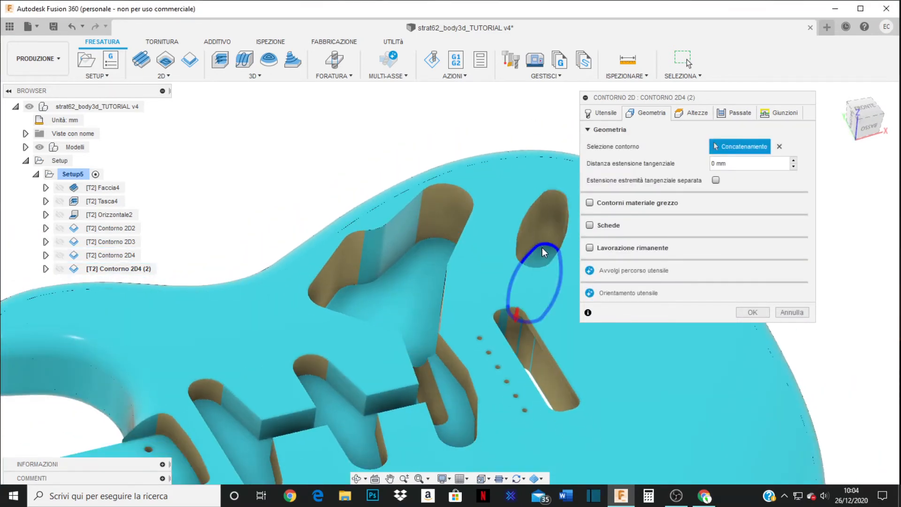
# - Generate the oval jack cavity toolpath for Contorno 2D4 (2) and inspect its passes
pyautogui.click(740, 311)
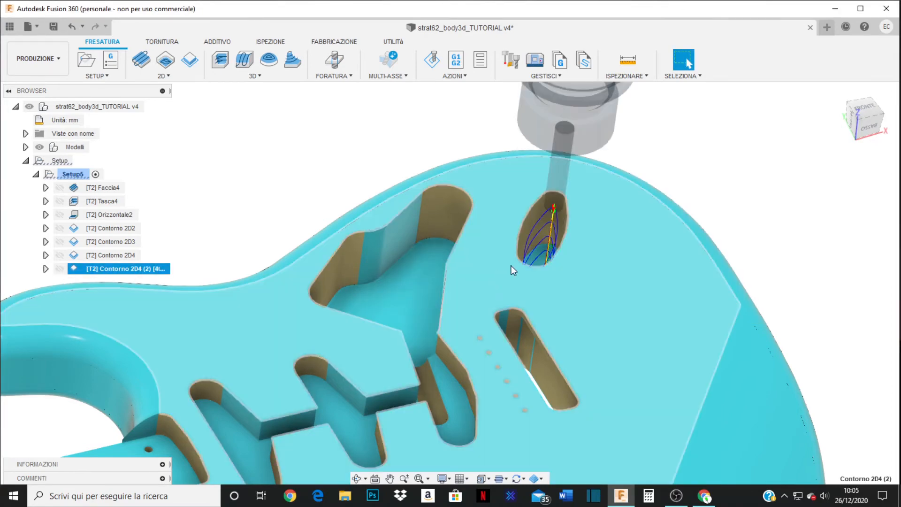
pyautogui.keyDown('shift'); pyautogui.moveTo(543, 294); pyautogui.dragTo(101, 320, button='middle'); pyautogui.keyUp('shift')
pyautogui.scroll(7, 554, 244)
# - Run the machining simulation of Contorno 2D4 (2), examine the cut jack cavity walls, and close the simulation
pyautogui.rightClick(93, 269)
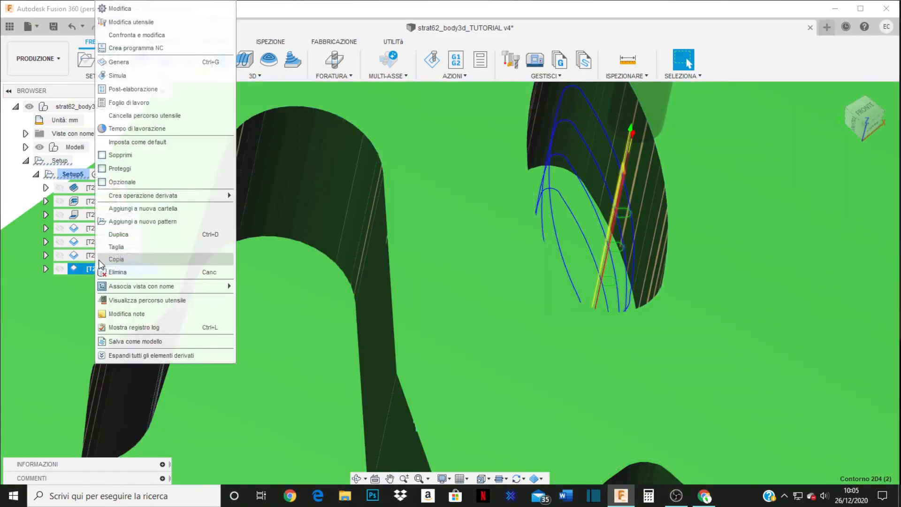
pyautogui.click(120, 75)
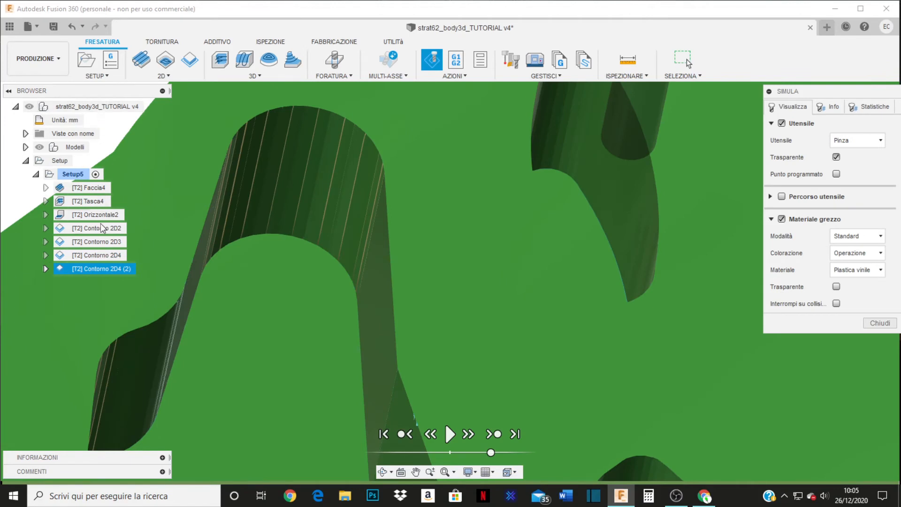
pyautogui.click(450, 436)
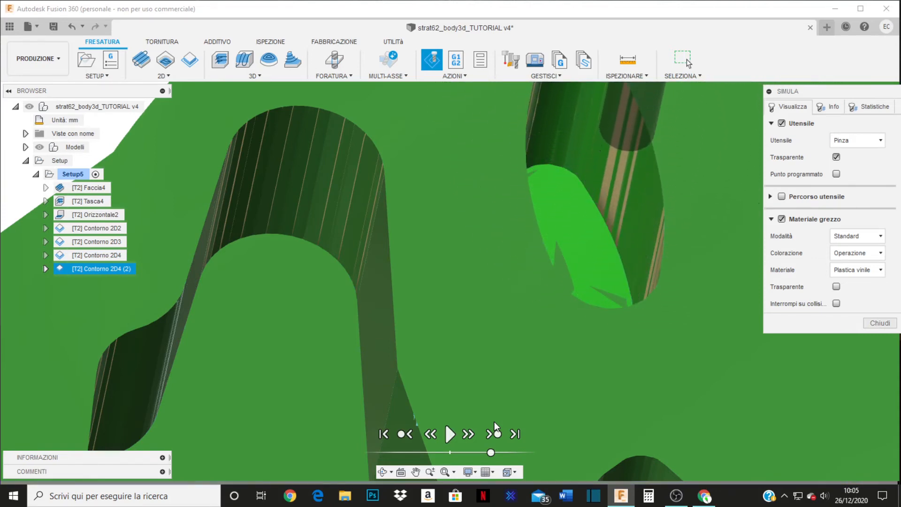
pyautogui.scroll(-10, 579, 295)
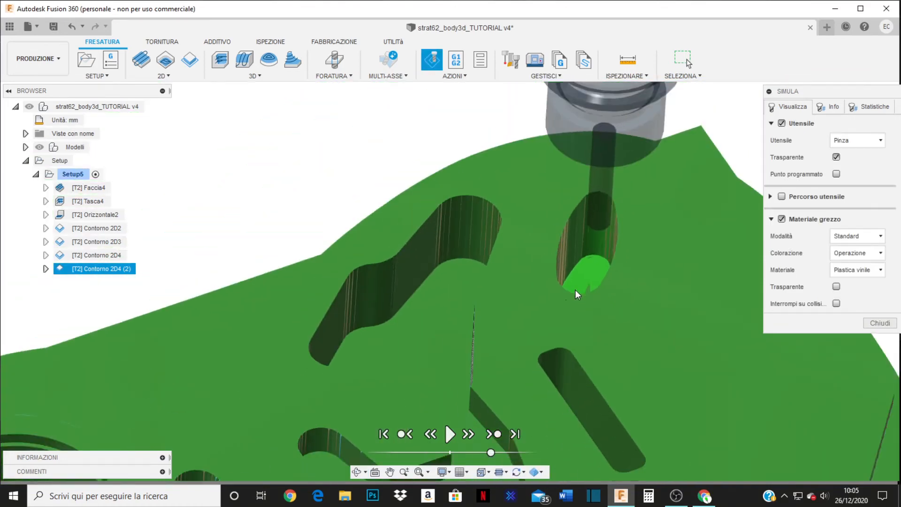
pyautogui.scroll(-4, 575, 295)
pyautogui.keyDown('shift'); pyautogui.moveTo(564, 308); pyautogui.dragTo(554, 398, button='middle'); pyautogui.keyUp('shift')
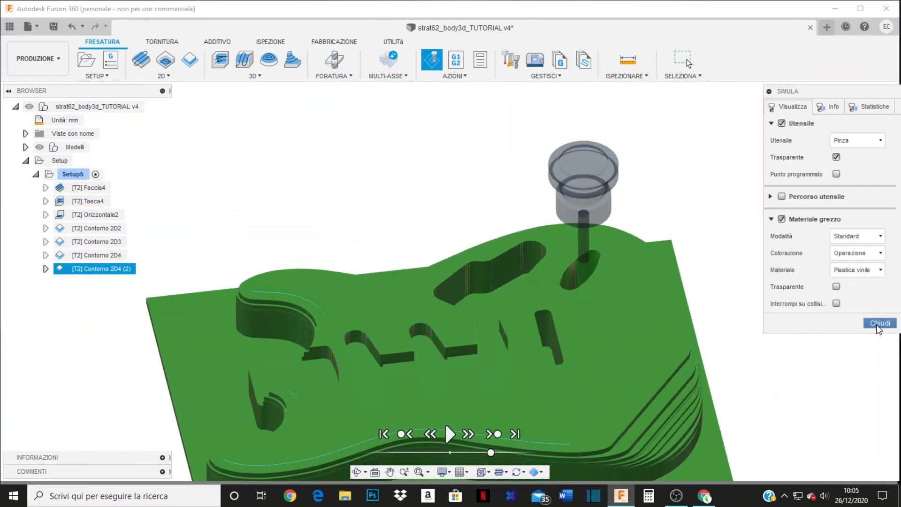
pyautogui.click(880, 323)
# - Duplicate the Contorno 2D4 (2) operation for reuse on the tremolo block slot
pyautogui.scroll(8, 577, 359)
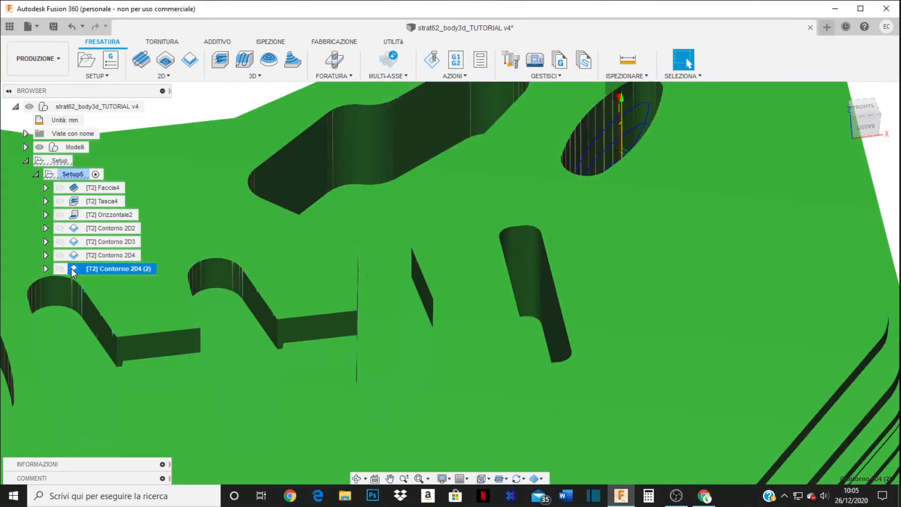
pyautogui.rightClick(71, 268)
pyautogui.click(87, 232)
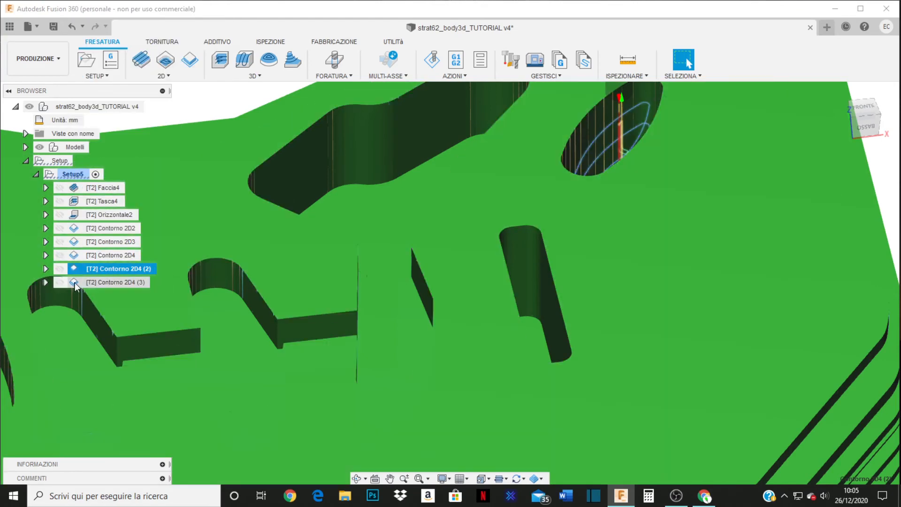
# - Replace the contour chain in Contorno 2D4 (3) with the upper edge of the slot beside the six bridge screw holes, and generate the toolpath
pyautogui.doubleClick(74, 283)
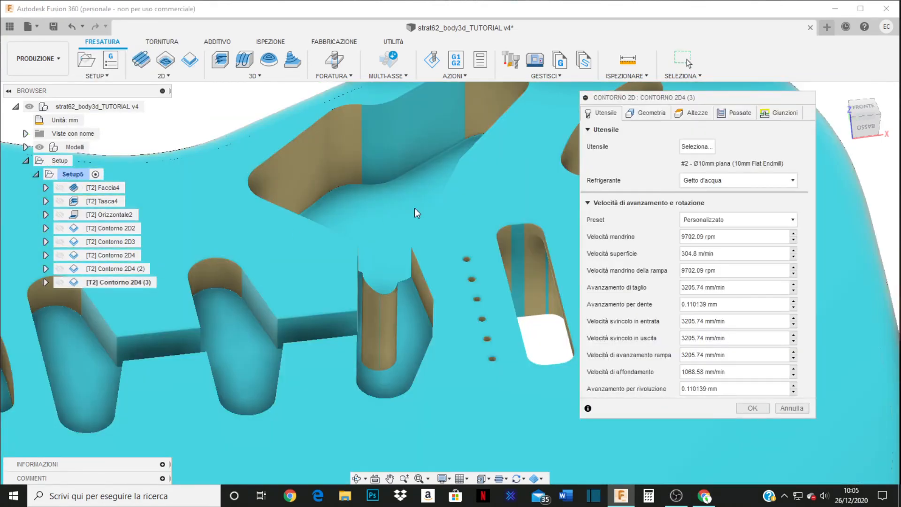
pyautogui.click(655, 117)
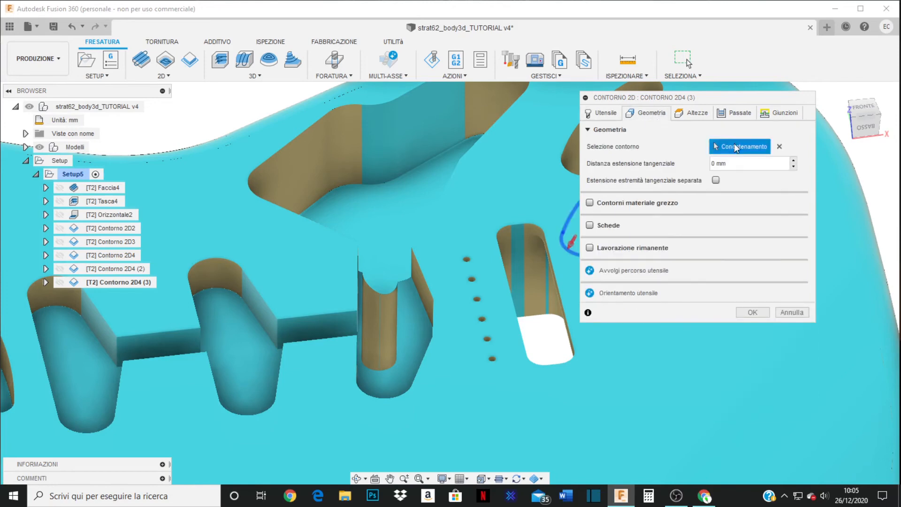
pyautogui.click(780, 146)
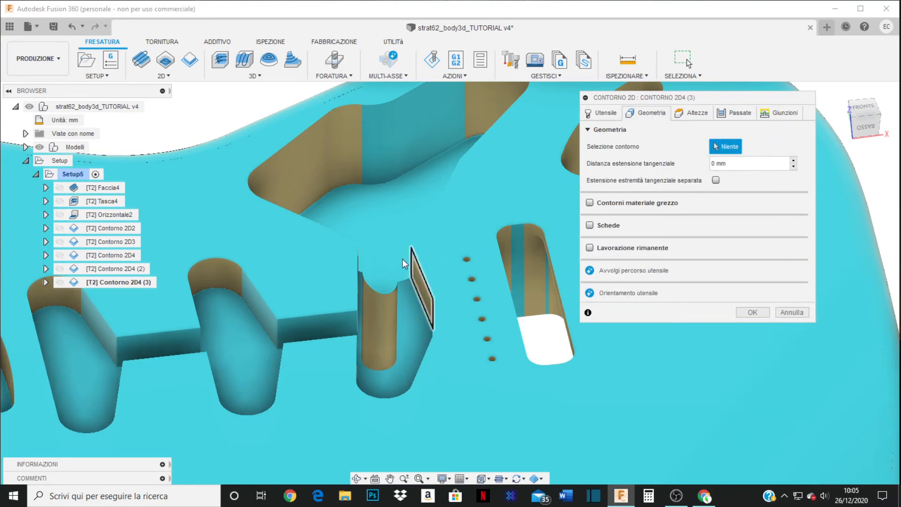
pyautogui.scroll(4, 495, 241)
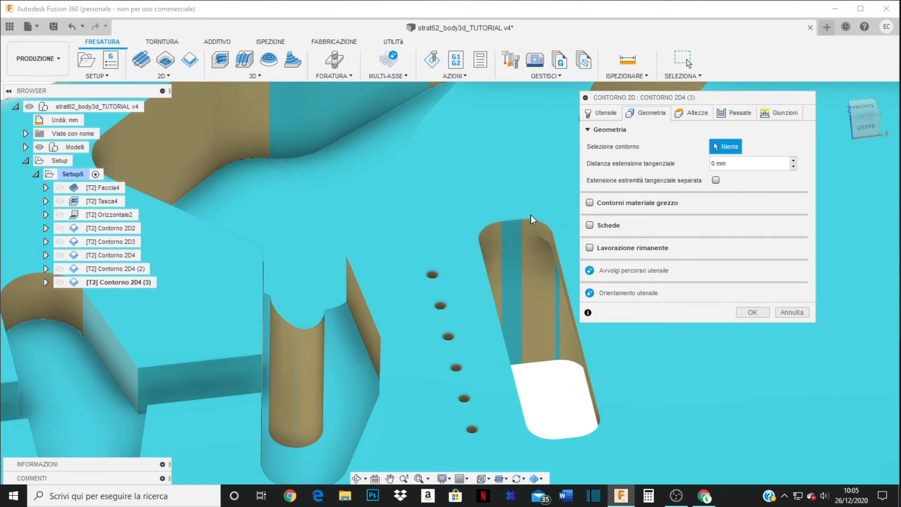
pyautogui.click(531, 217)
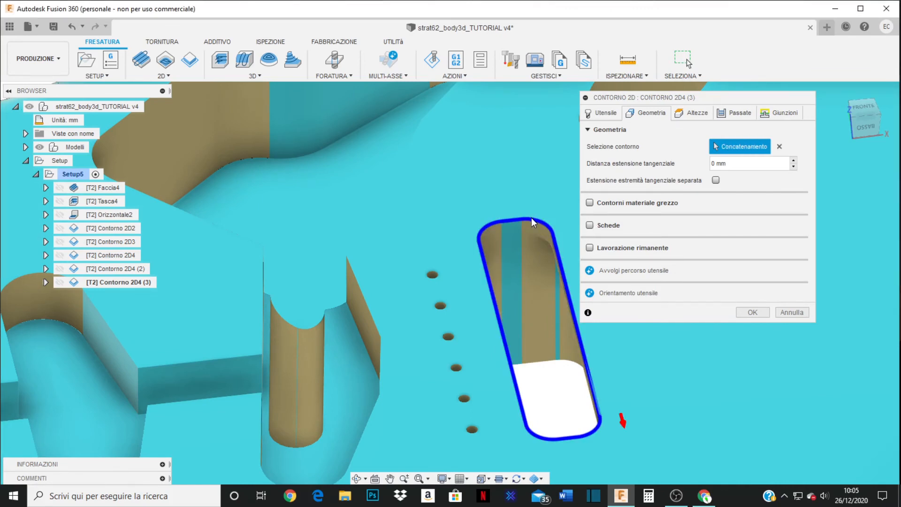
pyautogui.scroll(-3, 464, 240)
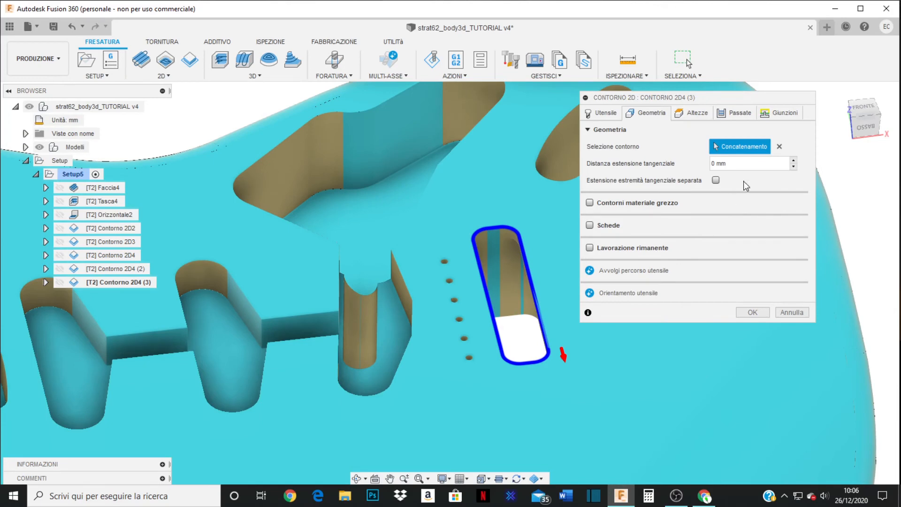
pyautogui.keyDown('shift'); pyautogui.moveTo(545, 362); pyautogui.dragTo(520, 318, button='middle'); pyautogui.keyUp('shift')
pyautogui.scroll(-2, 532, 283)
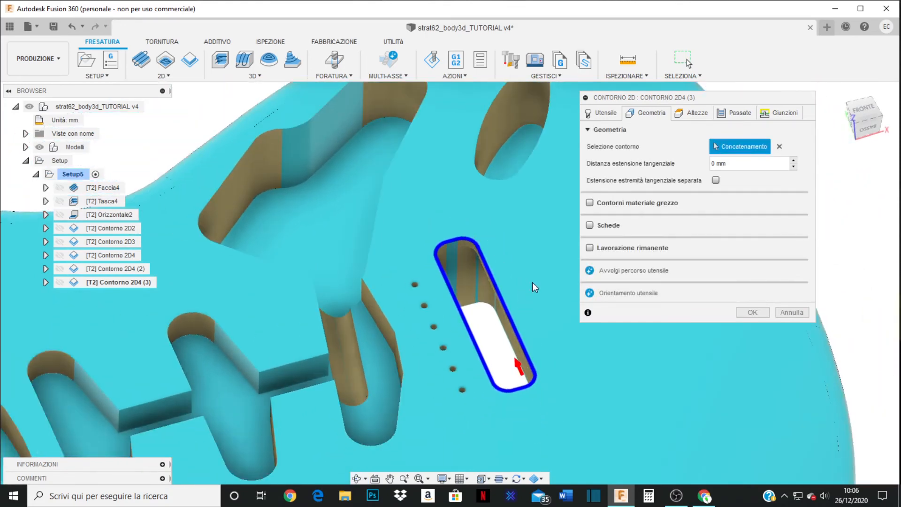
pyautogui.click(747, 312)
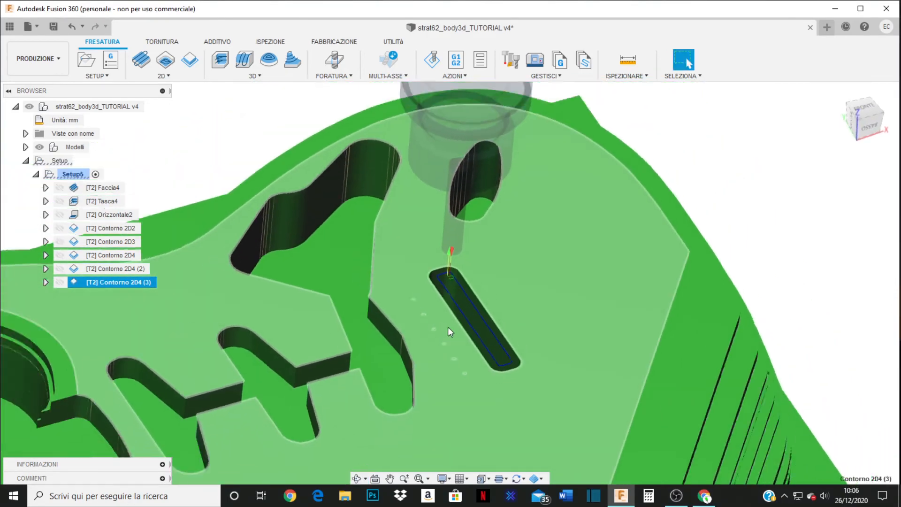
# - Inspect the Contorno 2D4 (3) toolpath in the tremolo slot, run its machining simulation, and close it
pyautogui.scroll(5, 466, 288)
pyautogui.moveTo(462, 312); pyautogui.dragTo(419, 204)
pyautogui.press('Escape')
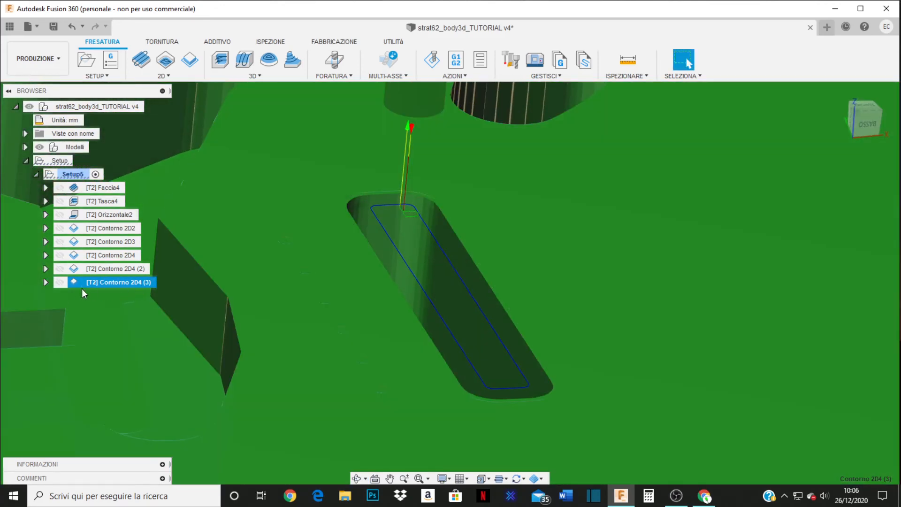
pyautogui.rightClick(78, 282)
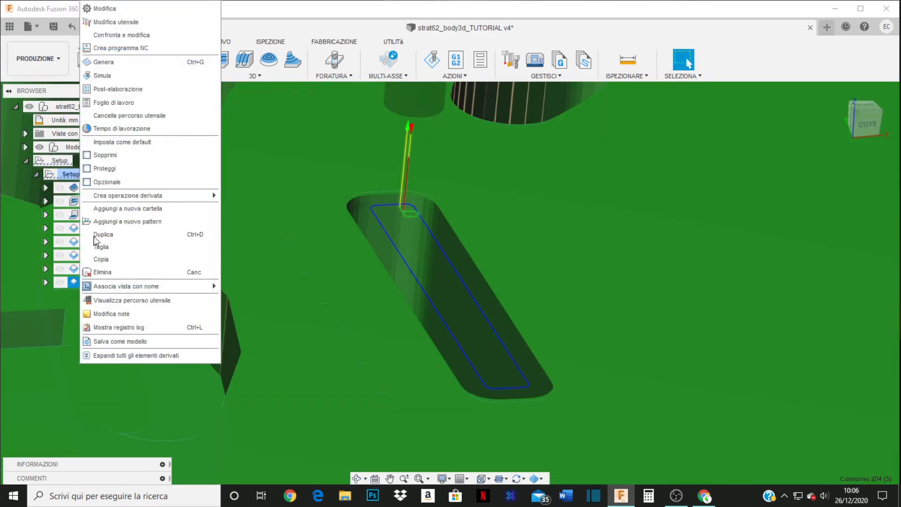
pyautogui.click(102, 75)
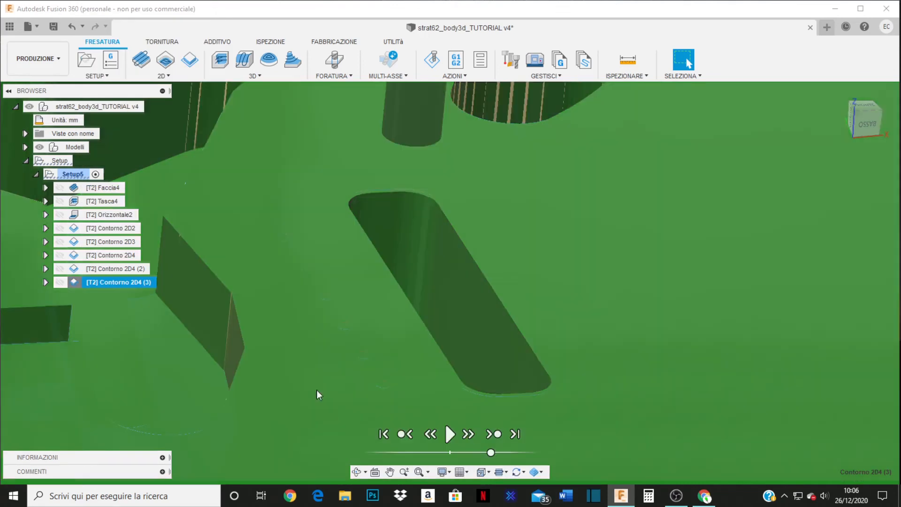
pyautogui.click(448, 435)
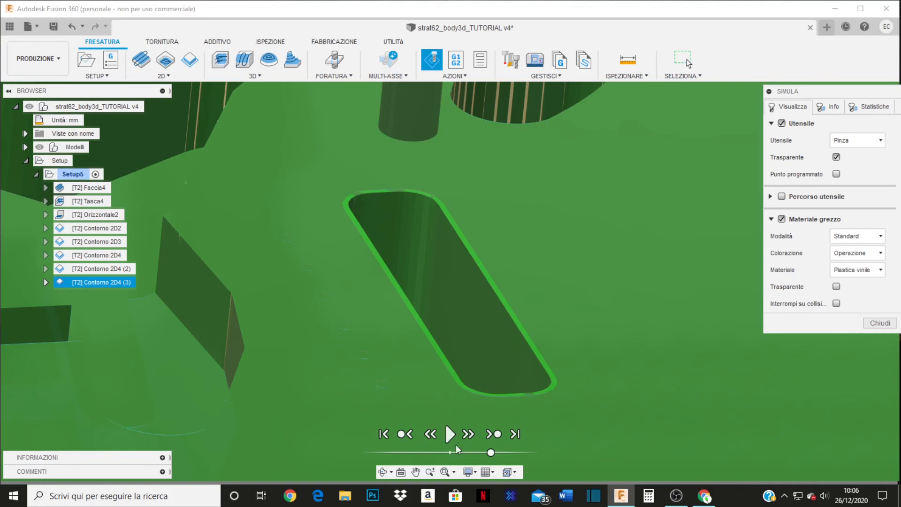
pyautogui.click(871, 323)
# - Set the axial stock to leave of Contorno 2D4 (3) to -30 mm so it cuts below the slot's edge, and regenerate the toolpath
pyautogui.click(76, 282)
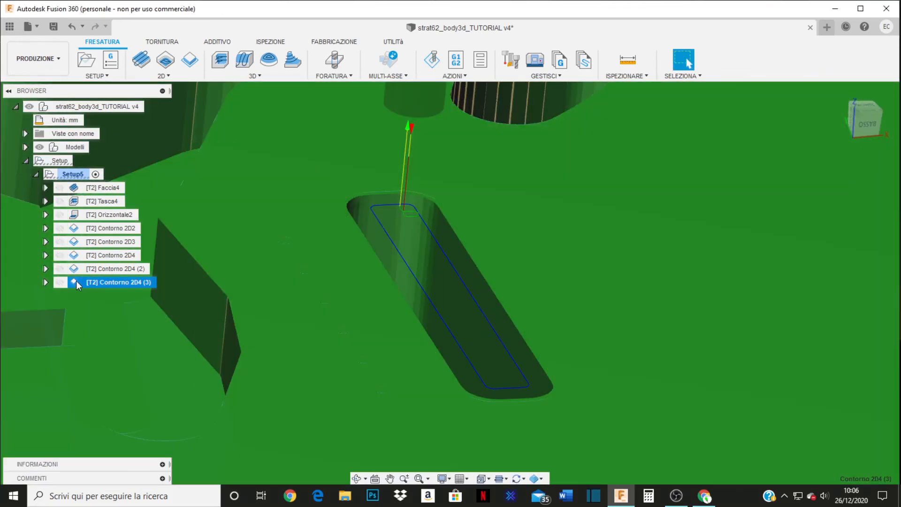
pyautogui.doubleClick(75, 280)
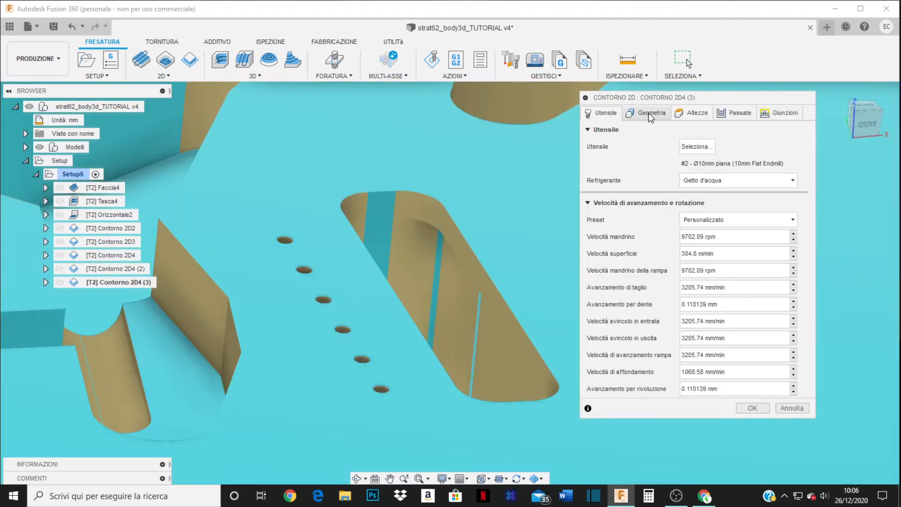
pyautogui.click(738, 114)
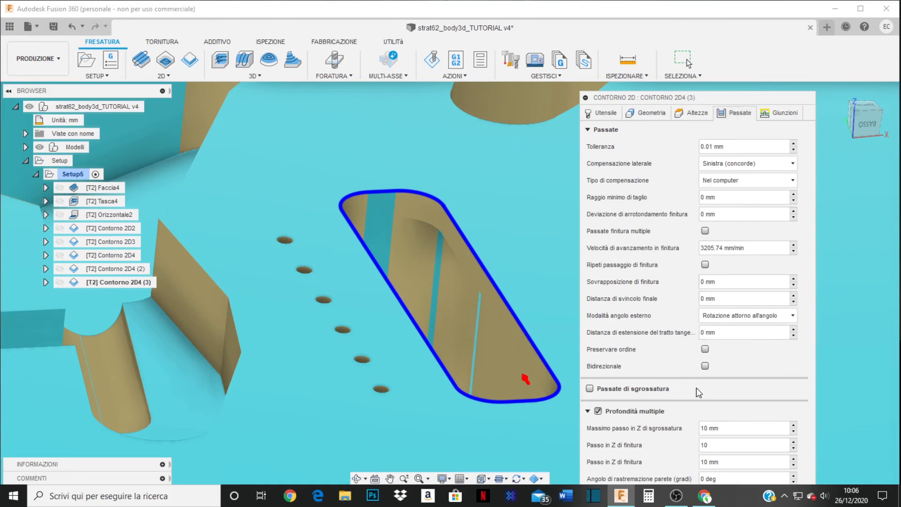
pyautogui.click(588, 130)
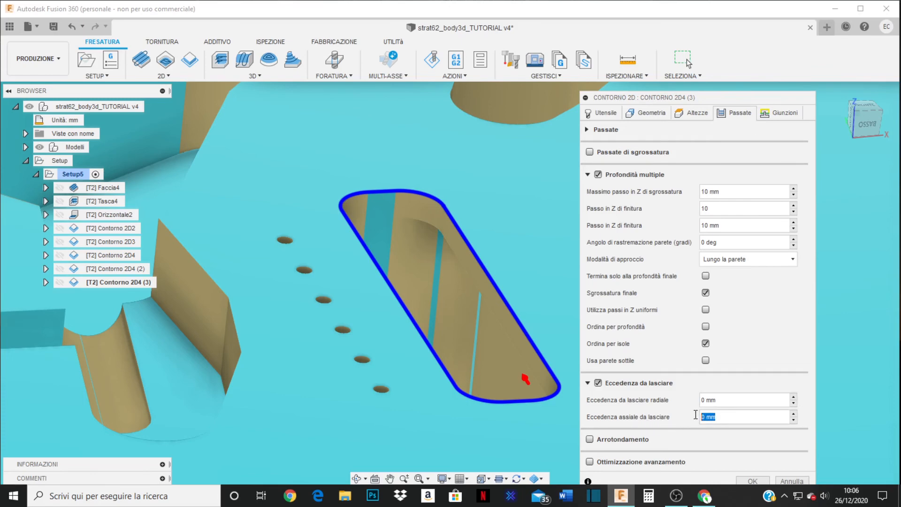
pyautogui.write('30')
pyautogui.click(747, 481)
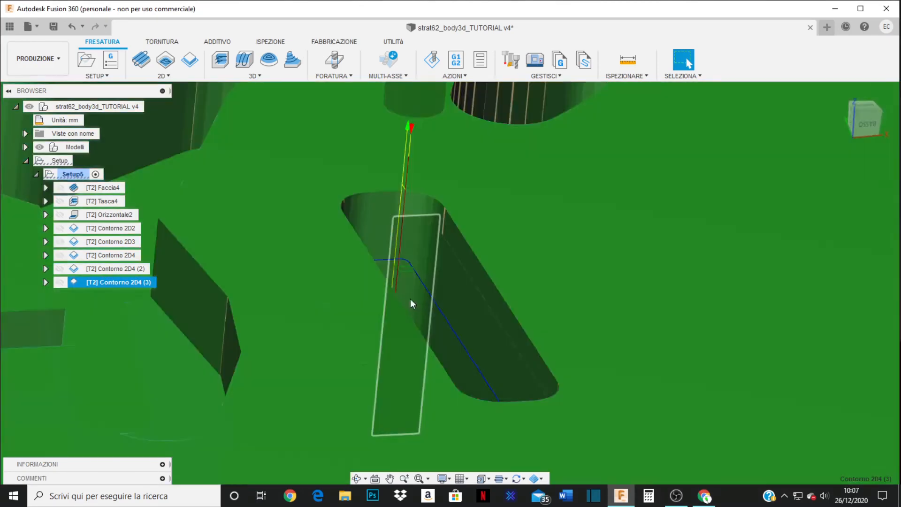
# - Simulate the regenerated tremolo slot contour, examine the successive depth passes along its walls, and close the simulation
pyautogui.keyDown('shift'); pyautogui.moveTo(412, 303); pyautogui.dragTo(124, 257, button='middle'); pyautogui.keyUp('shift')
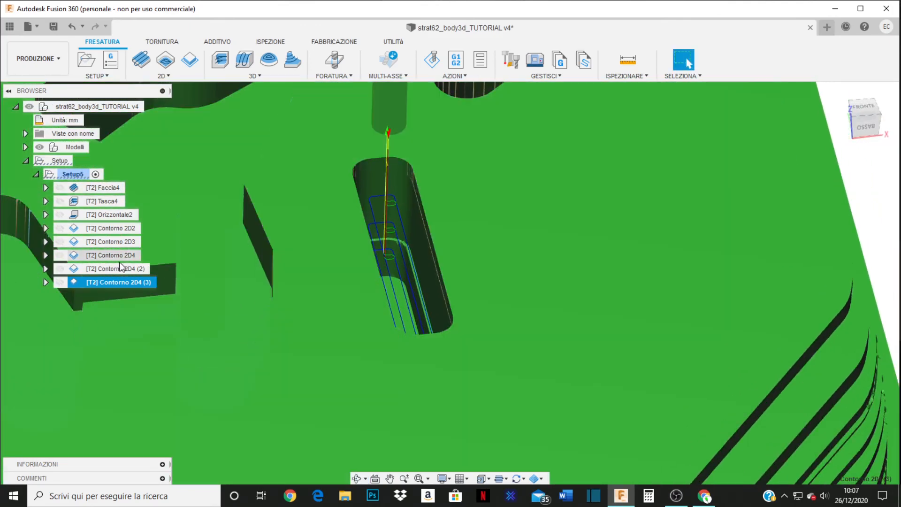
pyautogui.rightClick(91, 283)
pyautogui.click(109, 74)
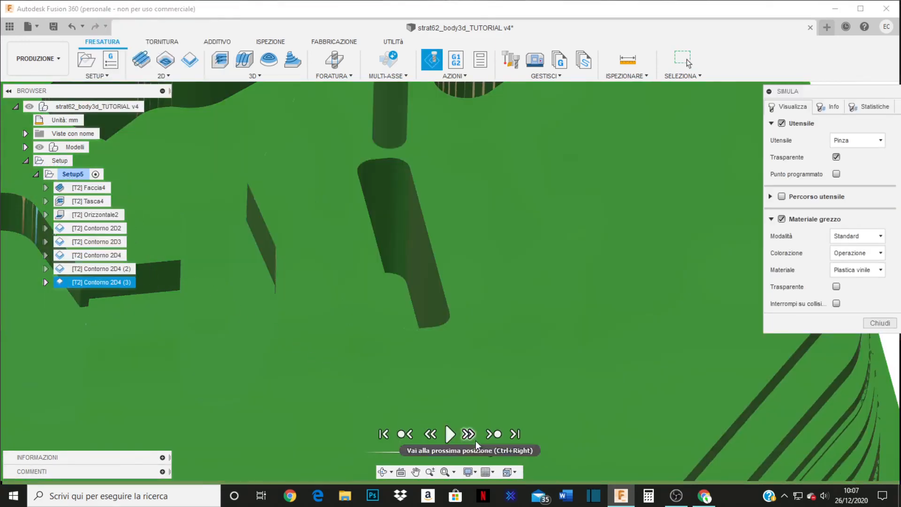
pyautogui.click(450, 435)
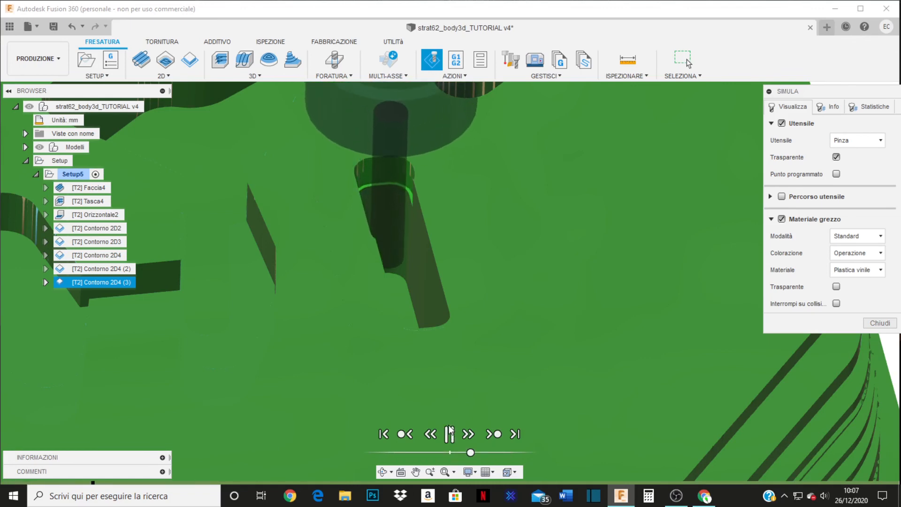
pyautogui.keyDown('shift'); pyautogui.moveTo(439, 404); pyautogui.dragTo(362, 340, button='middle'); pyautogui.keyUp('shift')
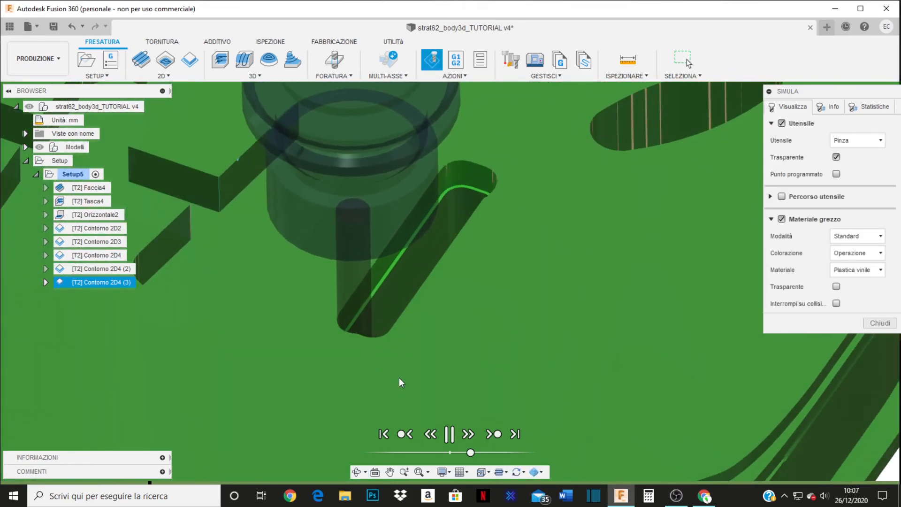
pyautogui.keyDown('shift'); pyautogui.moveTo(336, 388); pyautogui.dragTo(365, 331, button='middle'); pyautogui.keyUp('shift')
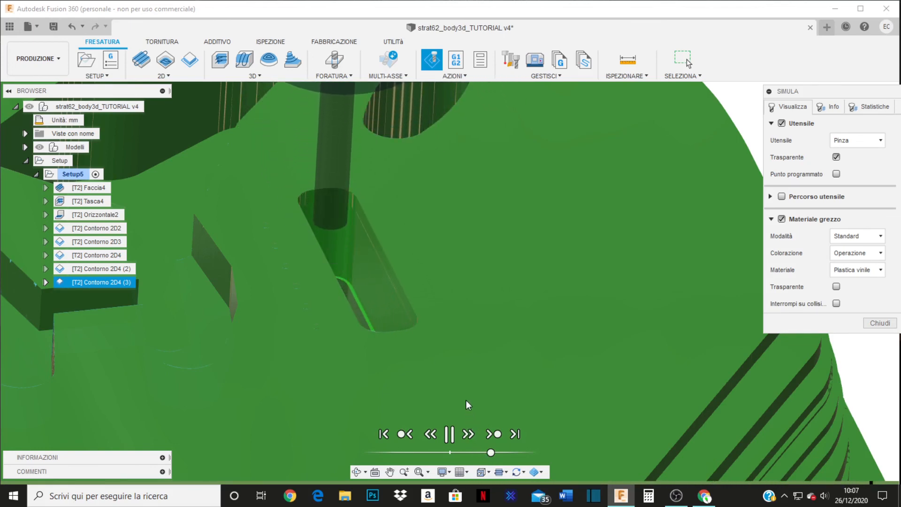
pyautogui.moveTo(432, 351)
pyautogui.keyDown('shift'); pyautogui.mouseDown(button='middle')
pyautogui.moveTo(421, 347)
pyautogui.moveTo(524, 325)
pyautogui.moveTo(449, 340)
pyautogui.moveTo(451, 351)
pyautogui.mouseUp(button='middle'); pyautogui.keyUp('shift')
pyautogui.scroll(-5, 525, 325)
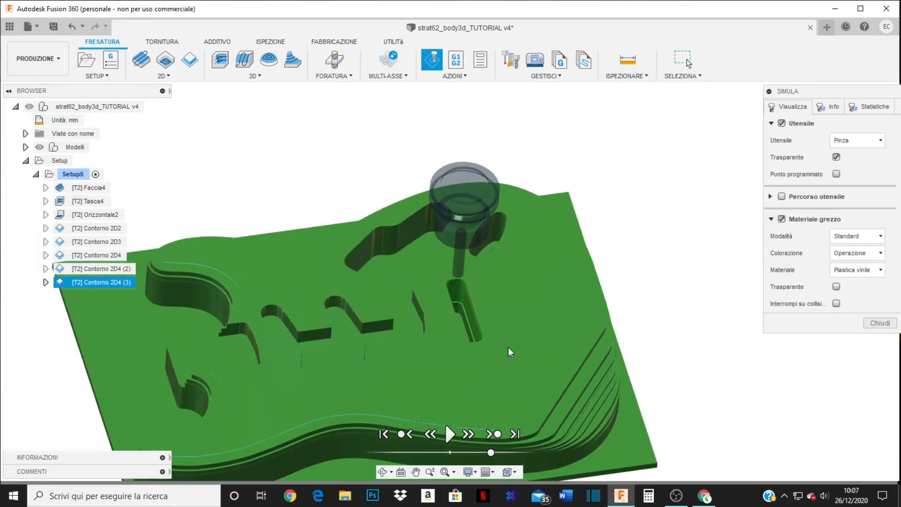
pyautogui.click(891, 324)
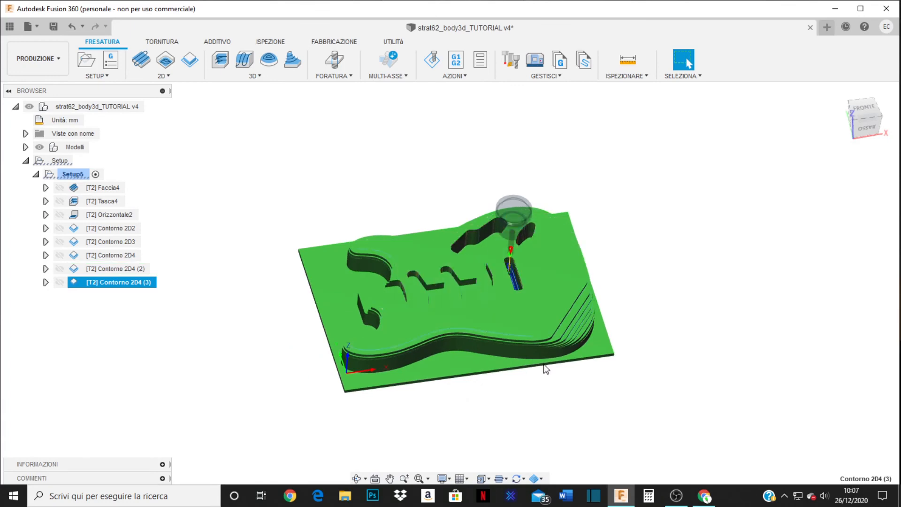